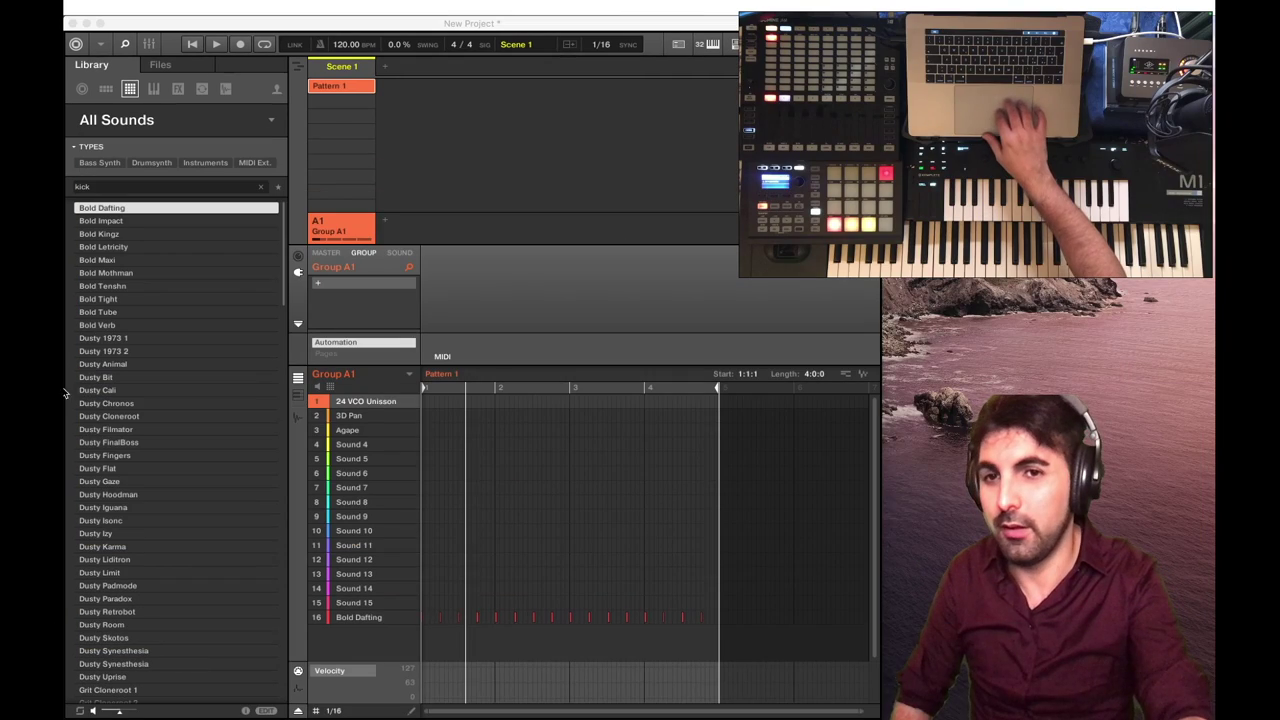
Load the Native Instruments Solid Bus Comp (VST) as an effect on Group A1.
{"action": "left_click", "coordinate": [398, 253]}
{"action": "left_click", "coordinate": [364, 253]}
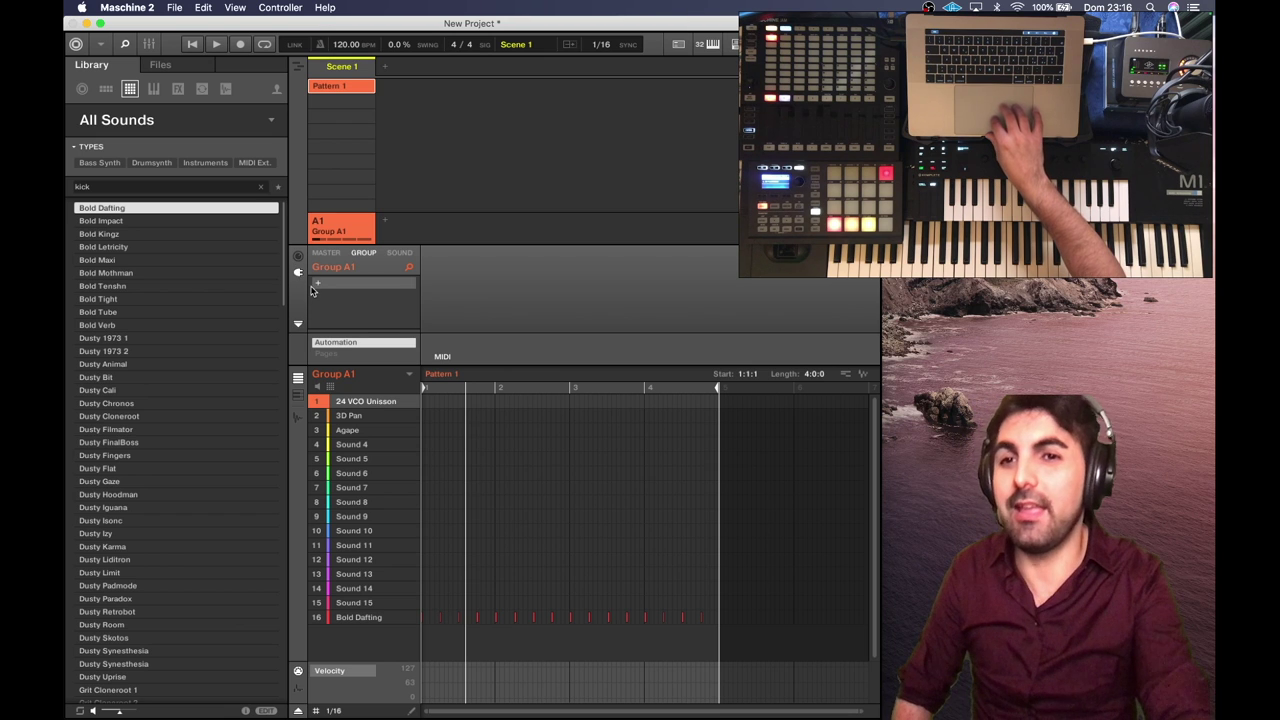
{"action": "left_click", "coordinate": [337, 291]}
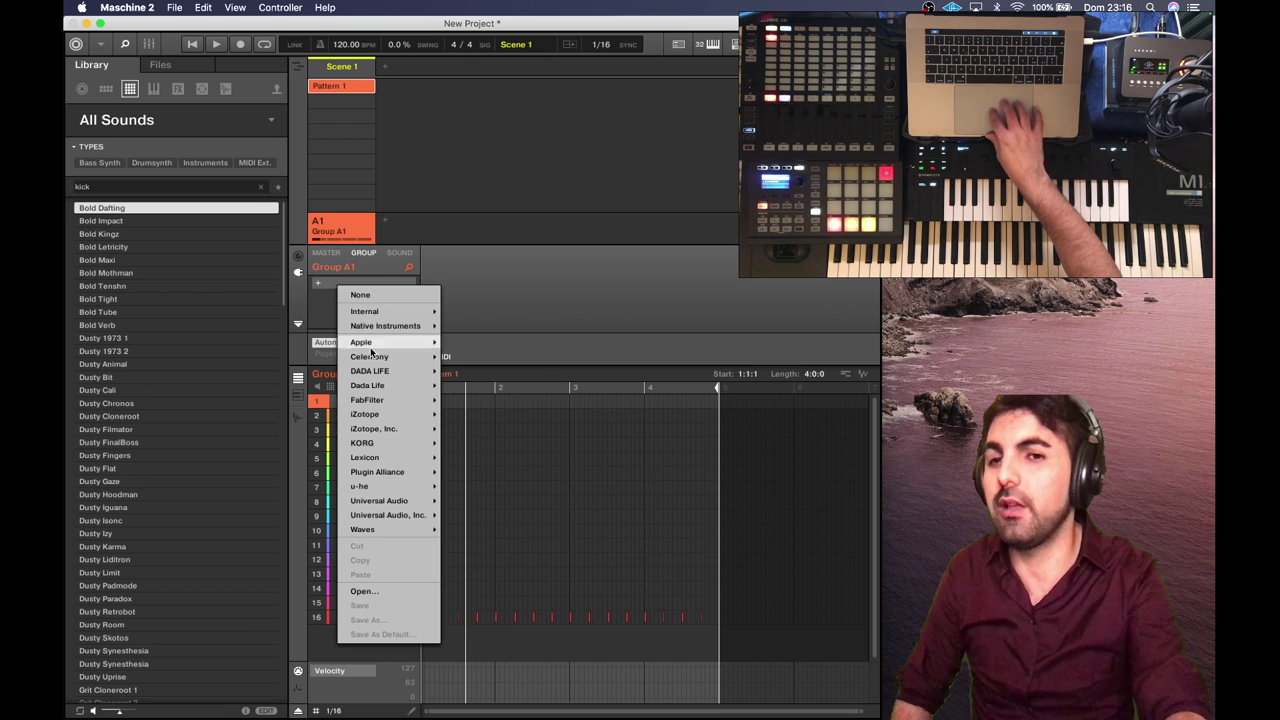
{"action": "mouse_move", "coordinate": [394, 325]}
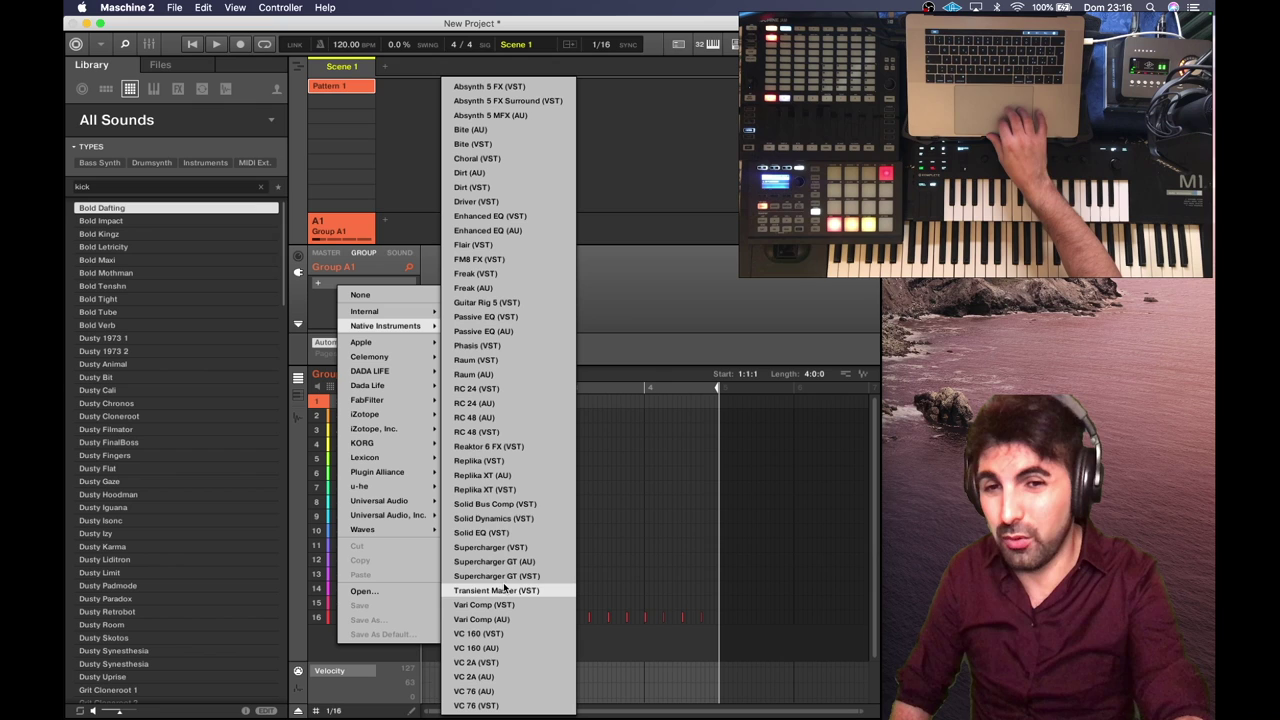
{"action": "left_click", "coordinate": [543, 506]}
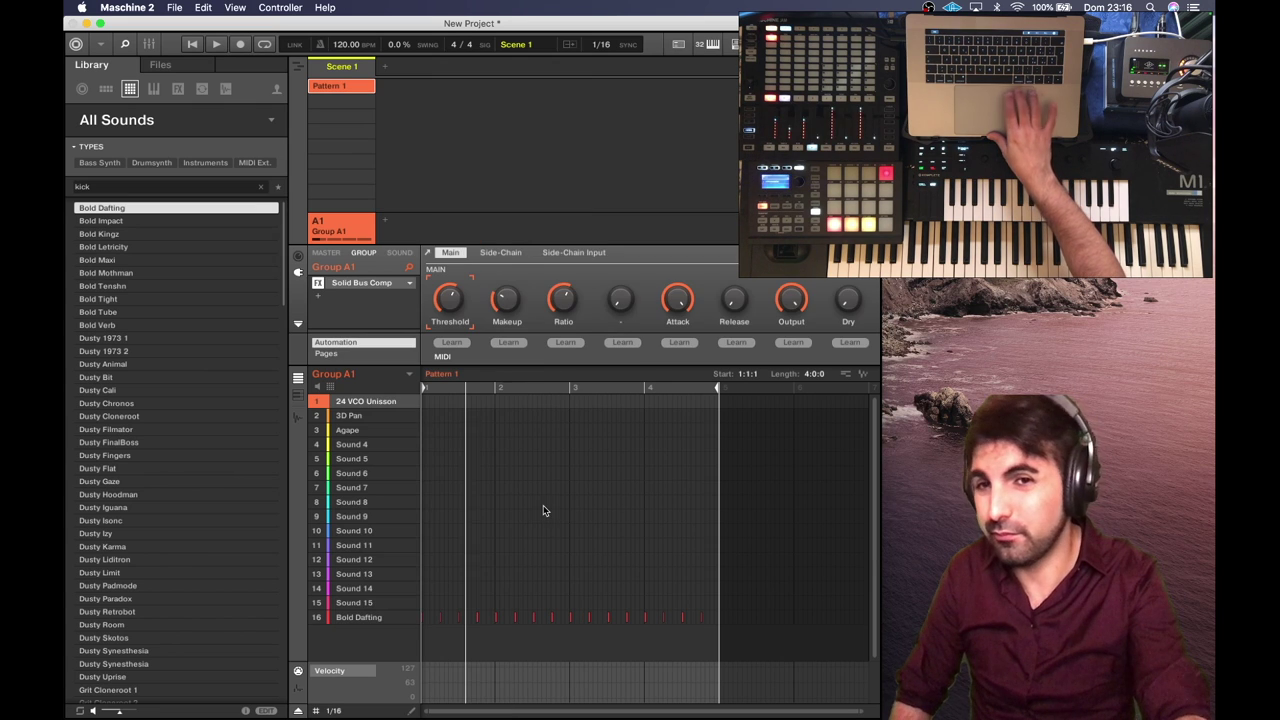
Set the Solid Bus Comp's side-chain input source to A1:S16, the Bold Dafting kick.
{"action": "left_click", "coordinate": [580, 255]}
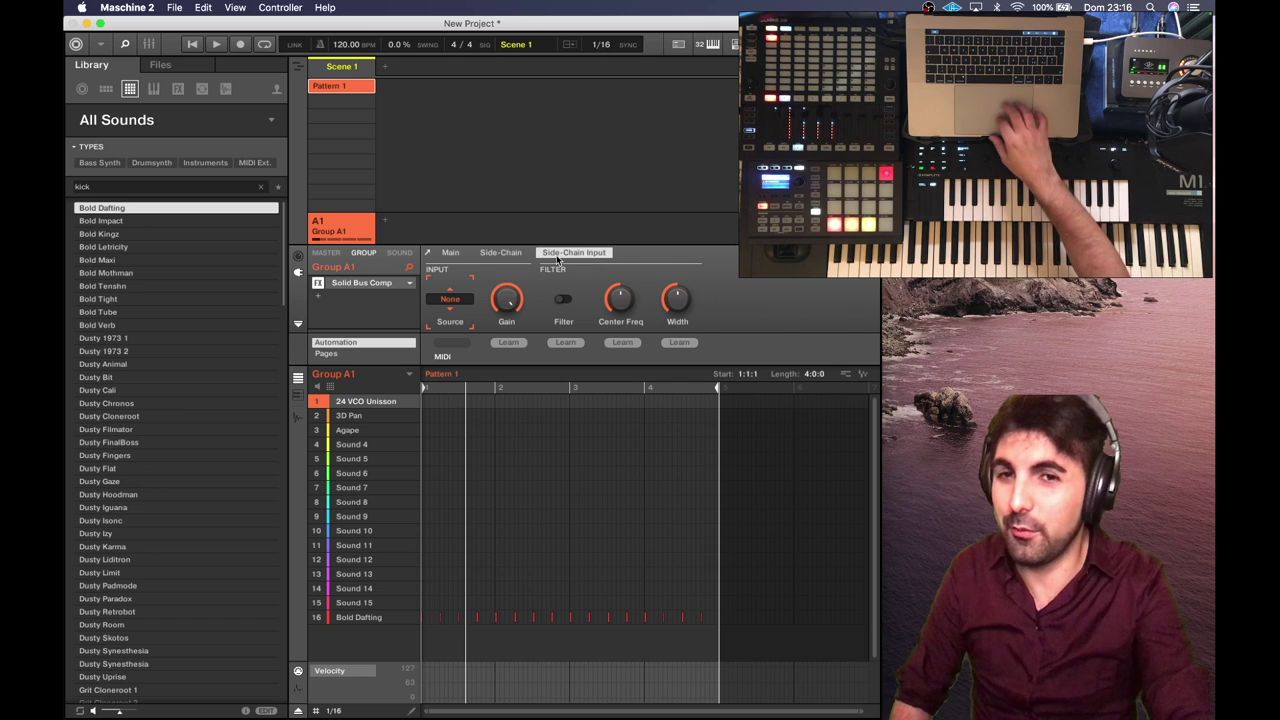
{"action": "left_click", "coordinate": [451, 300]}
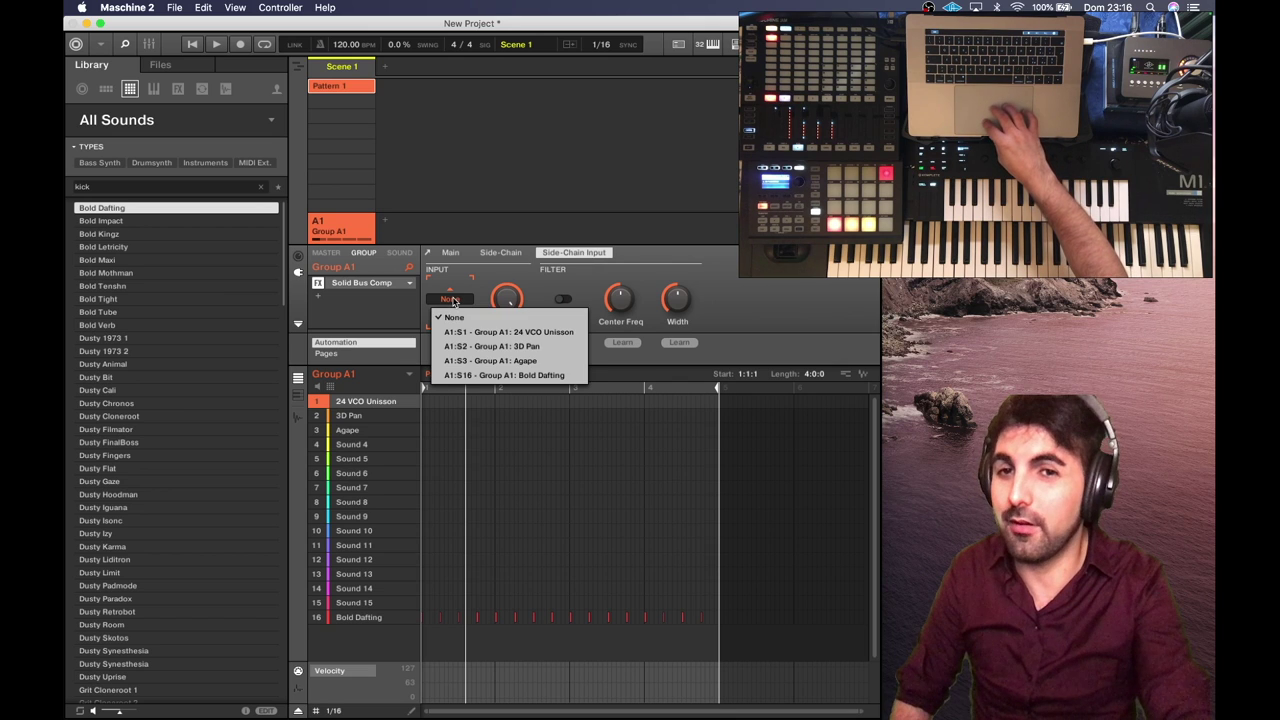
{"action": "left_click", "coordinate": [470, 378]}
Turn on the compressor's SC Mode and adjust SC Gain to -5.6 dB while the pattern plays.
{"action": "left_click", "coordinate": [500, 252]}
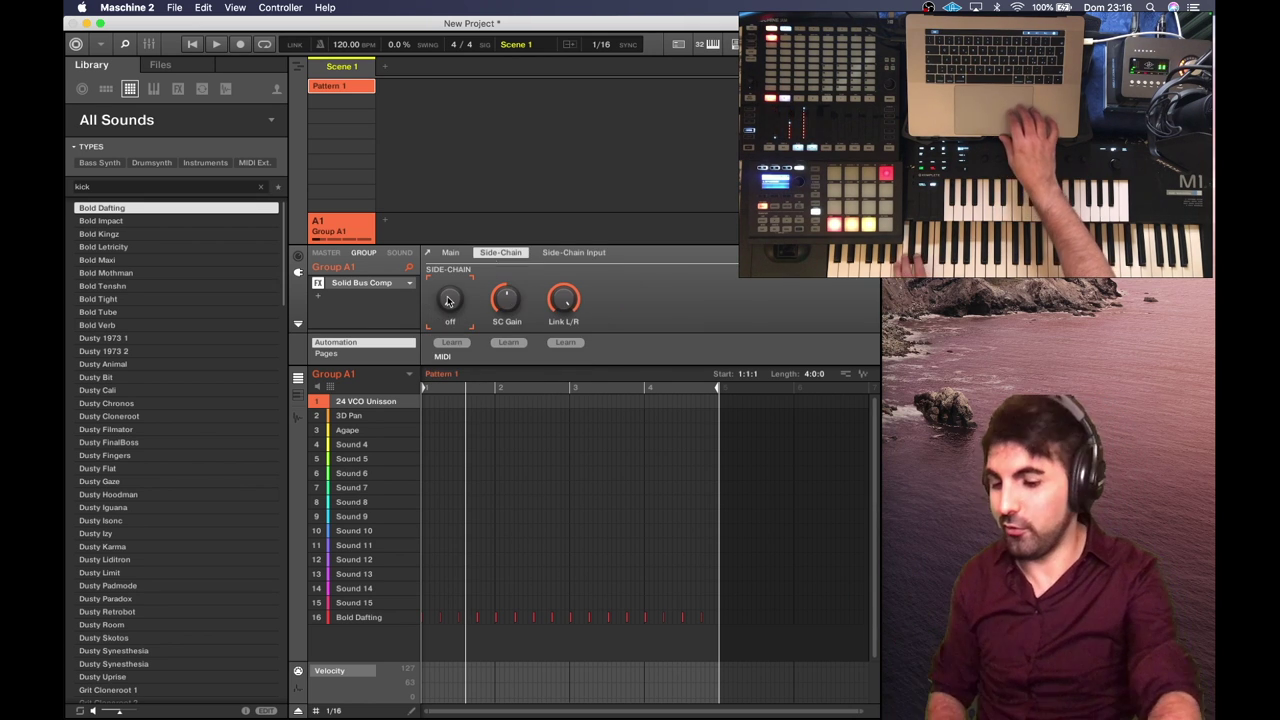
{"action": "key", "text": "space"}
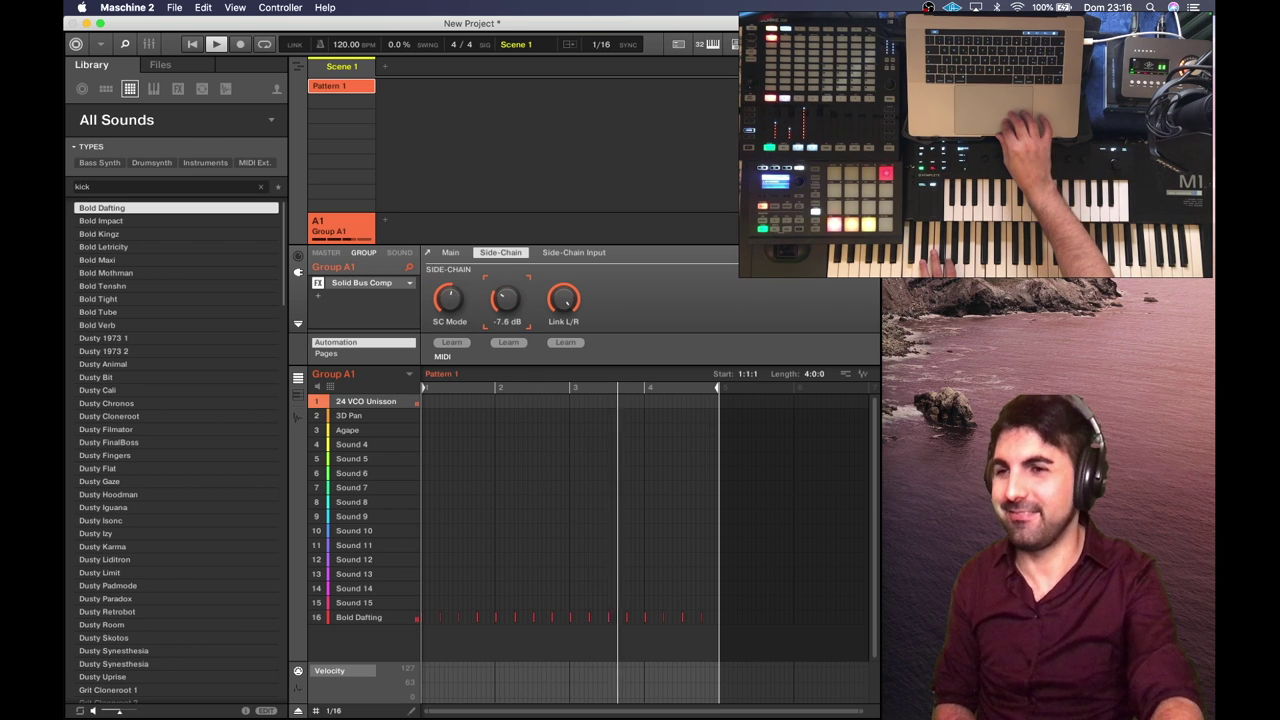
{"action": "left_click_drag", "start_coordinate": [507, 307], "coordinate": [507, 307]}
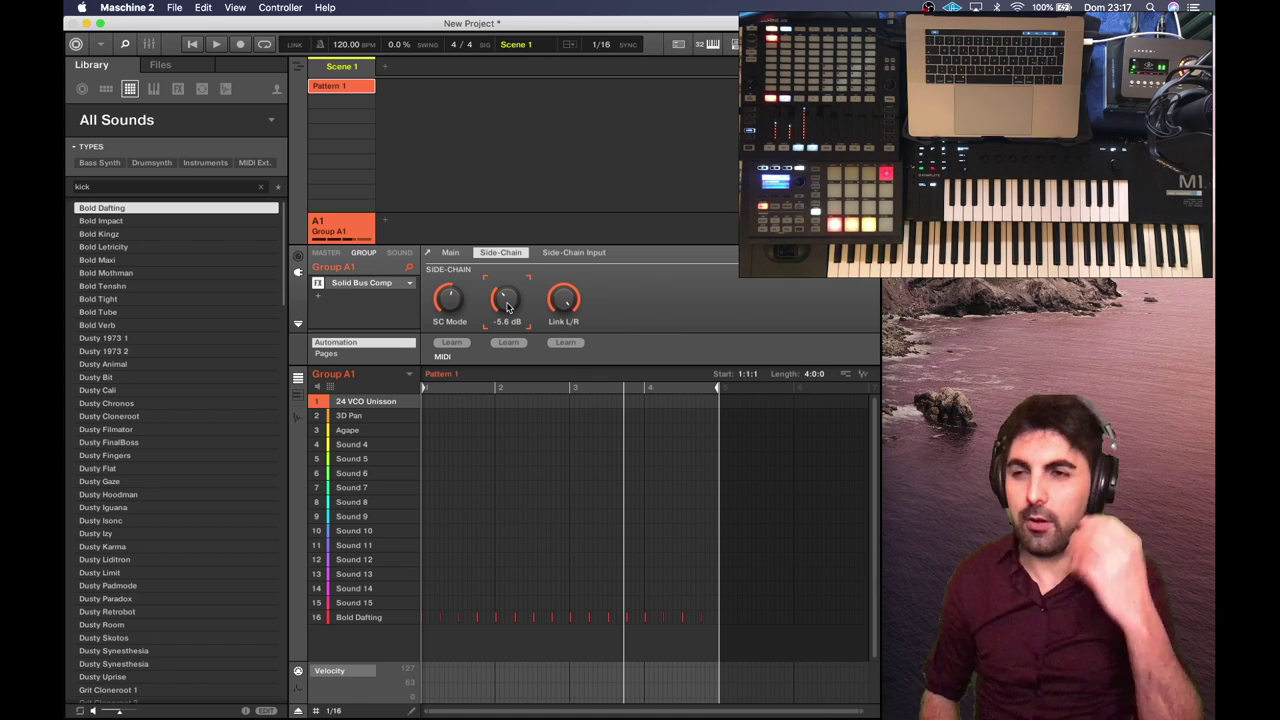
Move the Maschine window aside to uncover Ableton Live, and play the Bass Housy clip there.
{"action": "left_click_drag", "start_coordinate": [560, 23], "coordinate": [1114, 23]}
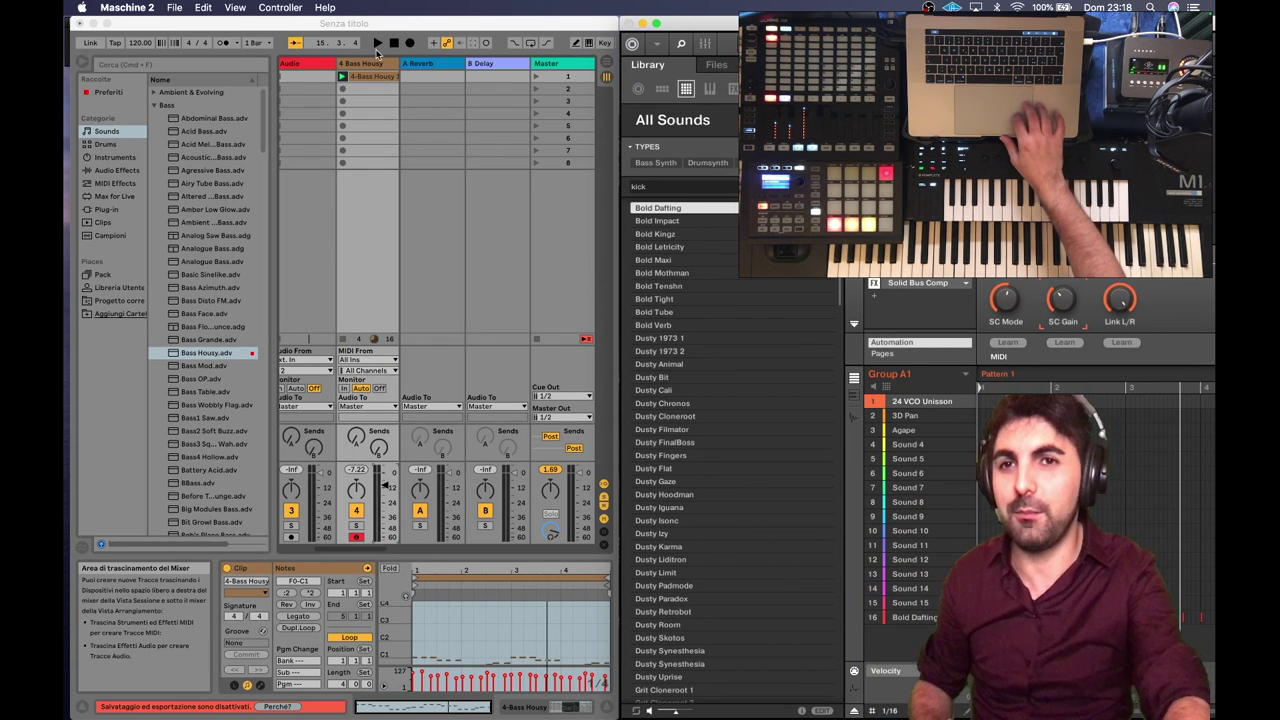
{"action": "left_click", "coordinate": [377, 48]}
{"action": "left_click", "coordinate": [378, 44]}
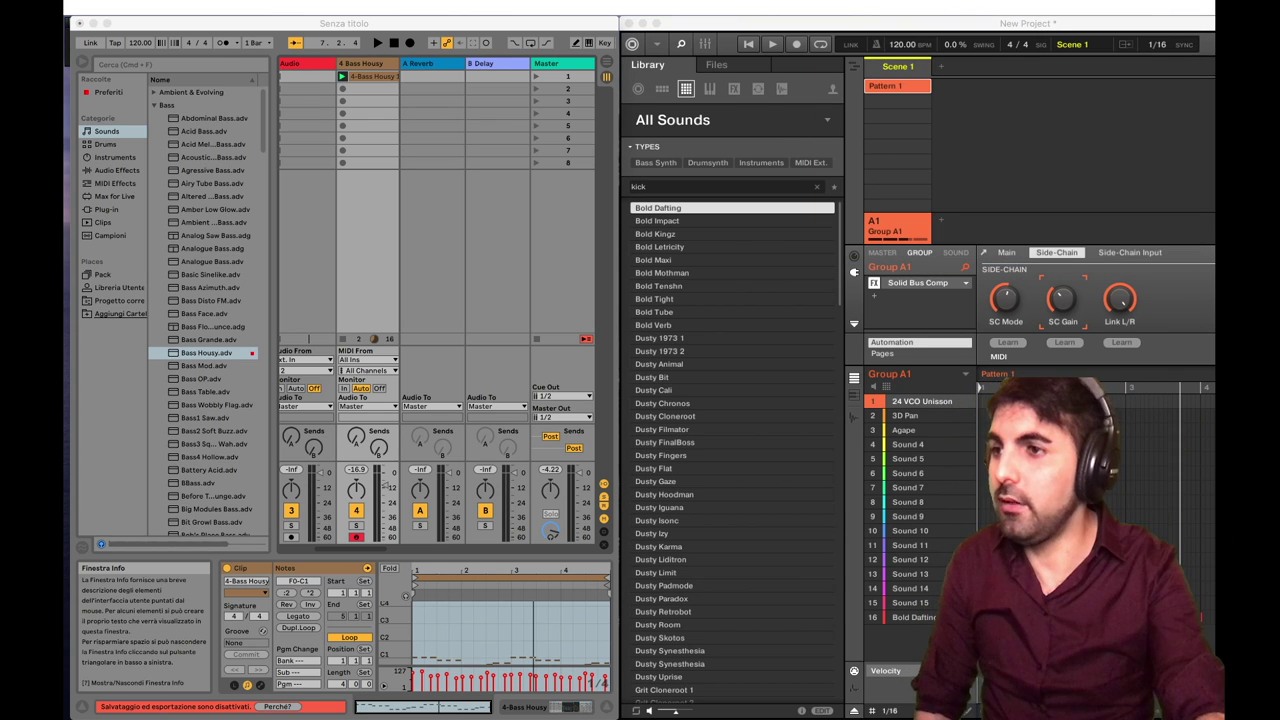
Enable Link in both Live and Maschine, and start playback in Live.
{"action": "left_click", "coordinate": [95, 45]}
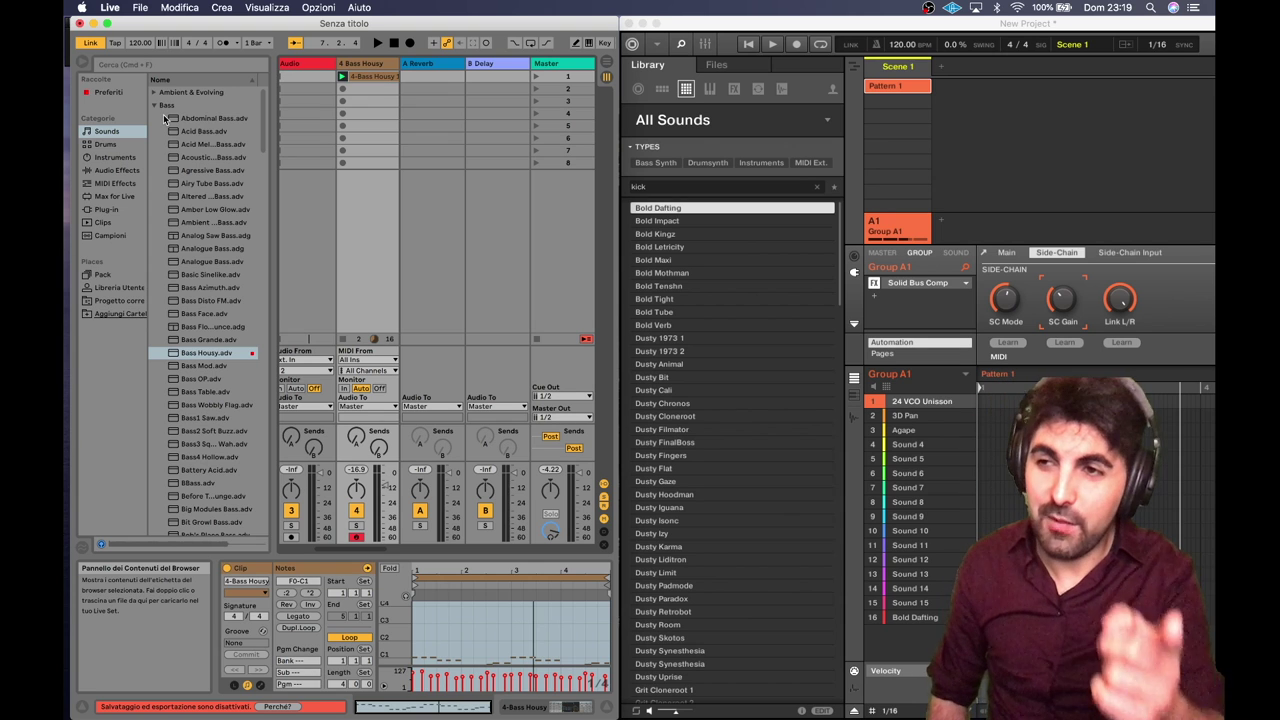
{"action": "left_click", "coordinate": [853, 50]}
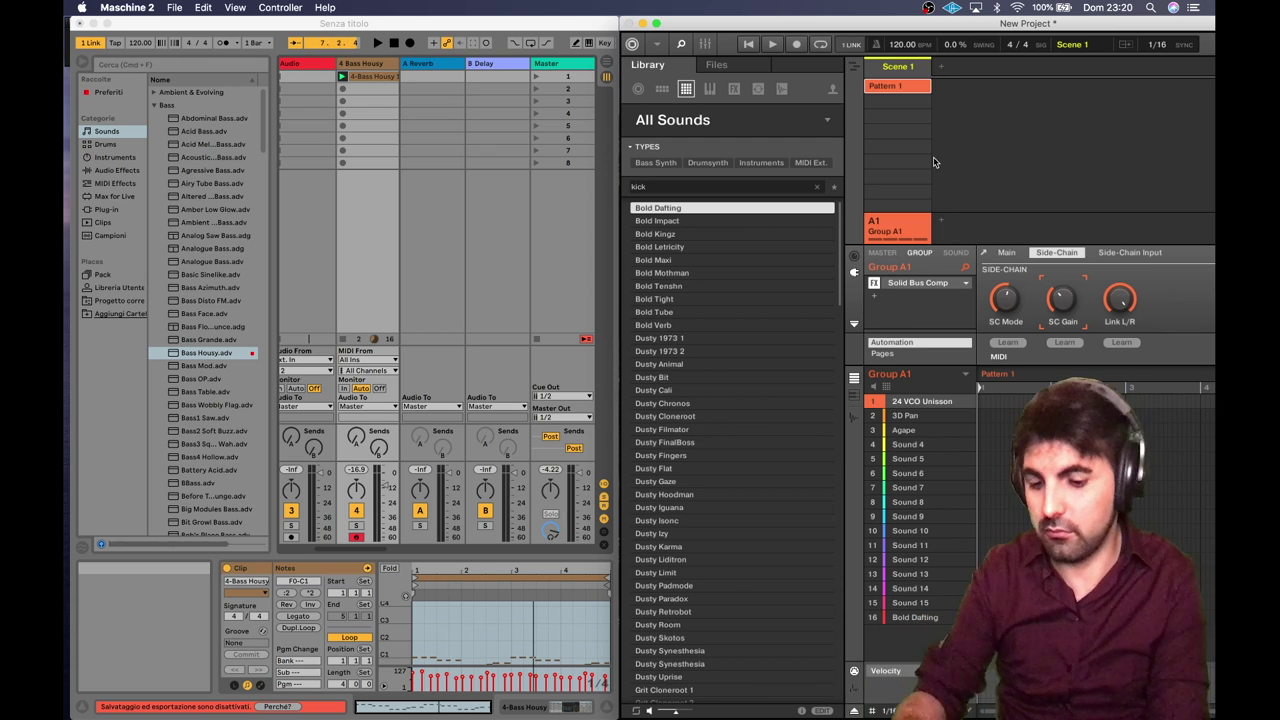
{"action": "left_click", "coordinate": [379, 45]}
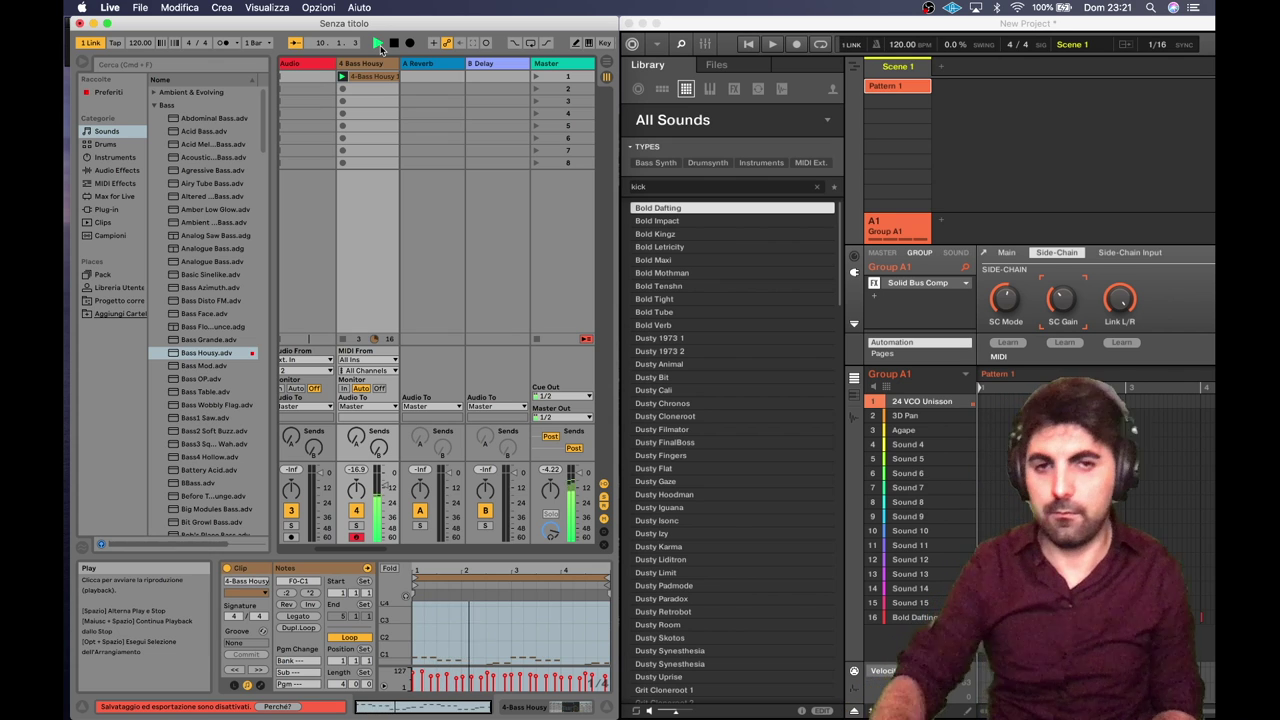
Switch to Maschine and vary the linked tempo, slowing to 88 BPM, raising it to 126 BPM and settling on 101 BPM.
{"action": "left_click", "coordinate": [962, 406]}
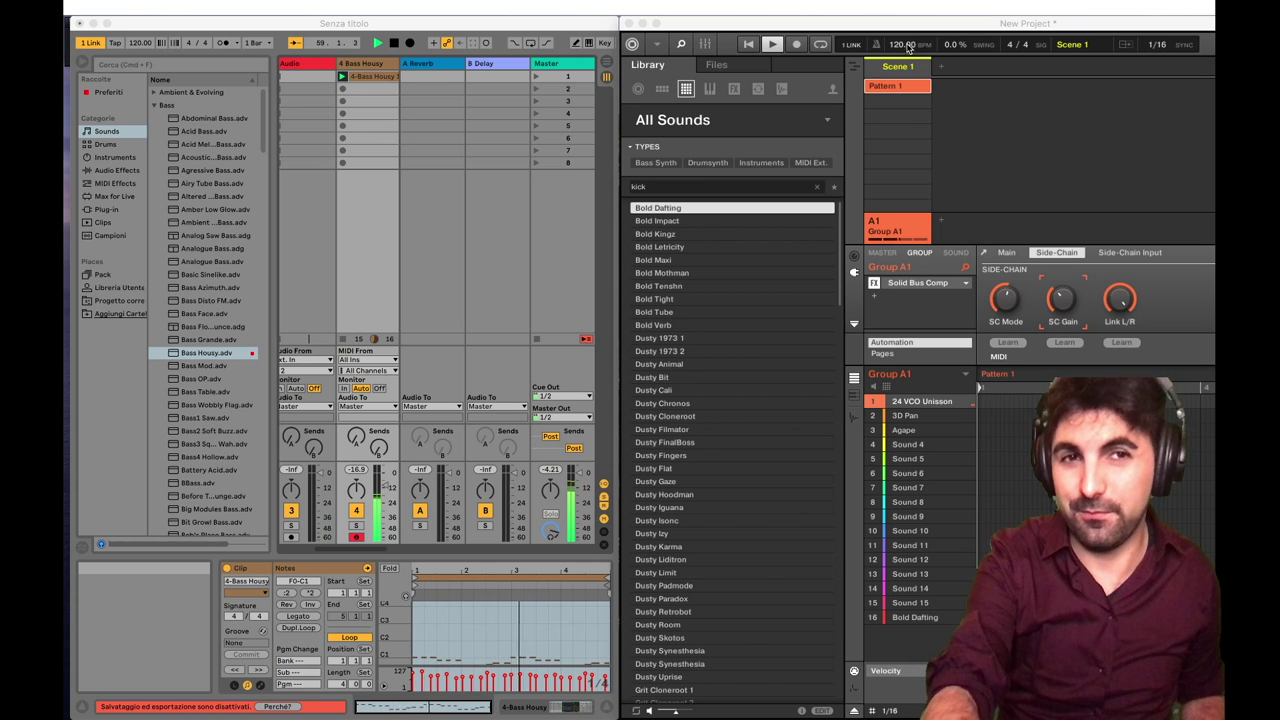
{"action": "left_click", "coordinate": [907, 48]}
{"action": "left_click_drag", "start_coordinate": [903, 44], "coordinate": [903, 122]}
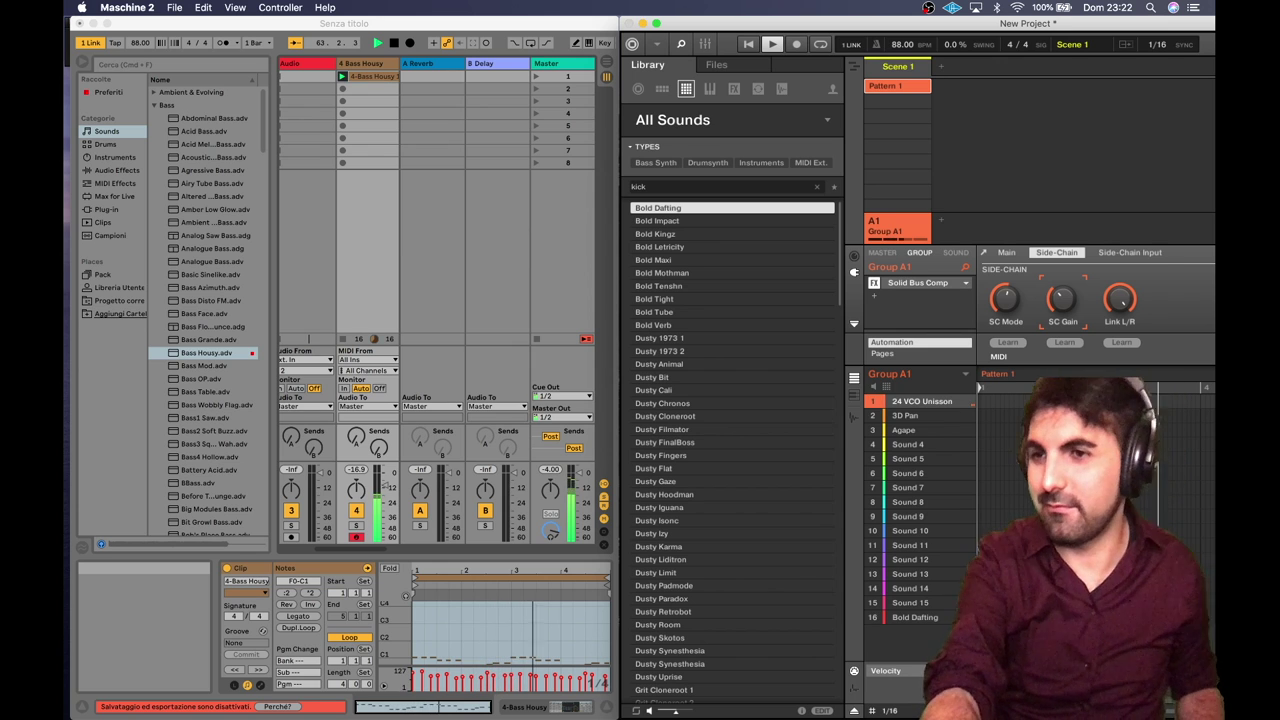
{"action": "left_click_drag", "start_coordinate": [902, 44], "coordinate": [902, 68]}
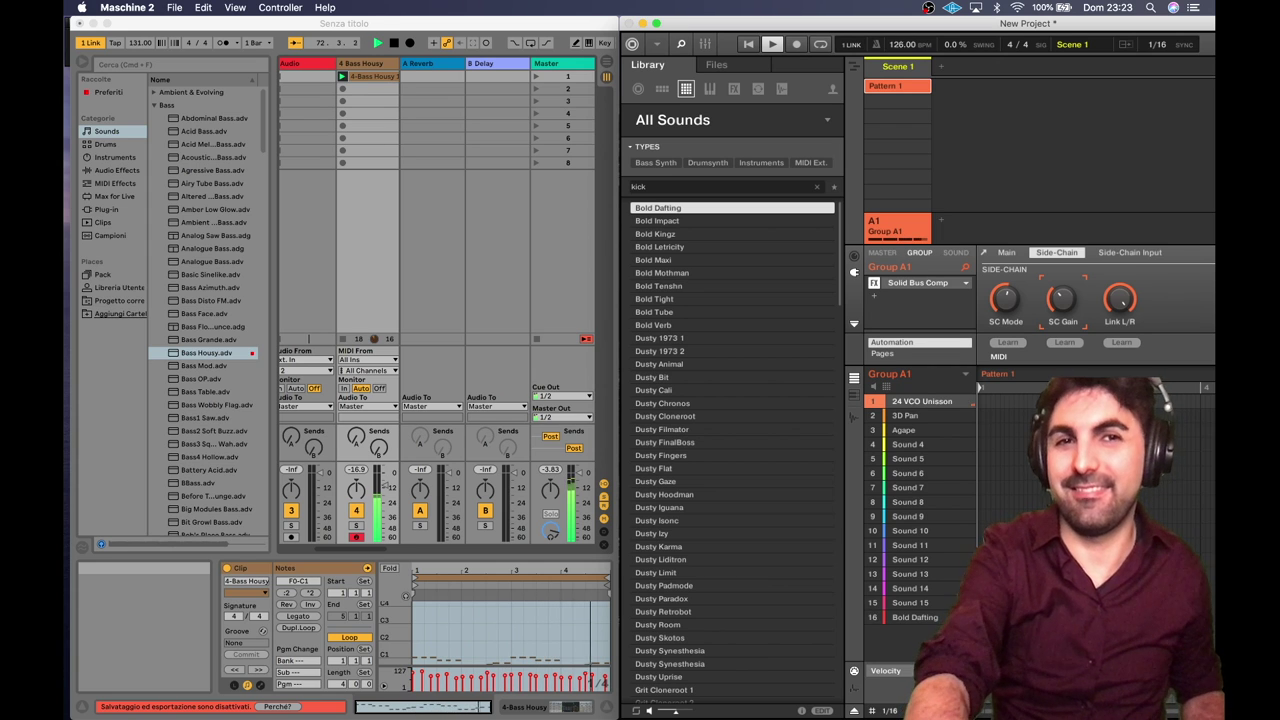
{"action": "left_click_drag", "start_coordinate": [903, 44], "coordinate": [908, 47]}
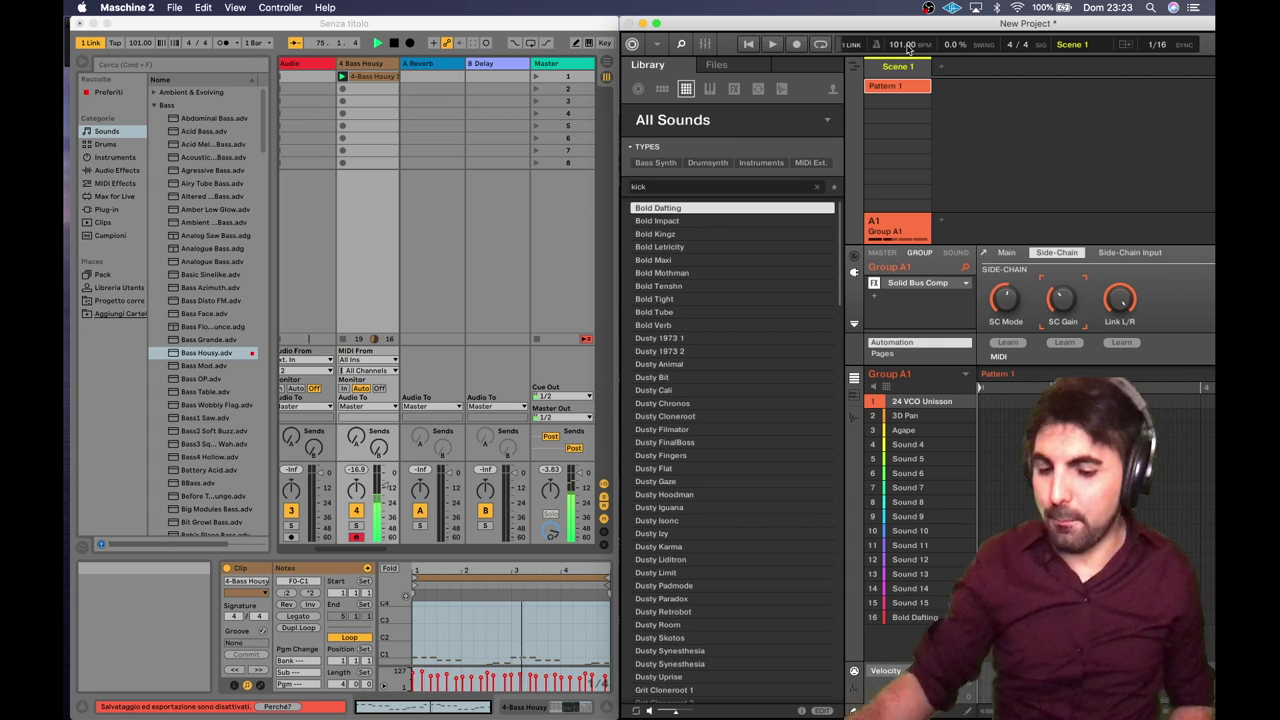
Stop Live, return its playhead to the beginning and restart playback.
{"action": "left_click", "coordinate": [394, 45]}
{"action": "left_click", "coordinate": [394, 45]}
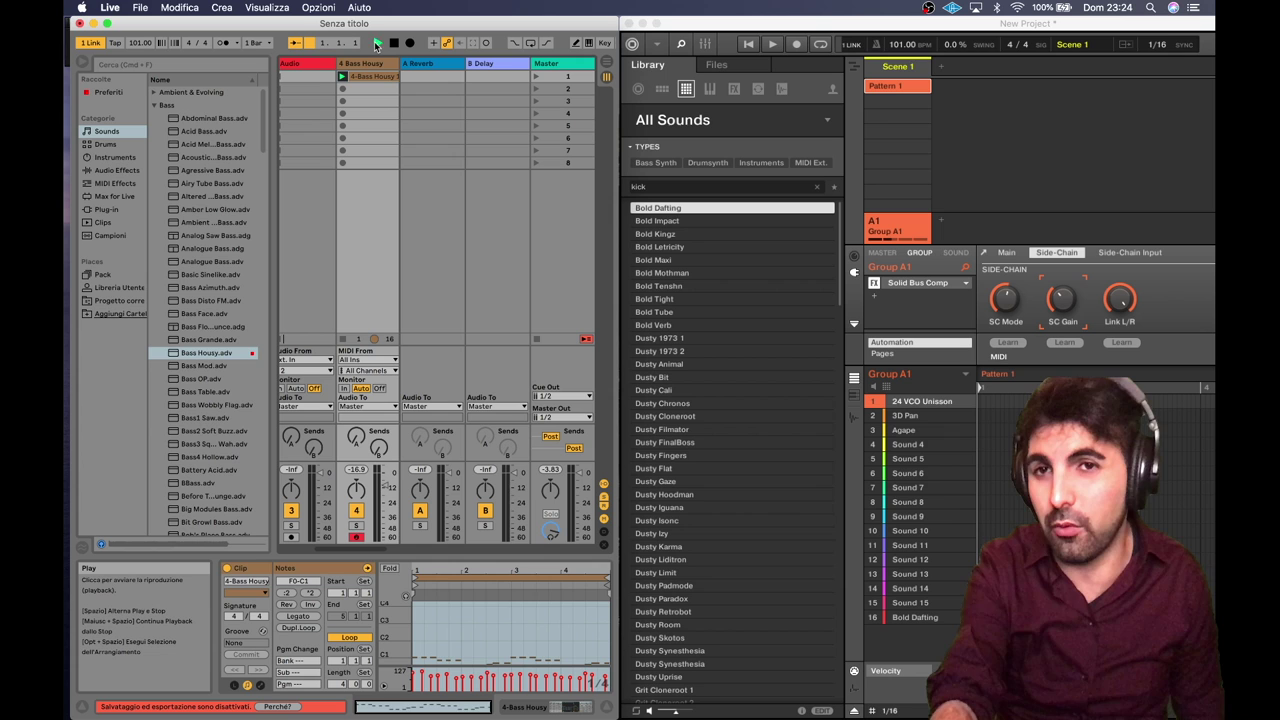
{"action": "left_click", "coordinate": [376, 45]}
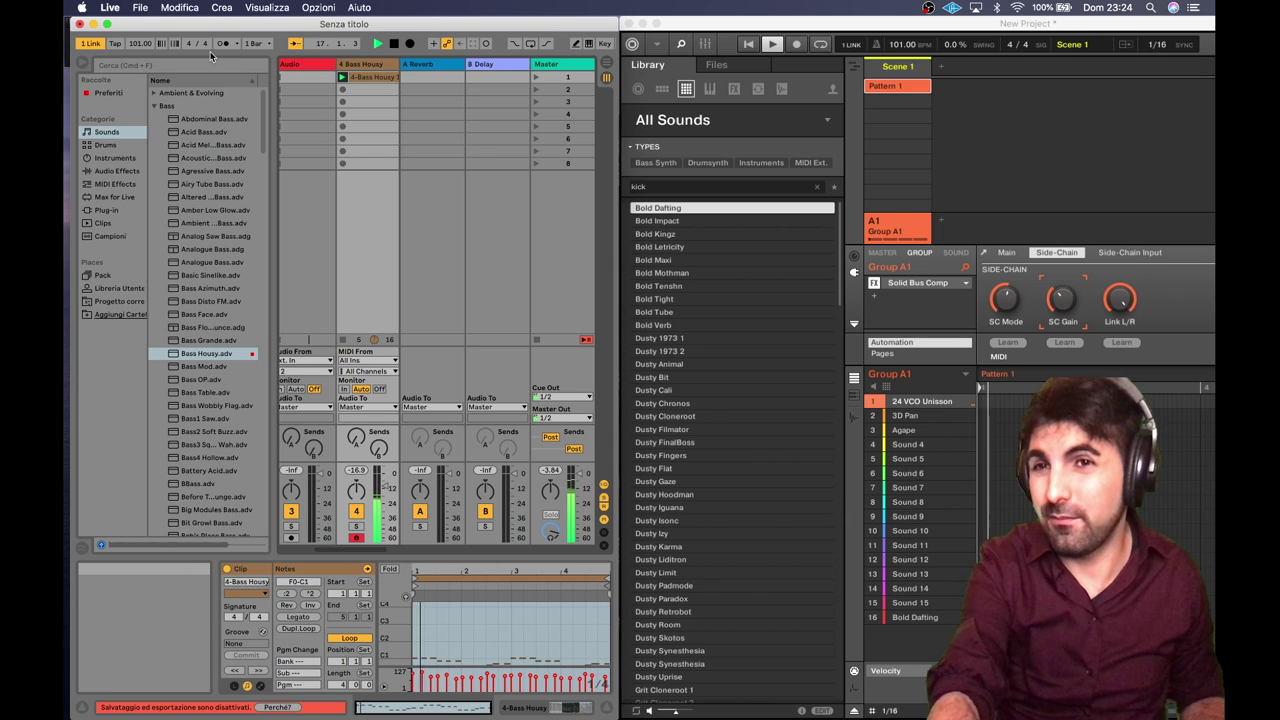
Set the linked tempo to 110 BPM from Live and stop Live's playback.
{"action": "mouse_move", "coordinate": [140, 43]}
{"action": "left_mouse_down"}
{"action": "mouse_move", "coordinate": [140, 23]}
{"action": "mouse_move", "coordinate": [140, 59]}
{"action": "mouse_move", "coordinate": [143, 48]}
{"action": "left_mouse_up"}
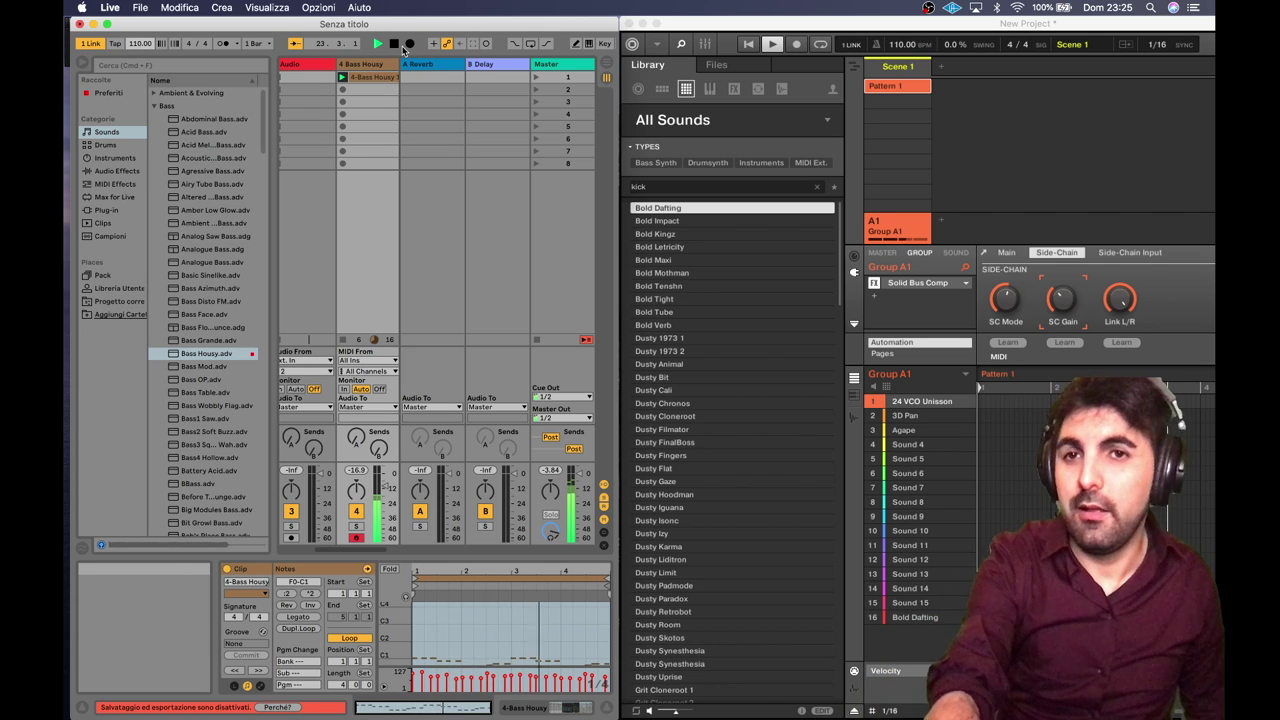
{"action": "left_click", "coordinate": [396, 43]}
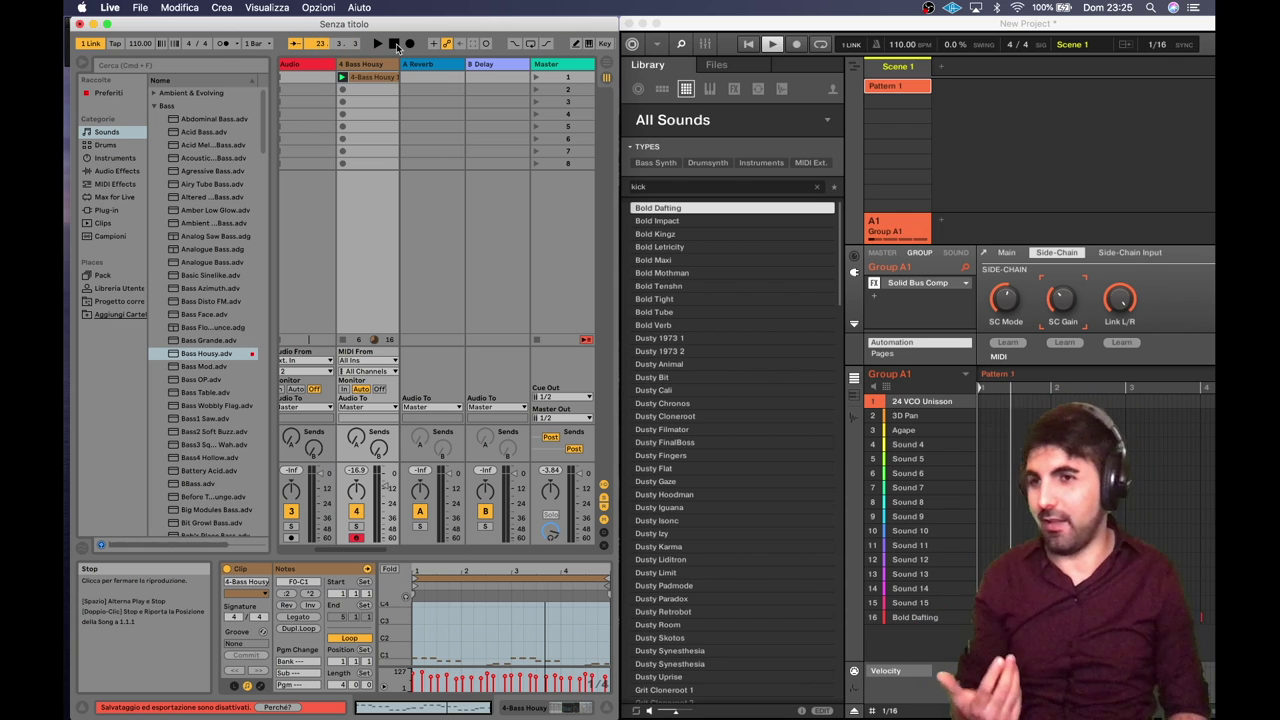
Switch to Maschine, select the 3D Pan sound and readjust the group compressor's SC Gain.
{"action": "left_click", "coordinate": [784, 31]}
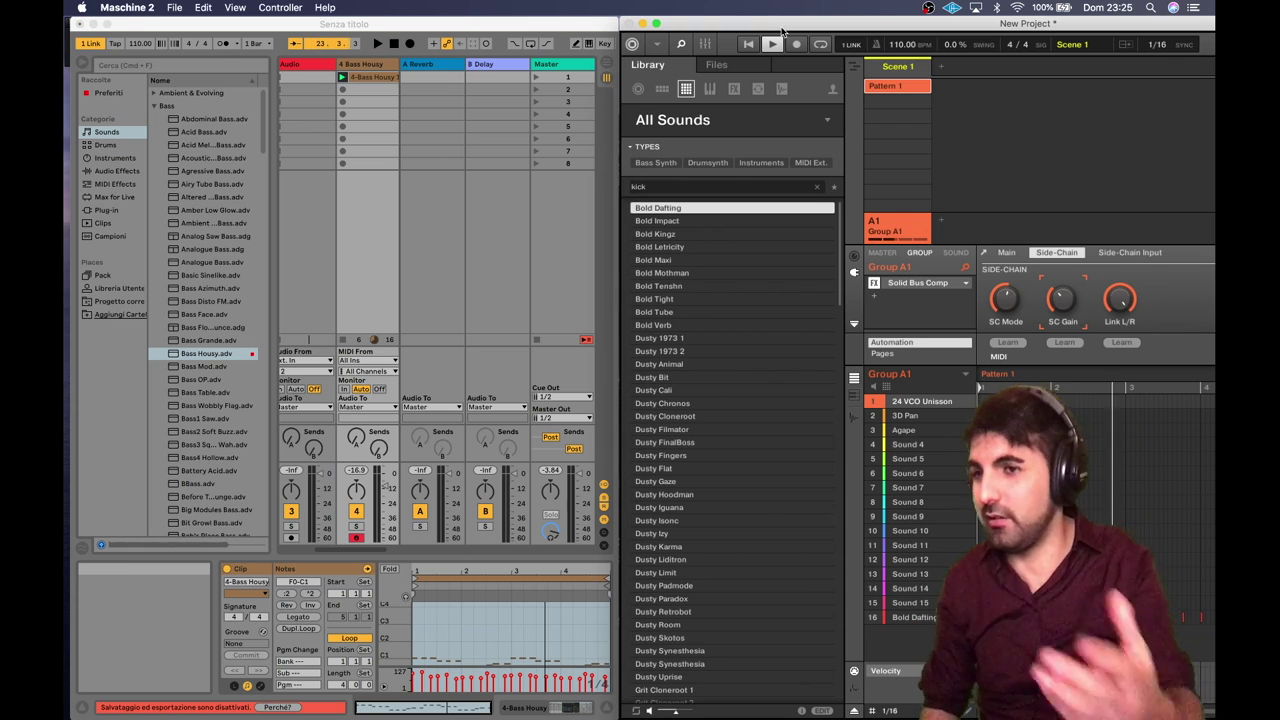
{"action": "left_click", "coordinate": [906, 416]}
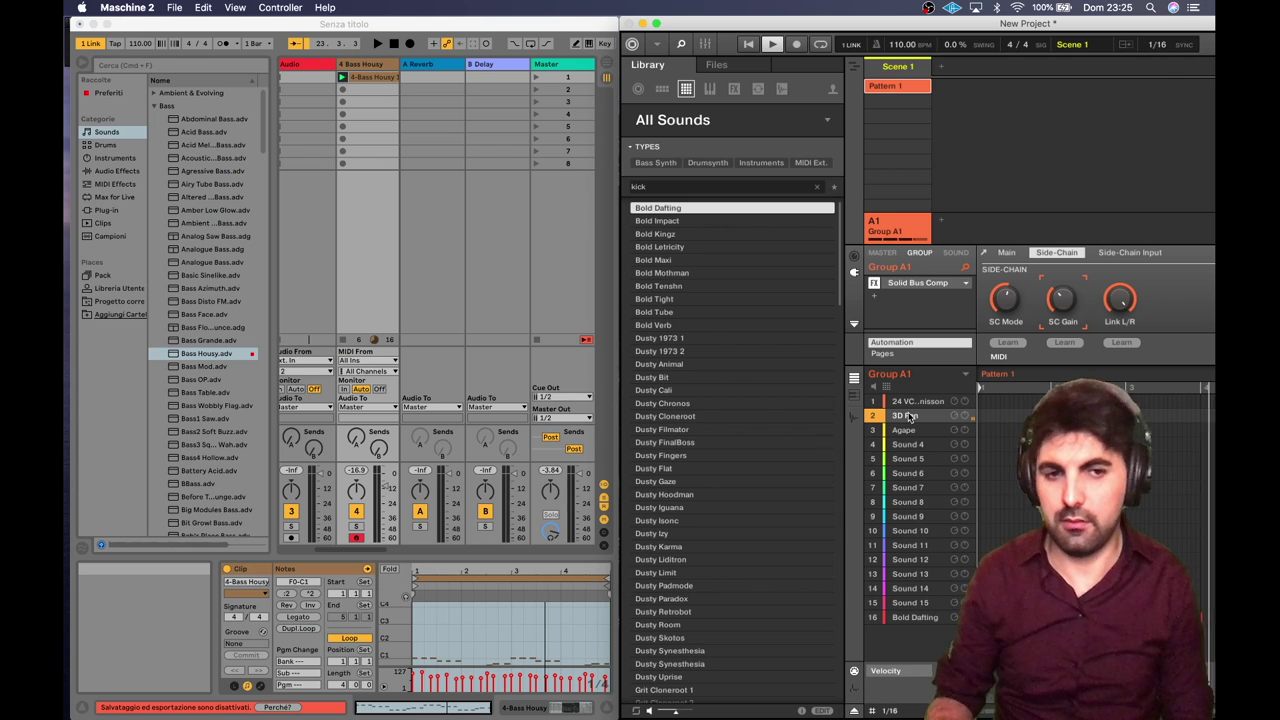
{"action": "mouse_move", "coordinate": [1062, 310]}
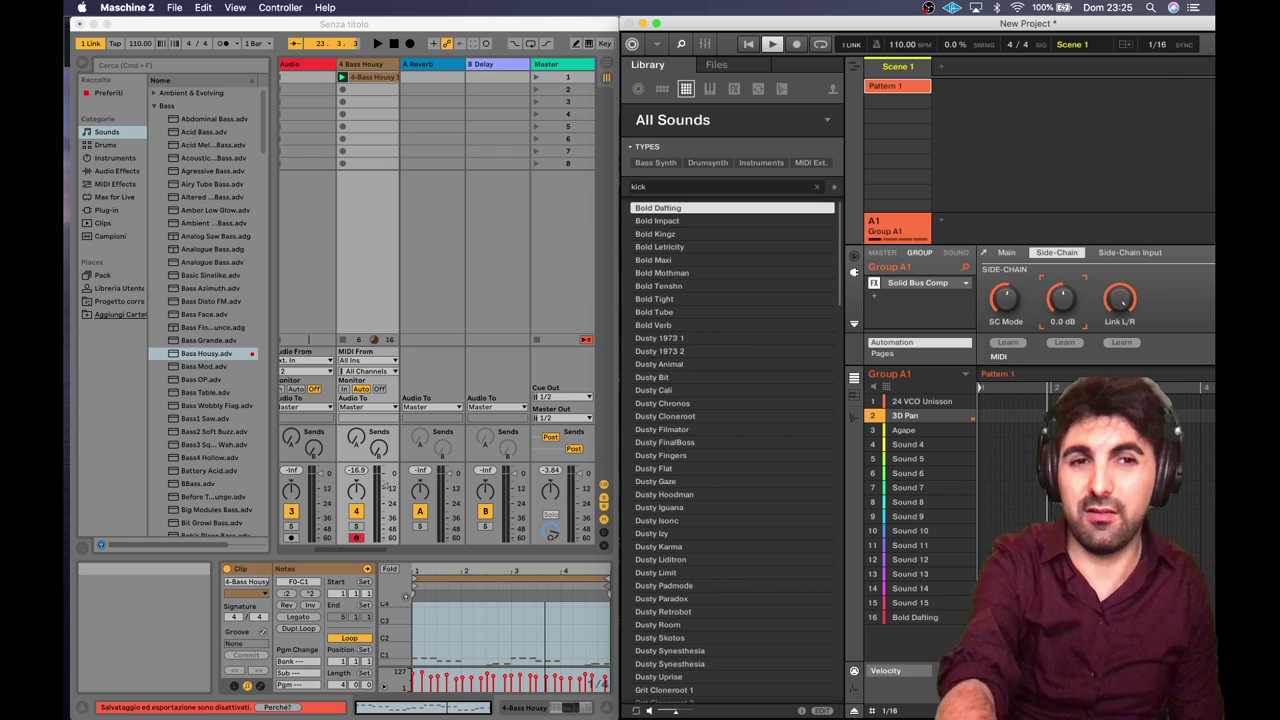
{"action": "left_click_drag", "start_coordinate": [1062, 300], "coordinate": [1057, 302]}
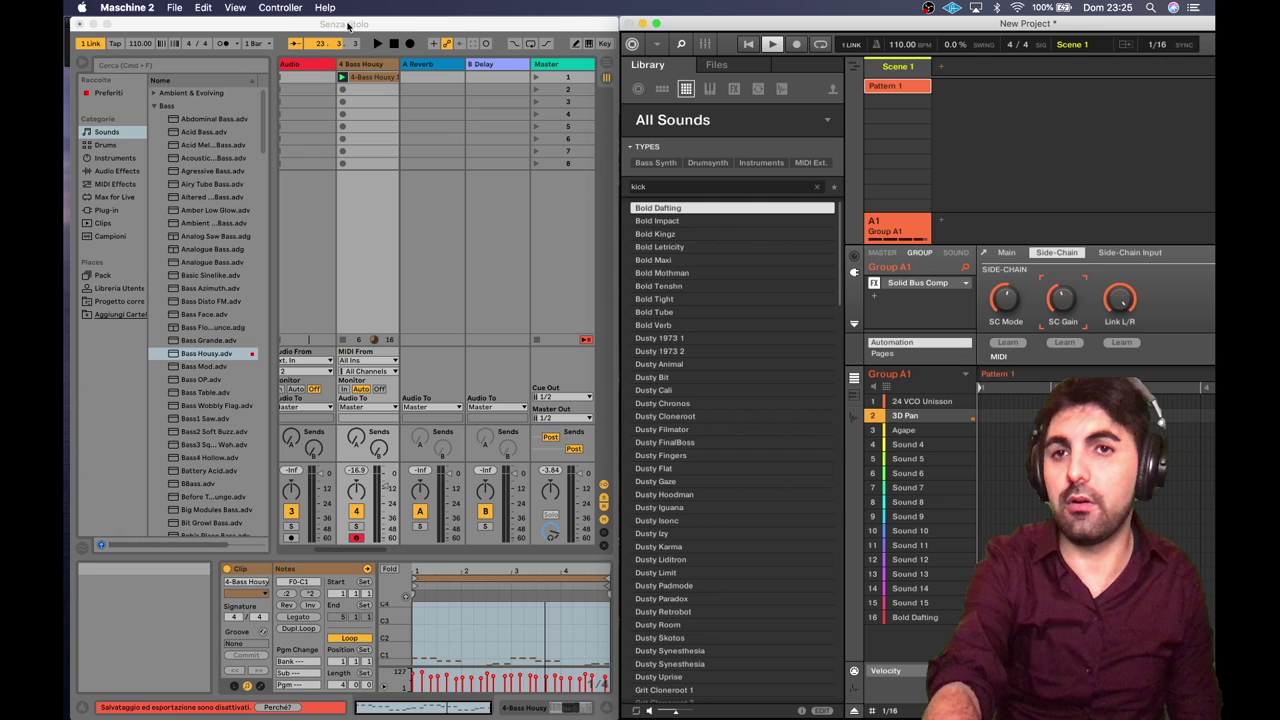
Start Live's playback in sync with Maschine, and bring the Maschine window forward, overlapping Live.
{"action": "left_click", "coordinate": [376, 45]}
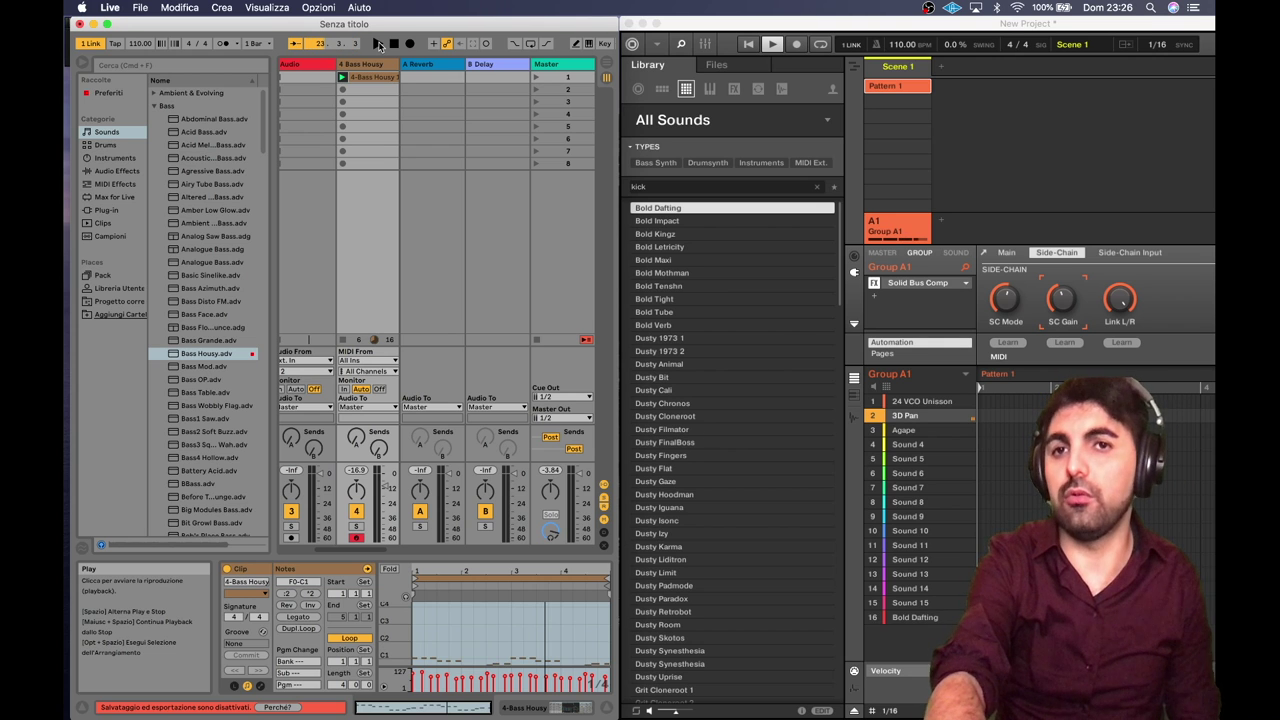
{"action": "left_click", "coordinate": [378, 45]}
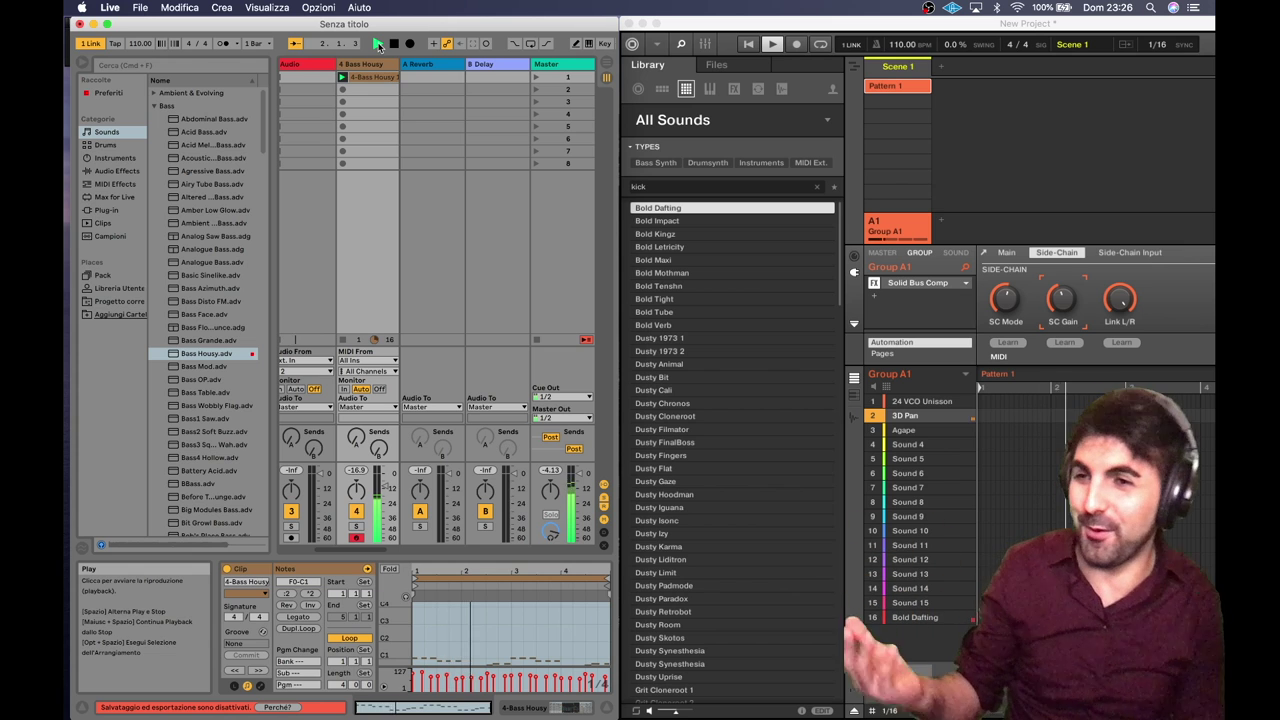
{"action": "left_click", "coordinate": [817, 31]}
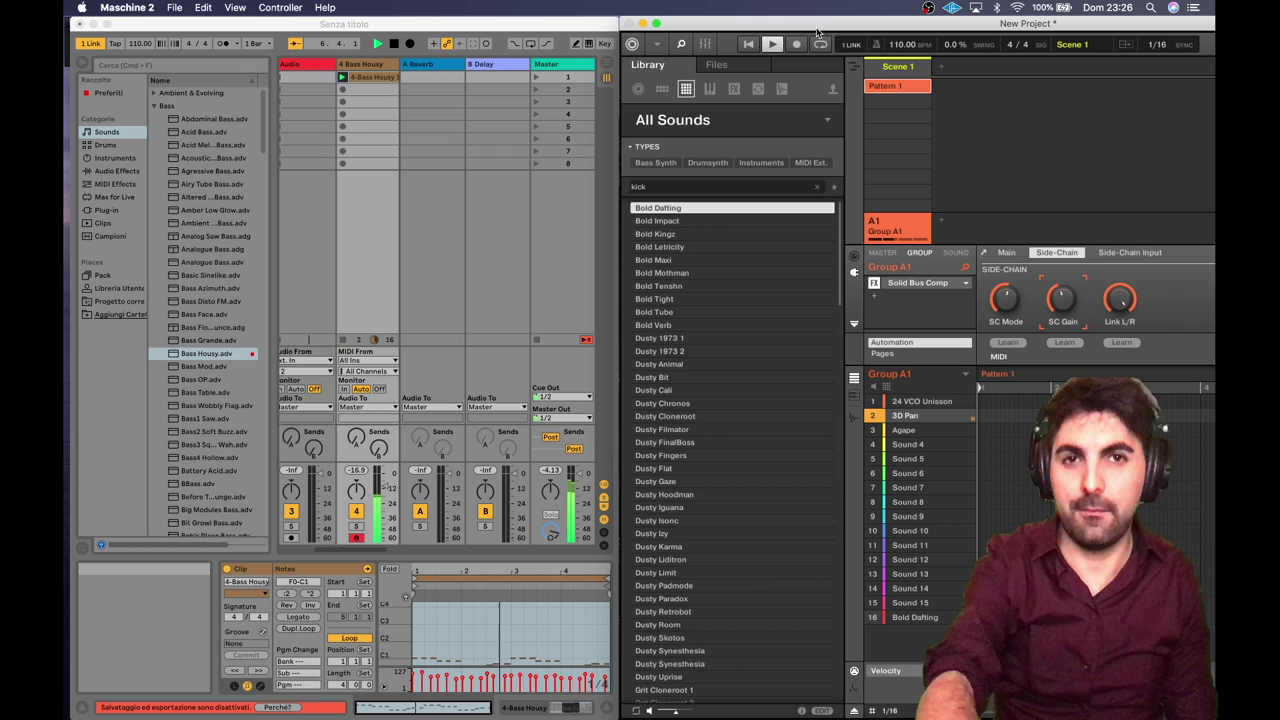
{"action": "left_click_drag", "start_coordinate": [910, 32], "coordinate": [803, 27]}
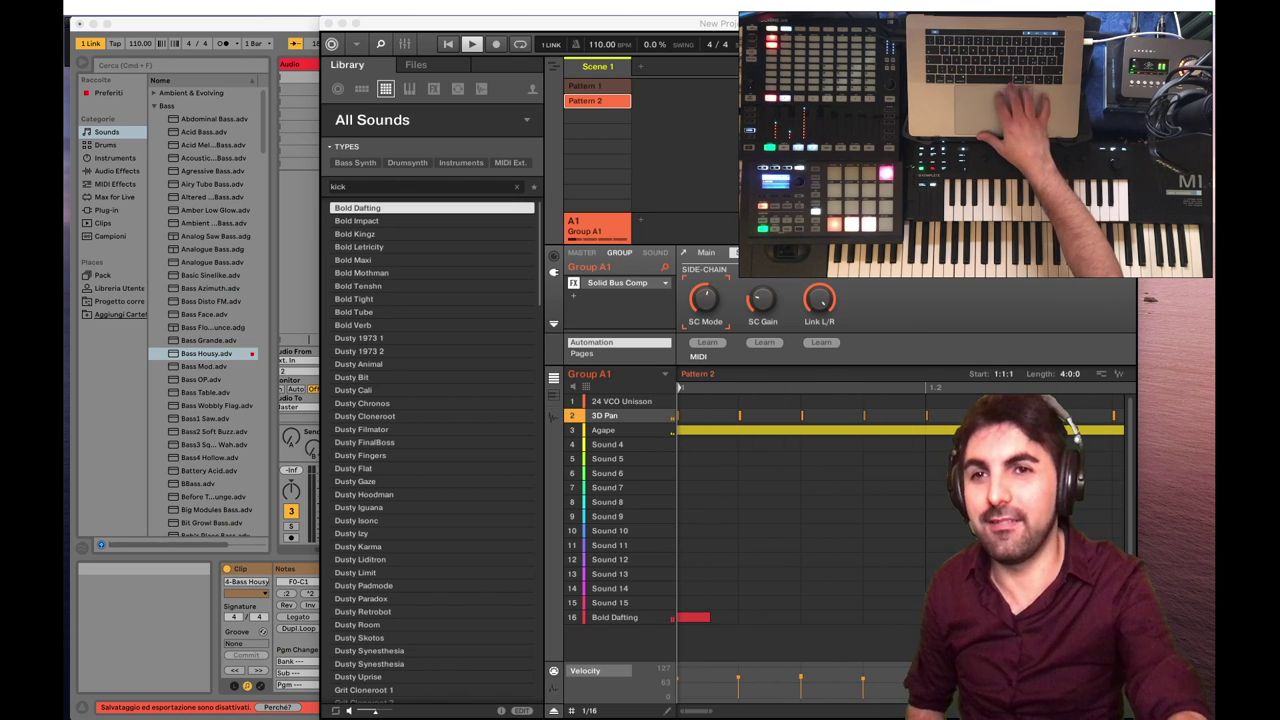
Stop playback in Live and in Maschine.
{"action": "left_click", "coordinate": [113, 14]}
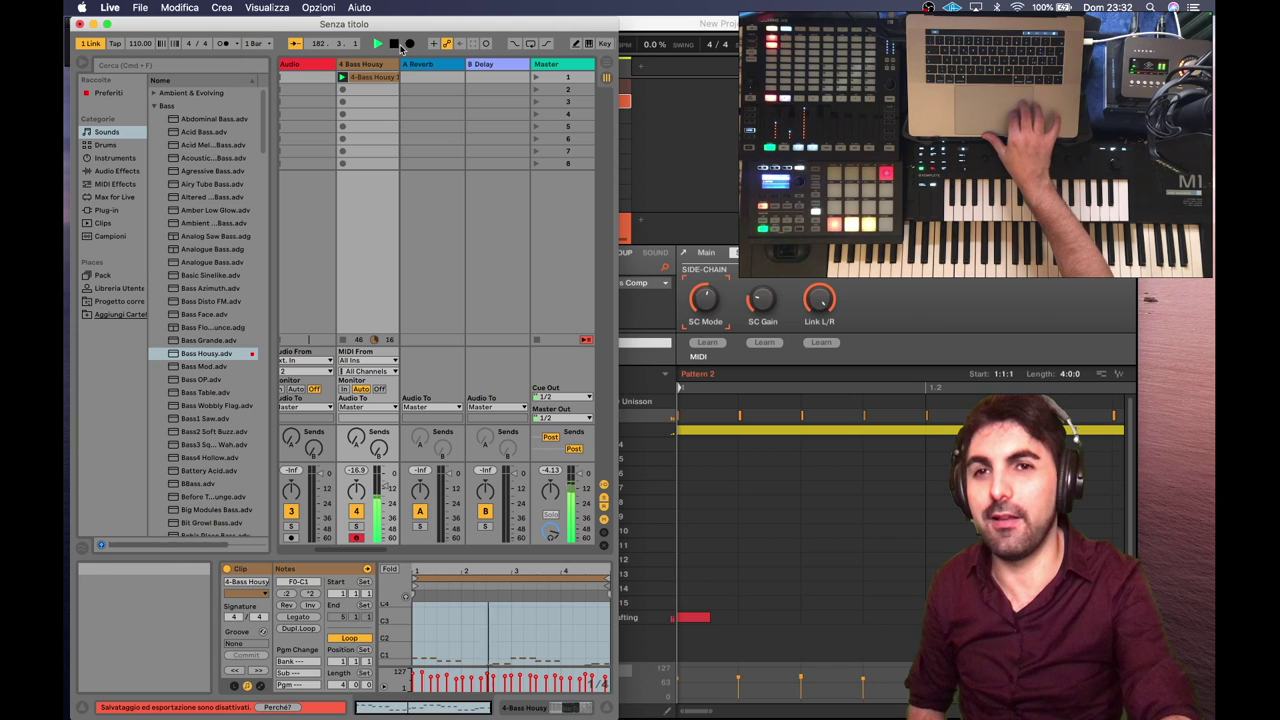
{"action": "left_click", "coordinate": [683, 35]}
{"action": "left_click", "coordinate": [474, 45]}
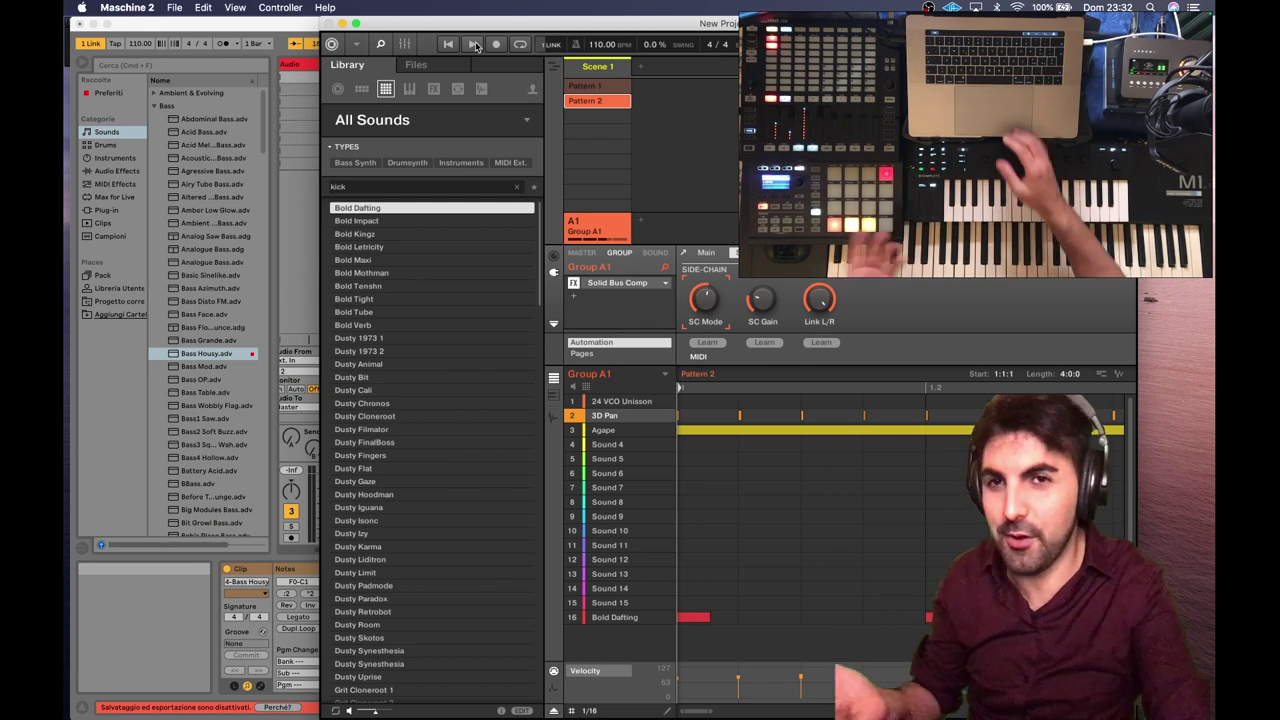
Place the Maschine window so it overlaps Live, and load KORG's WAVESTATION (VST) instrument on Sound 4.
{"action": "left_click_drag", "start_coordinate": [488, 33], "coordinate": [799, 44]}
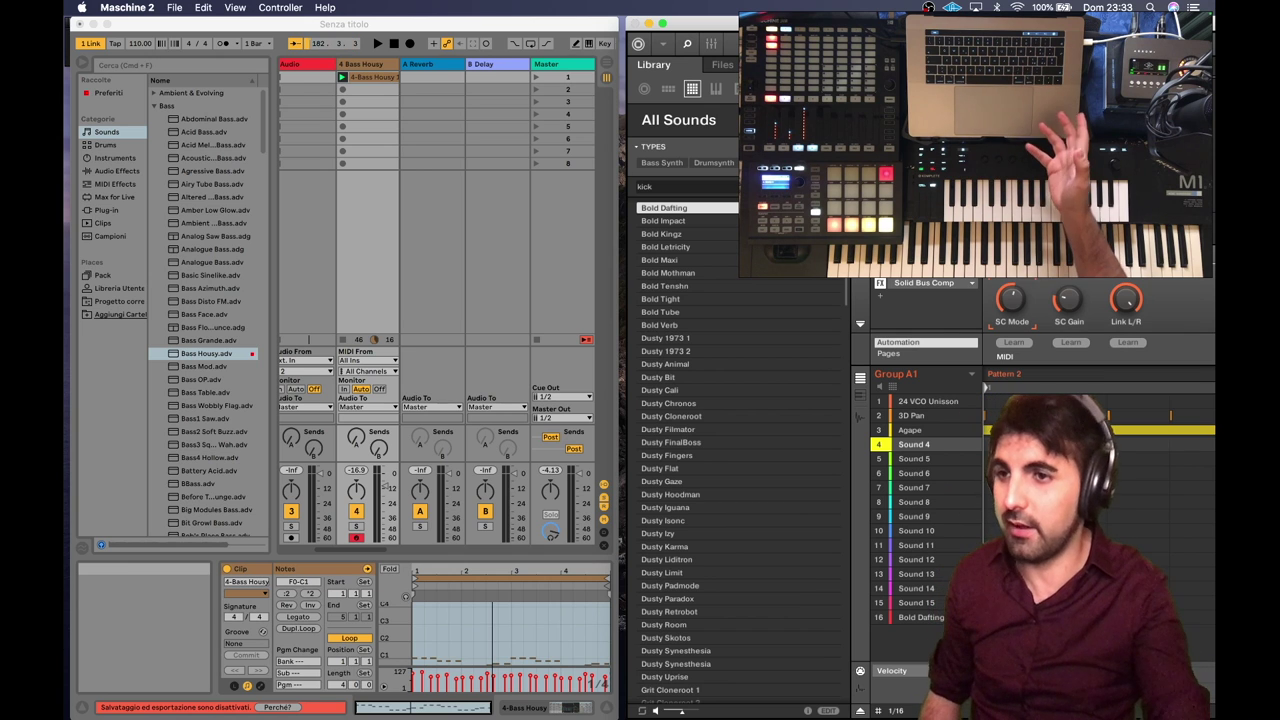
{"action": "left_click_drag", "start_coordinate": [946, 22], "coordinate": [726, 22]}
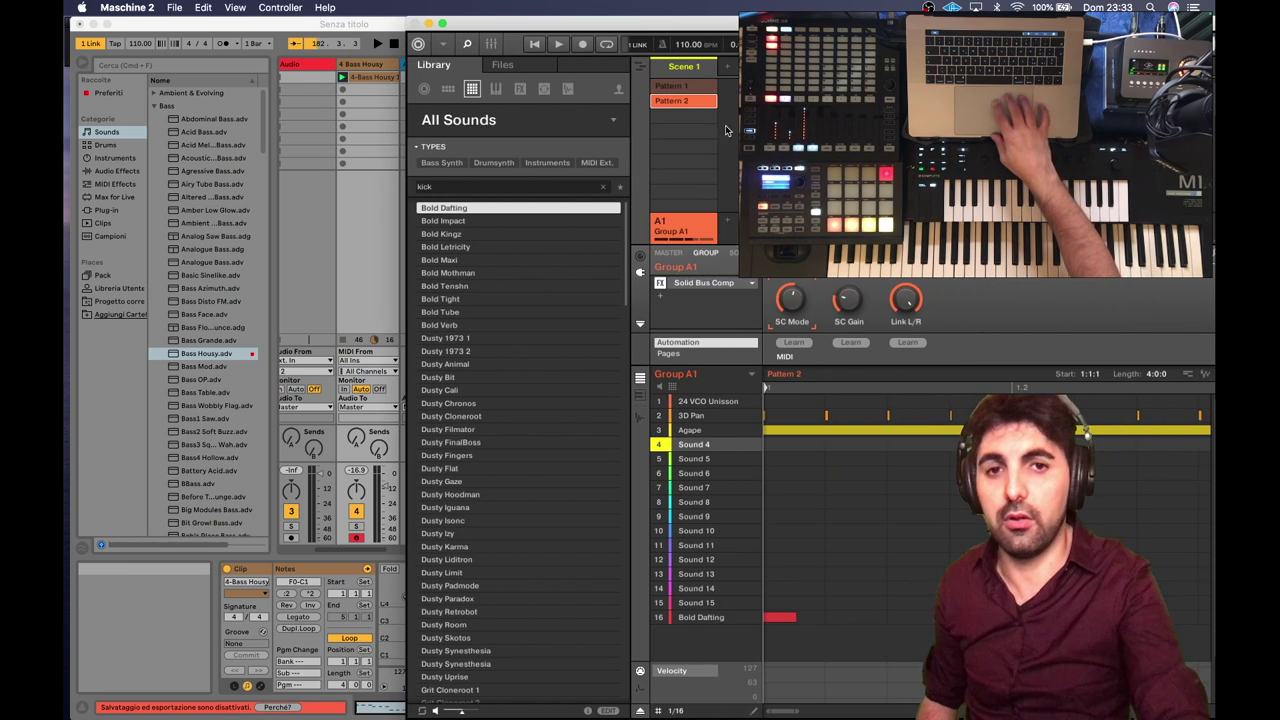
{"action": "left_click", "coordinate": [754, 286]}
{"action": "left_click", "coordinate": [727, 291]}
{"action": "left_click", "coordinate": [733, 252]}
{"action": "left_click", "coordinate": [711, 285]}
{"action": "mouse_move", "coordinate": [789, 465]}
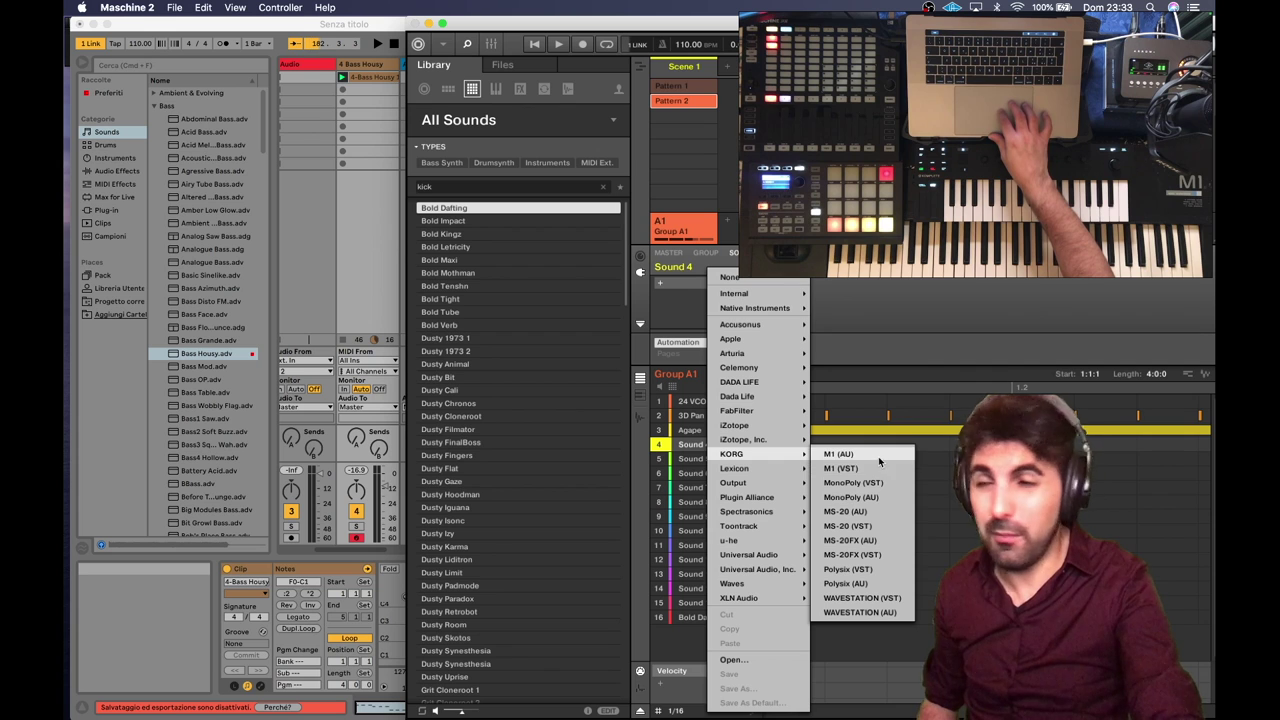
{"action": "left_click", "coordinate": [899, 600]}
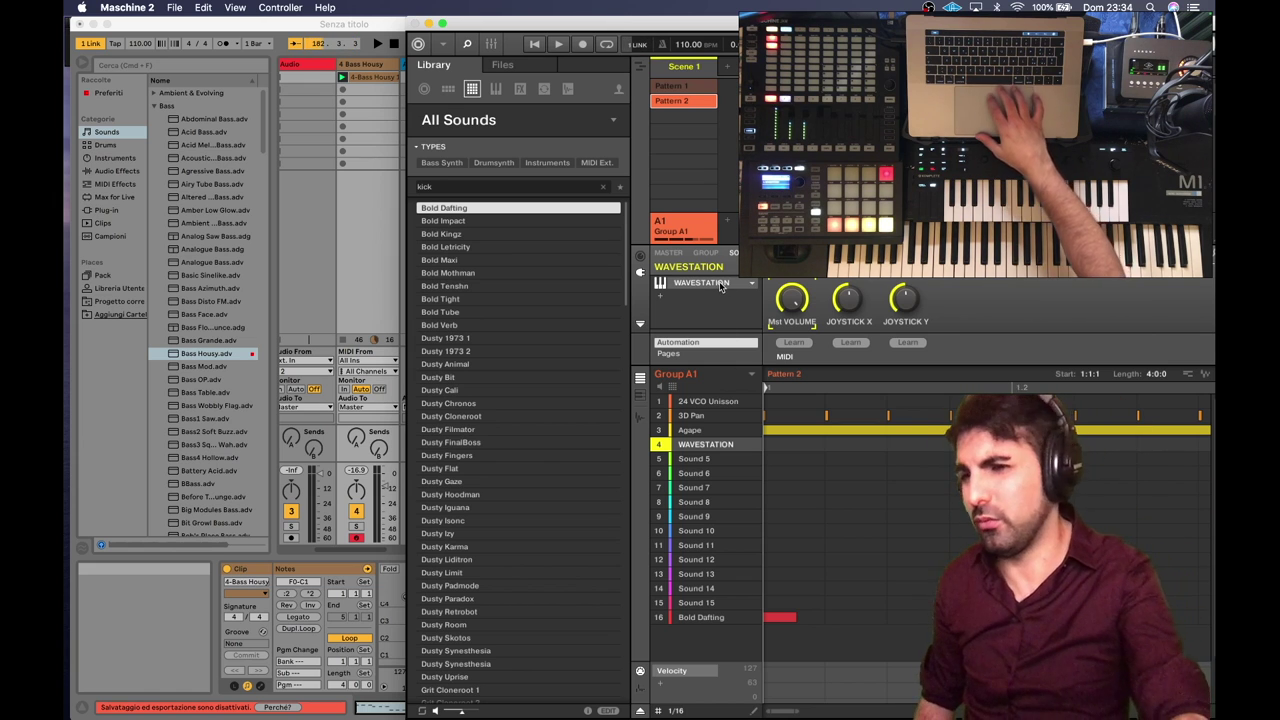
Load the Distant Hills preset from the ROM 8 card in WAVESTATION and close the instrument's window.
{"action": "left_click", "coordinate": [499, 126]}
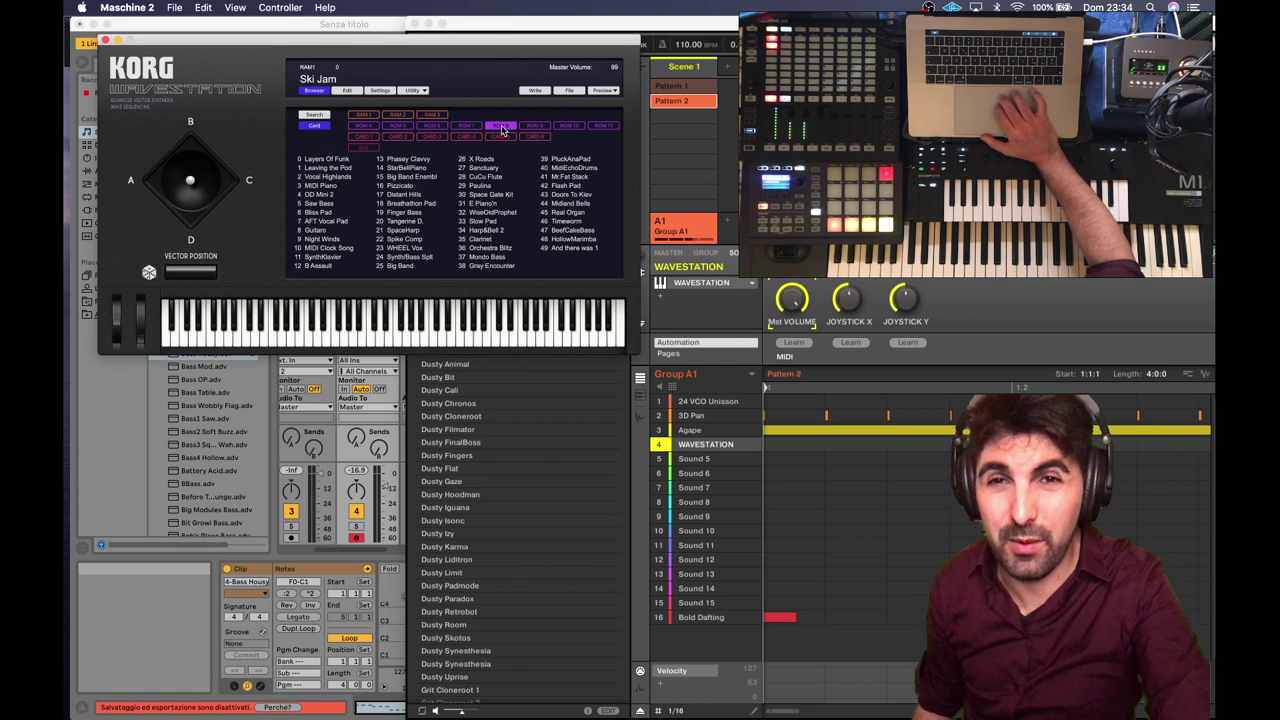
{"action": "left_click", "coordinate": [405, 194]}
{"action": "double_click", "coordinate": [418, 195]}
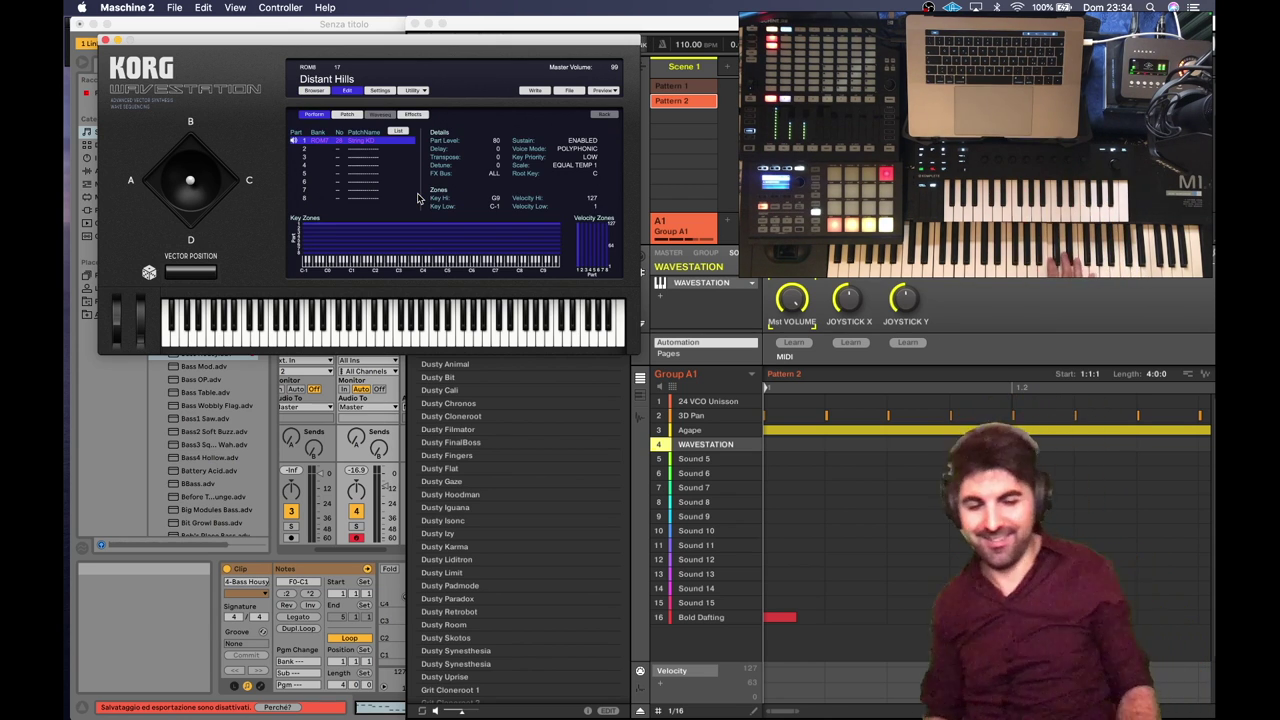
{"action": "key", "text": "super+w"}
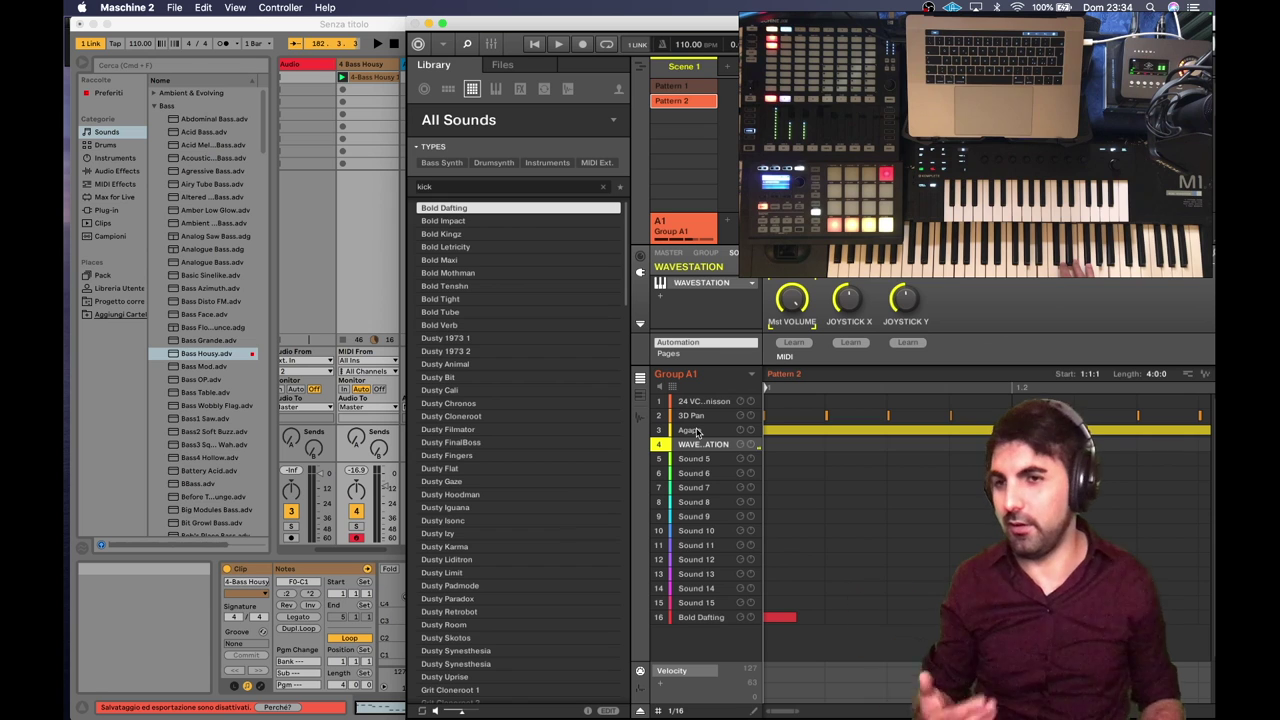
Fine-tune the SC Gain of the Solid Bus Comp on Group A1.
{"action": "mouse_move", "coordinate": [799, 303]}
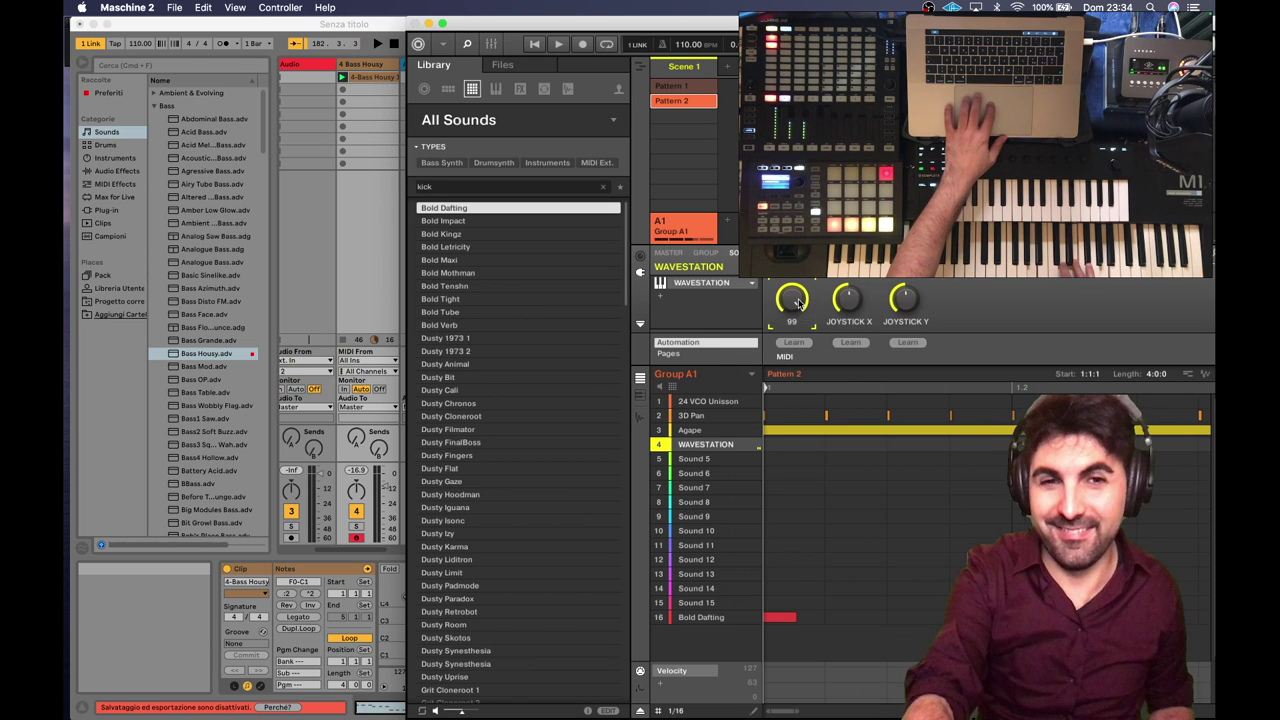
{"action": "left_click", "coordinate": [704, 253]}
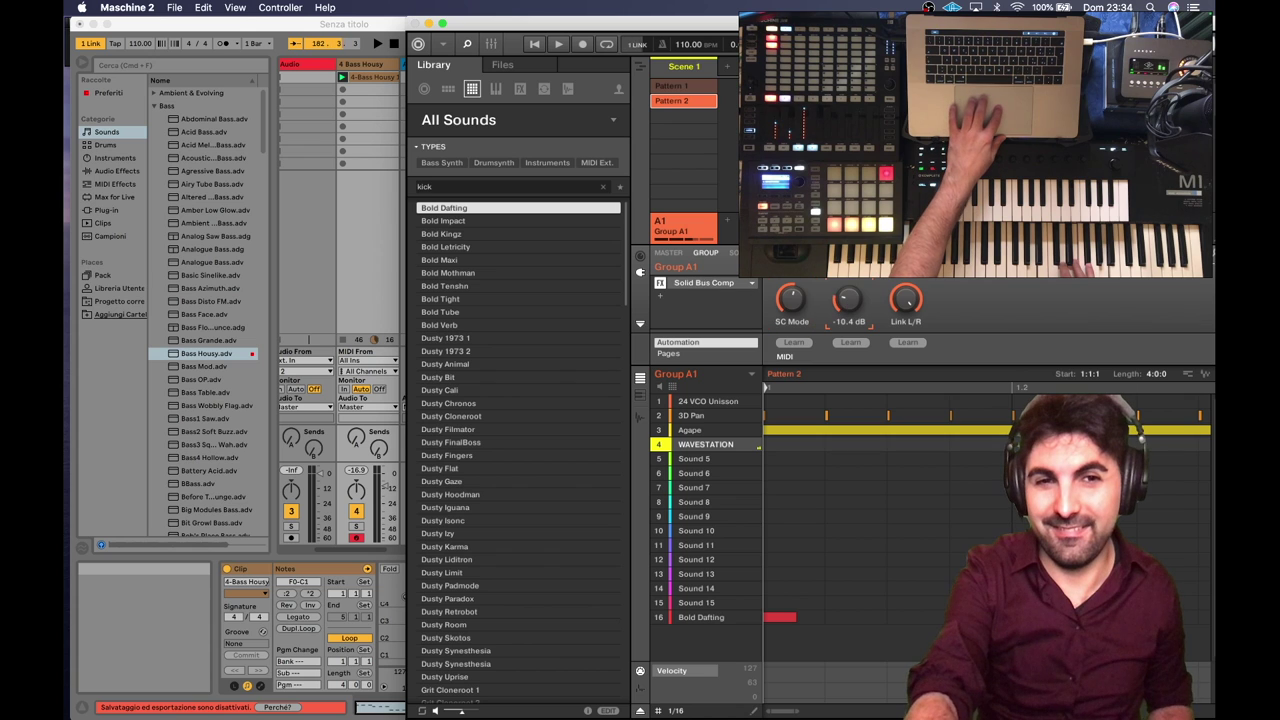
{"action": "left_click_drag", "start_coordinate": [847, 299], "coordinate": [847, 293]}
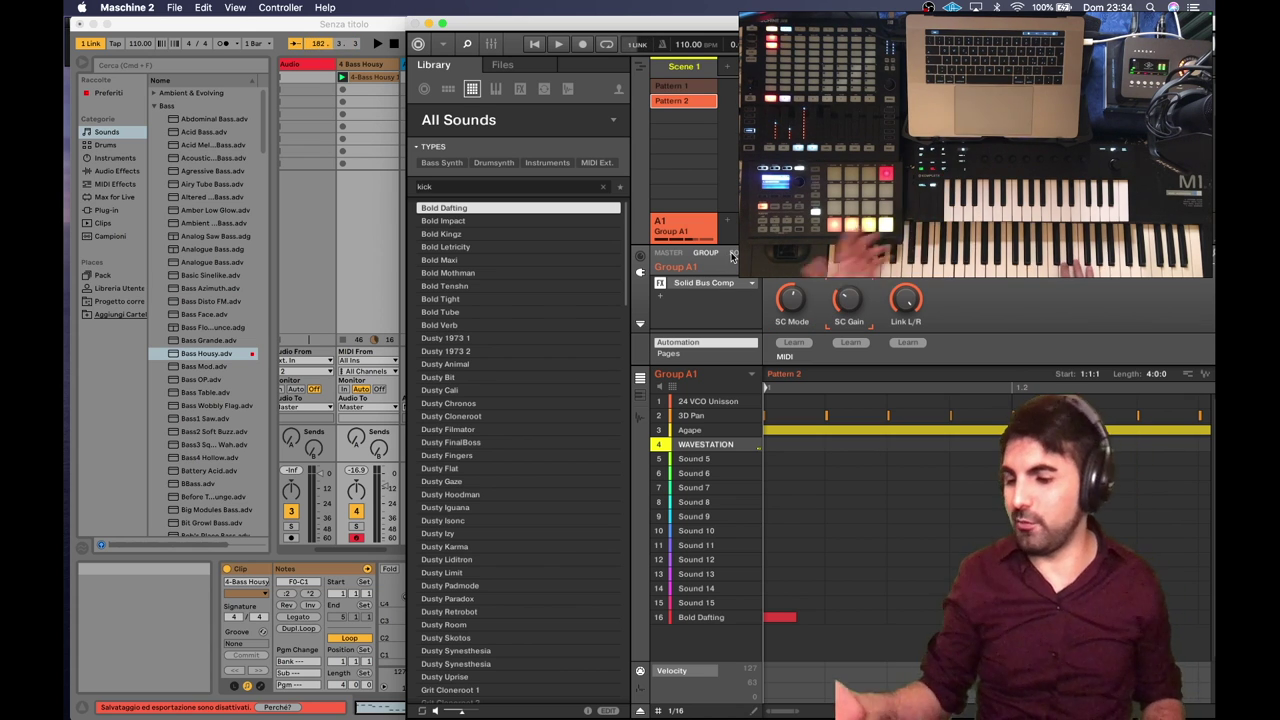
Start Live's playback and, back in Maschine, select the 3D Pan sound and finally 24 VCO Unisson.
{"action": "left_click", "coordinate": [377, 47]}
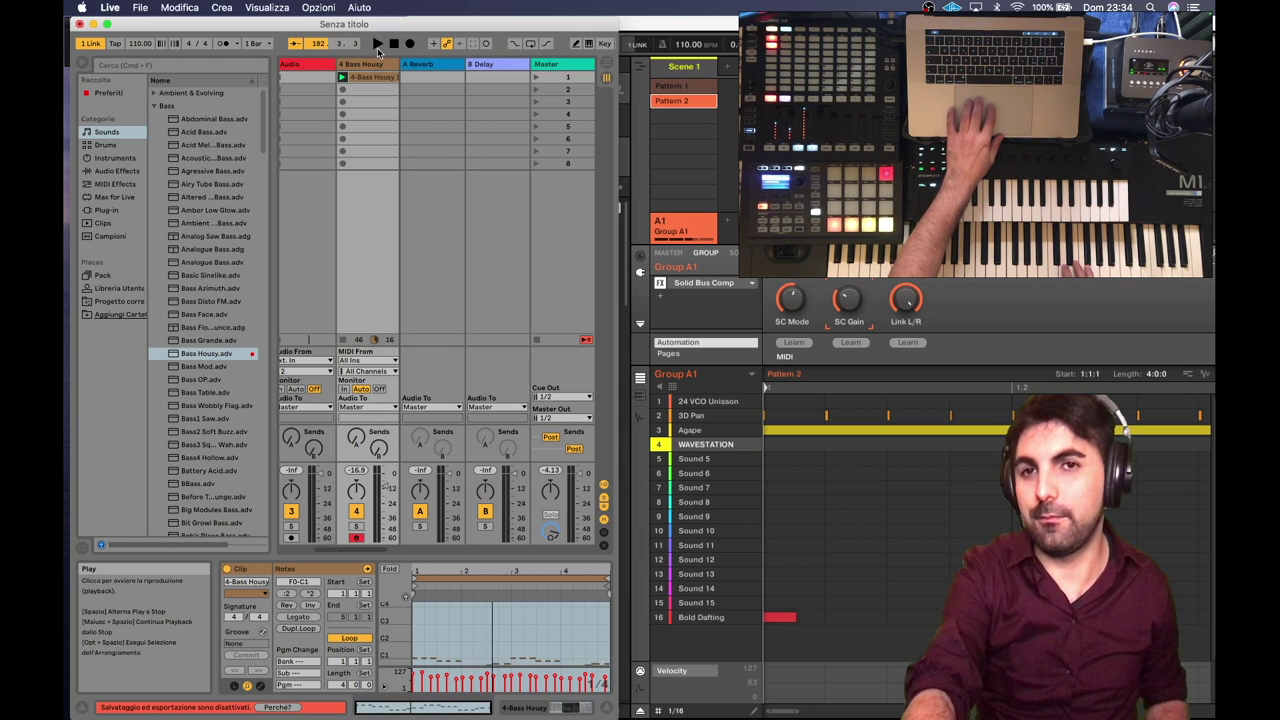
{"action": "left_click", "coordinate": [703, 27]}
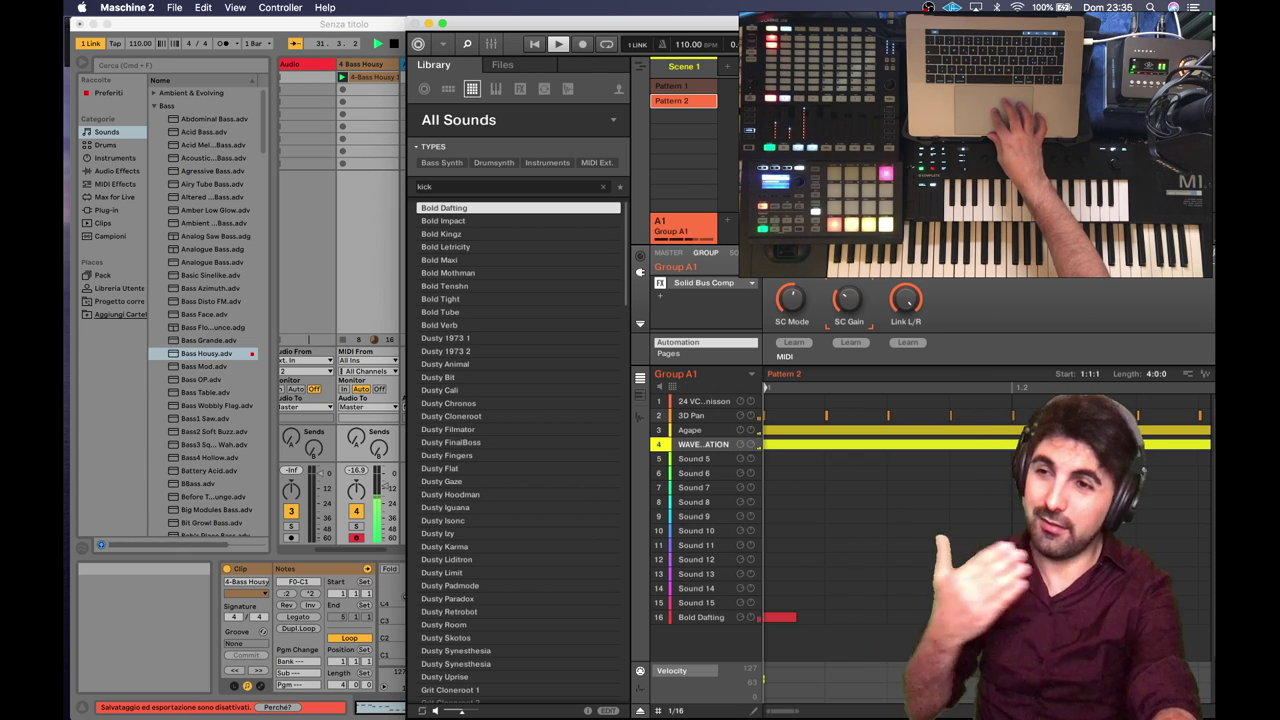
{"action": "left_click", "coordinate": [697, 416]}
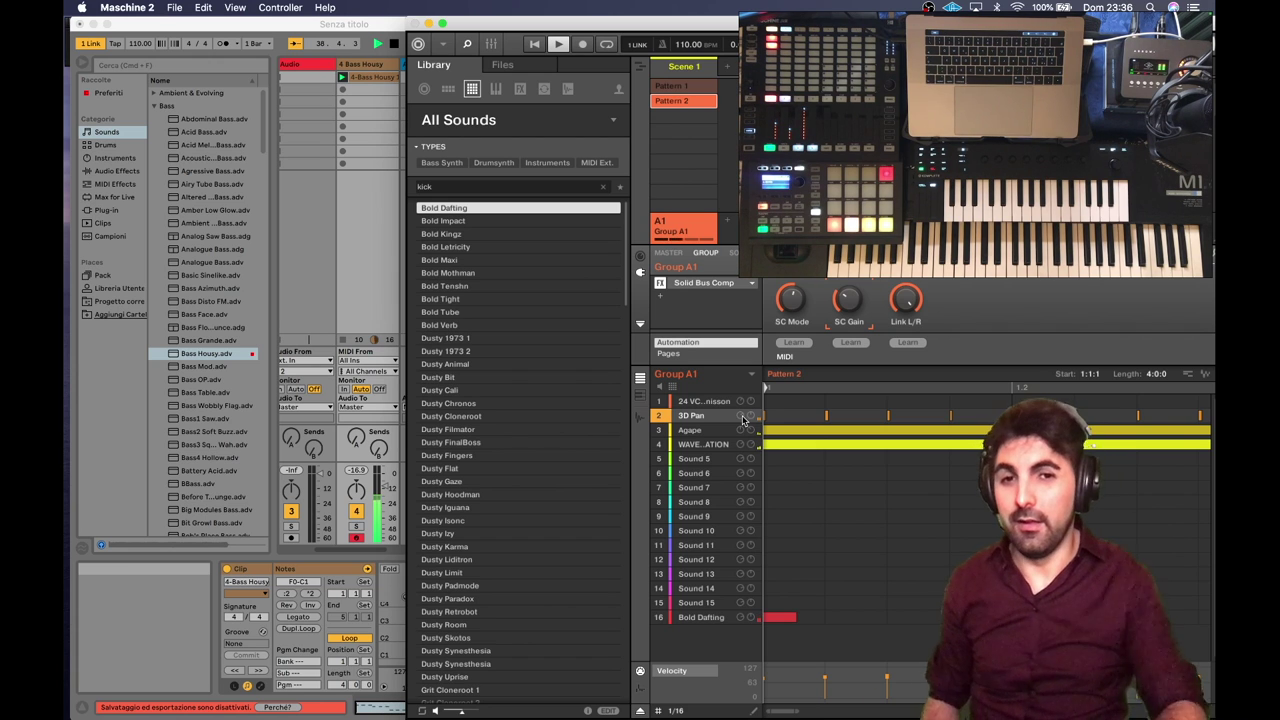
{"action": "left_click", "coordinate": [712, 401]}
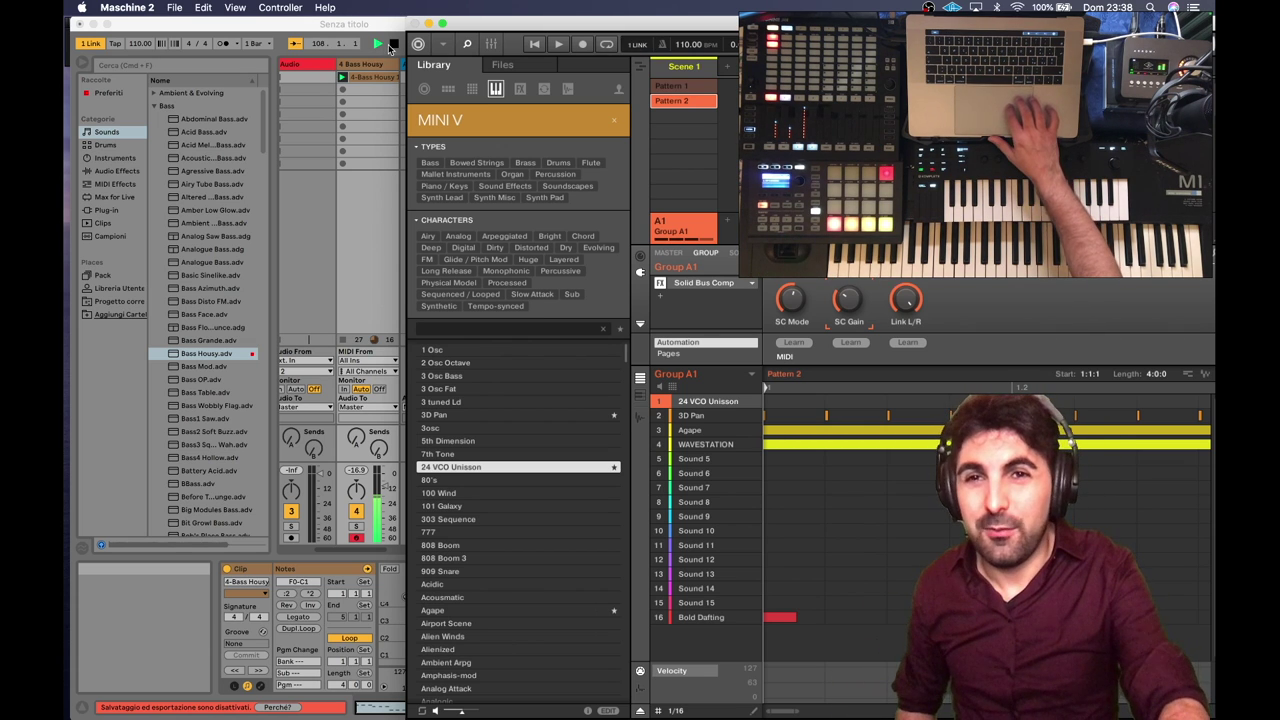
Stop Live's playback and add a new group, B1, in Maschine.
{"action": "left_click", "coordinate": [383, 47]}
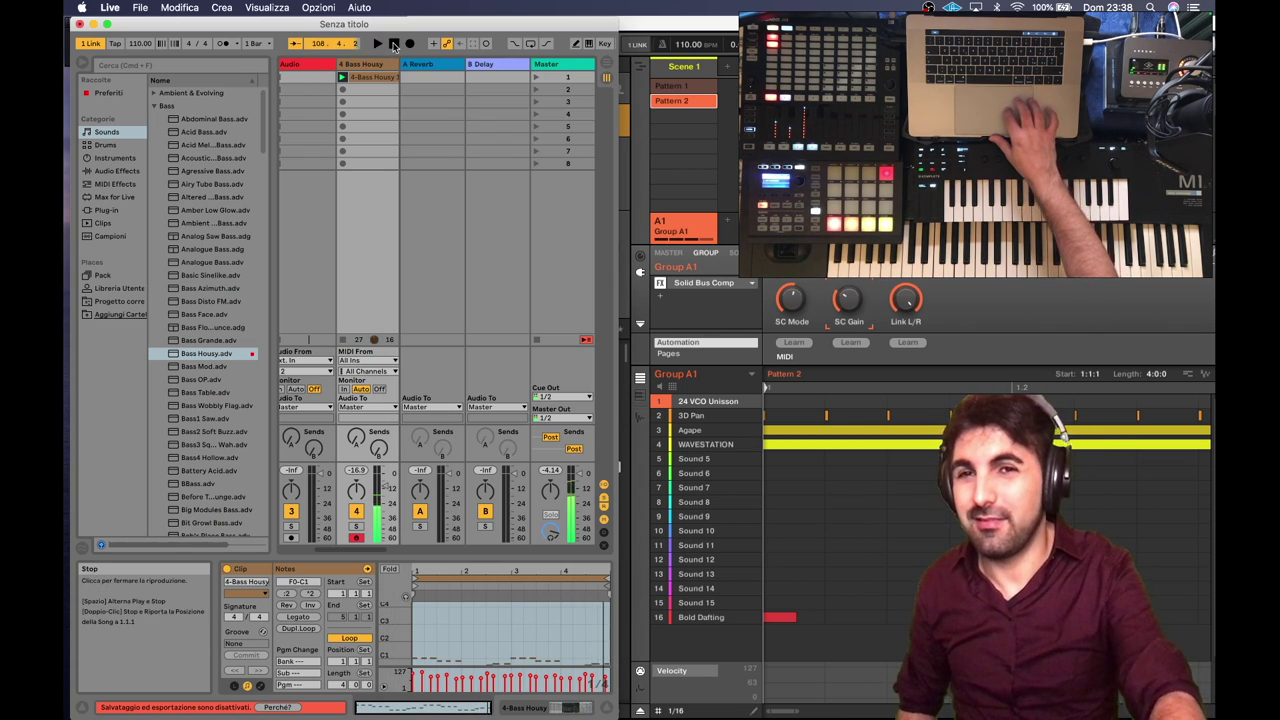
{"action": "left_click", "coordinate": [394, 47]}
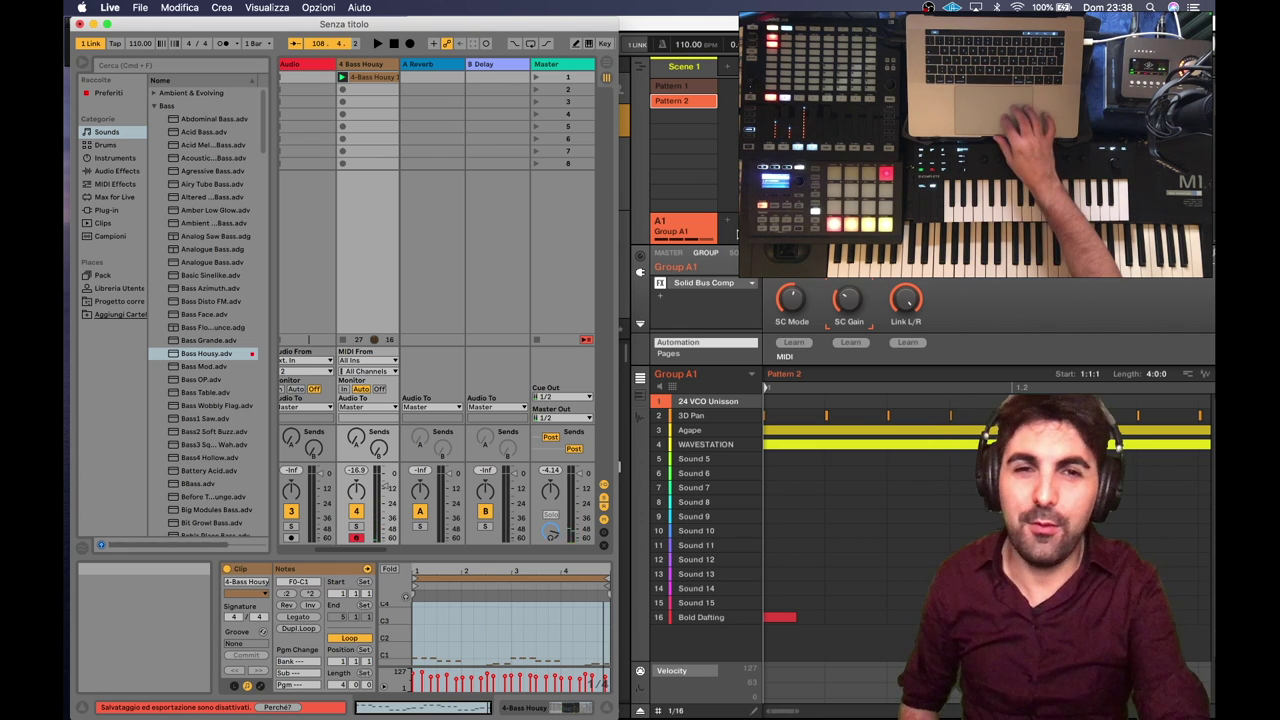
{"action": "left_click", "coordinate": [730, 227]}
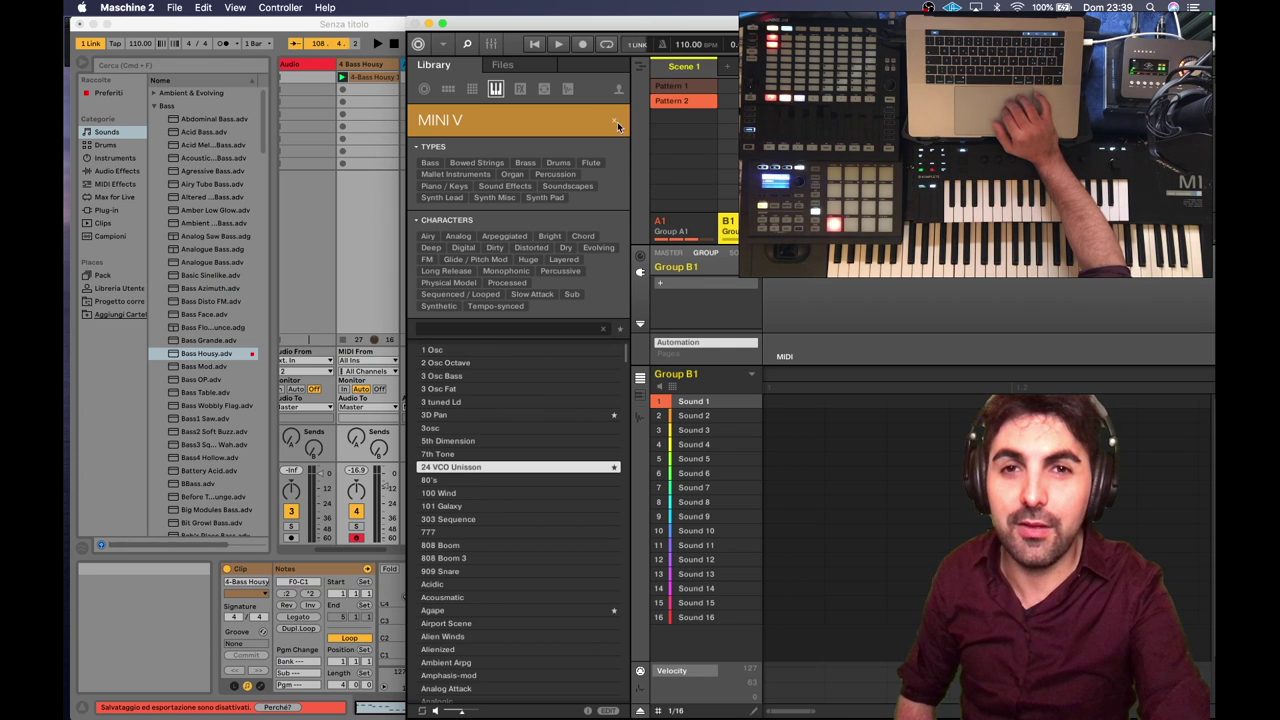
Browse the group kits of the Opaline Drift expansion and load Homecoming Kit into Group B1.
{"action": "left_click", "coordinate": [475, 89]}
{"action": "left_click", "coordinate": [449, 90]}
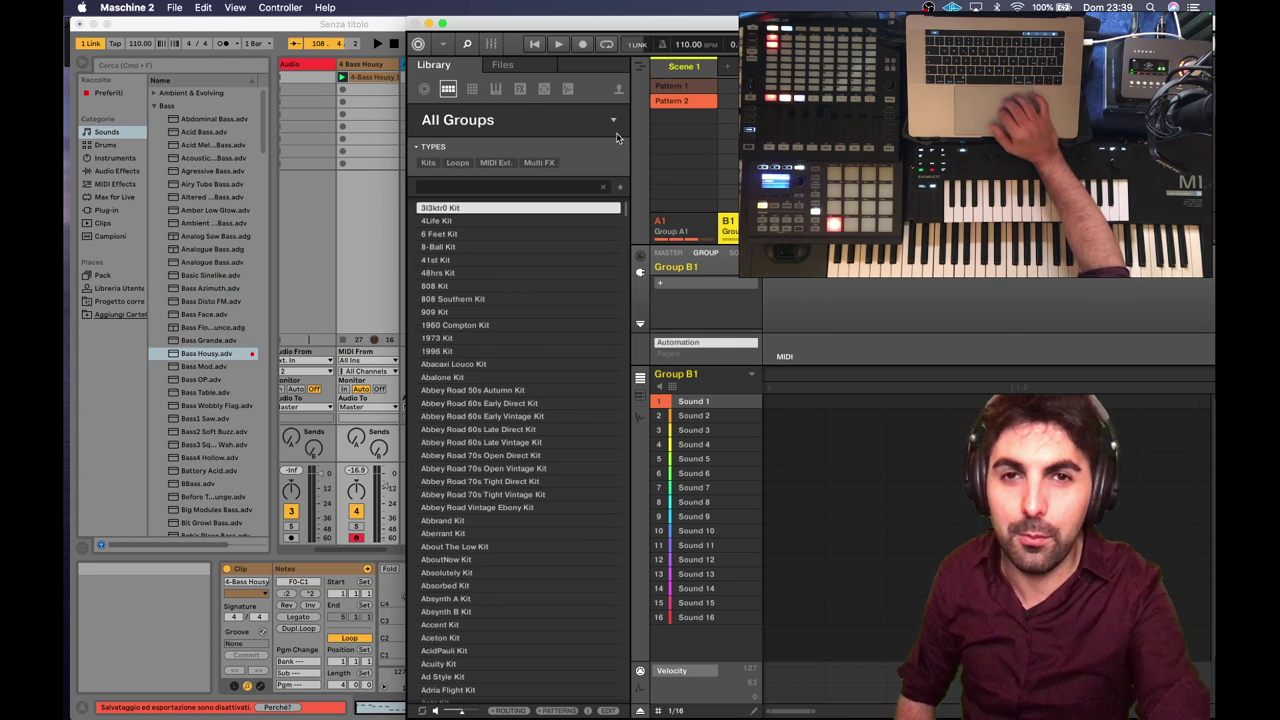
{"action": "left_click", "coordinate": [614, 121]}
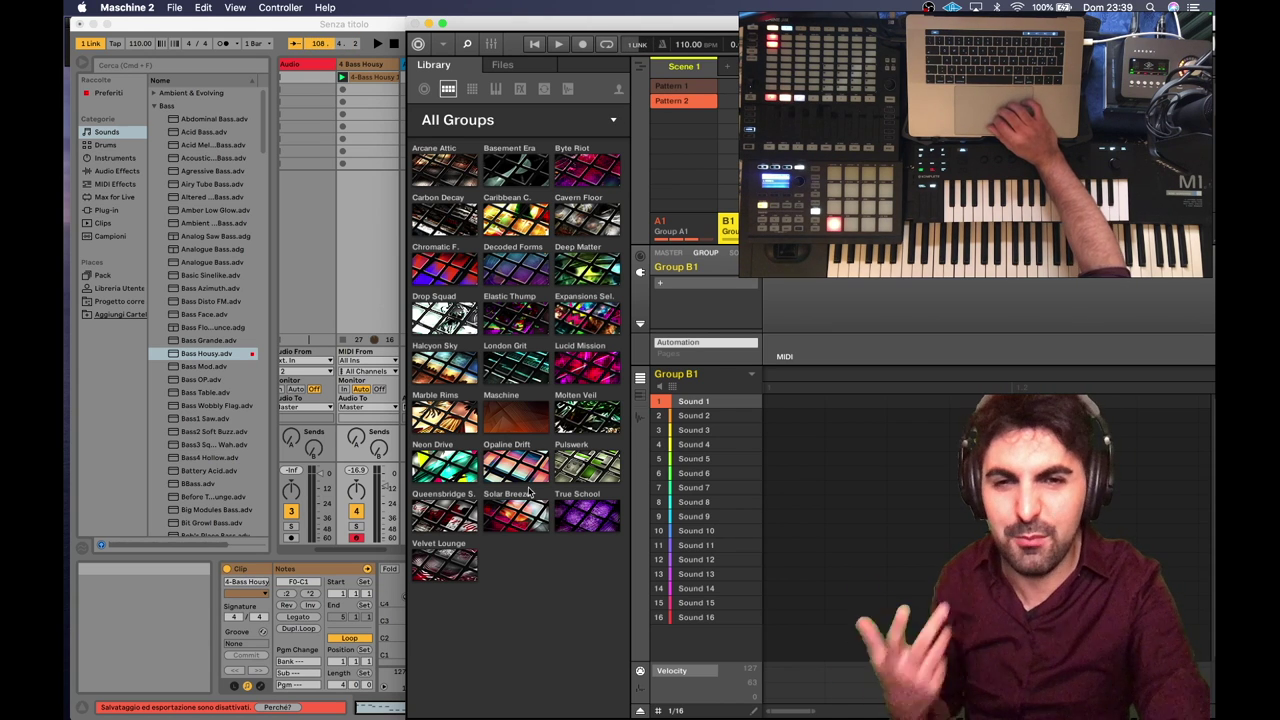
{"action": "left_click", "coordinate": [533, 444]}
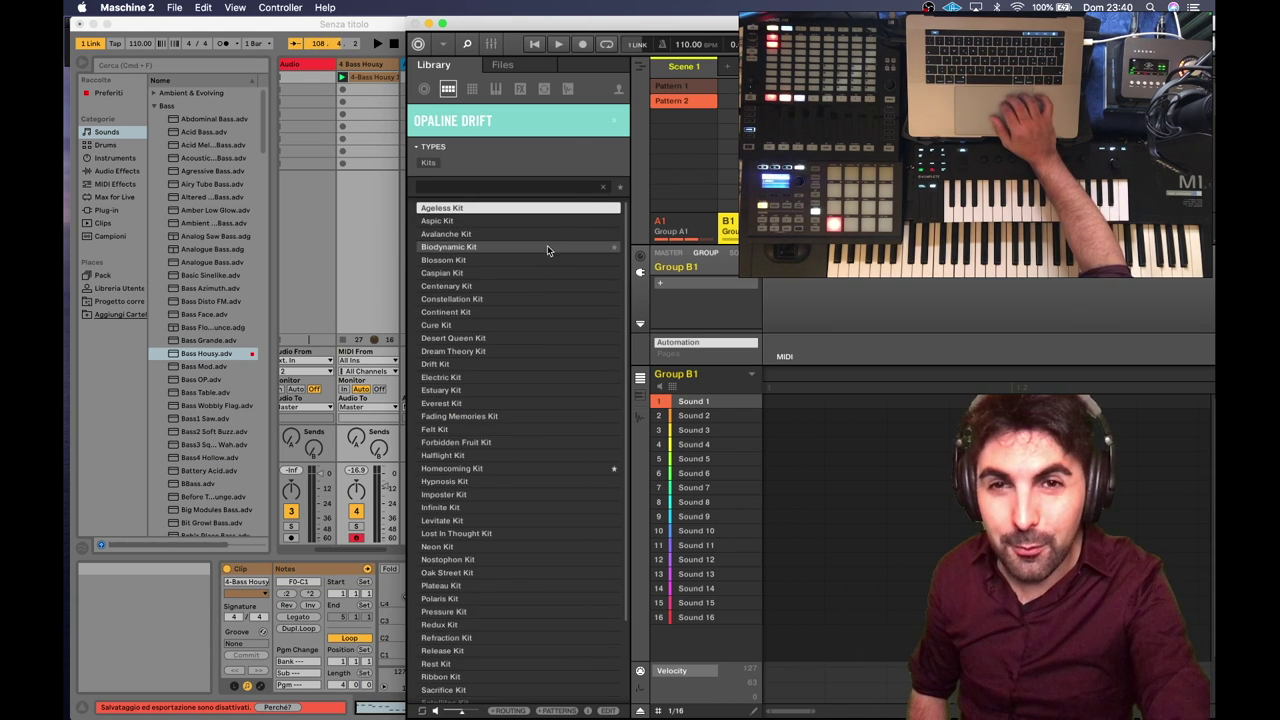
{"action": "left_click", "coordinate": [533, 221]}
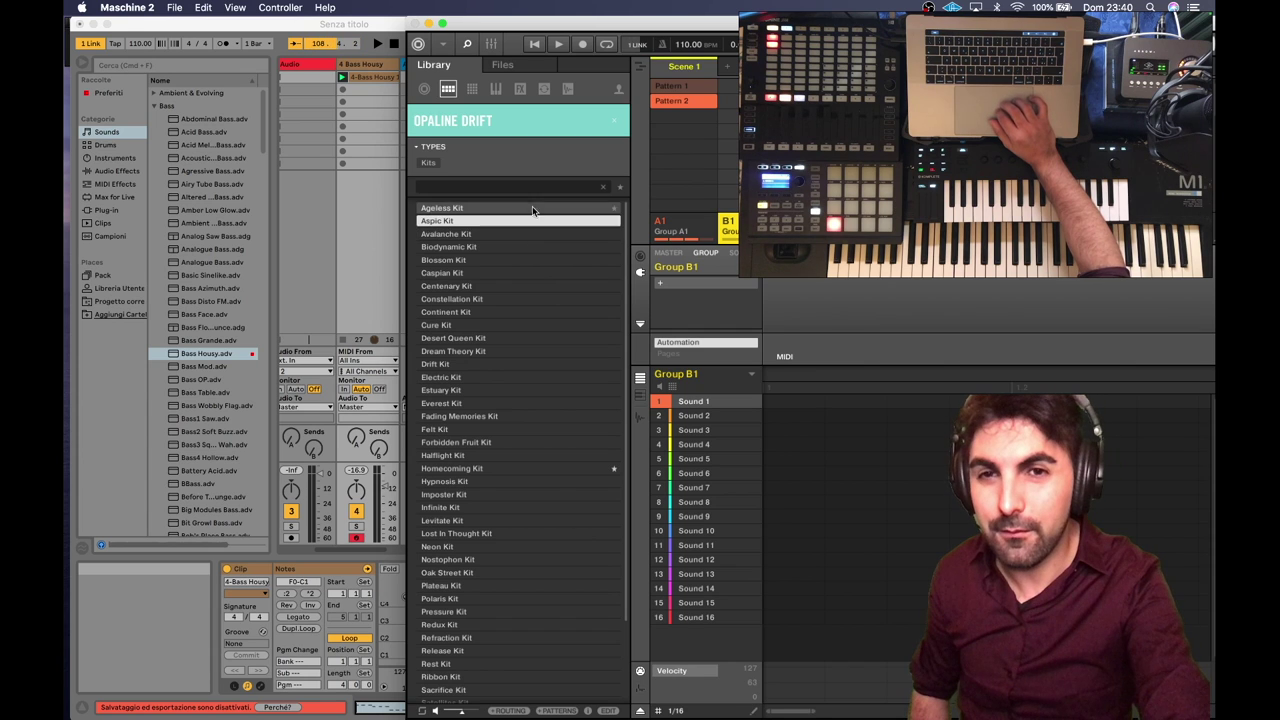
{"action": "left_click", "coordinate": [517, 259]}
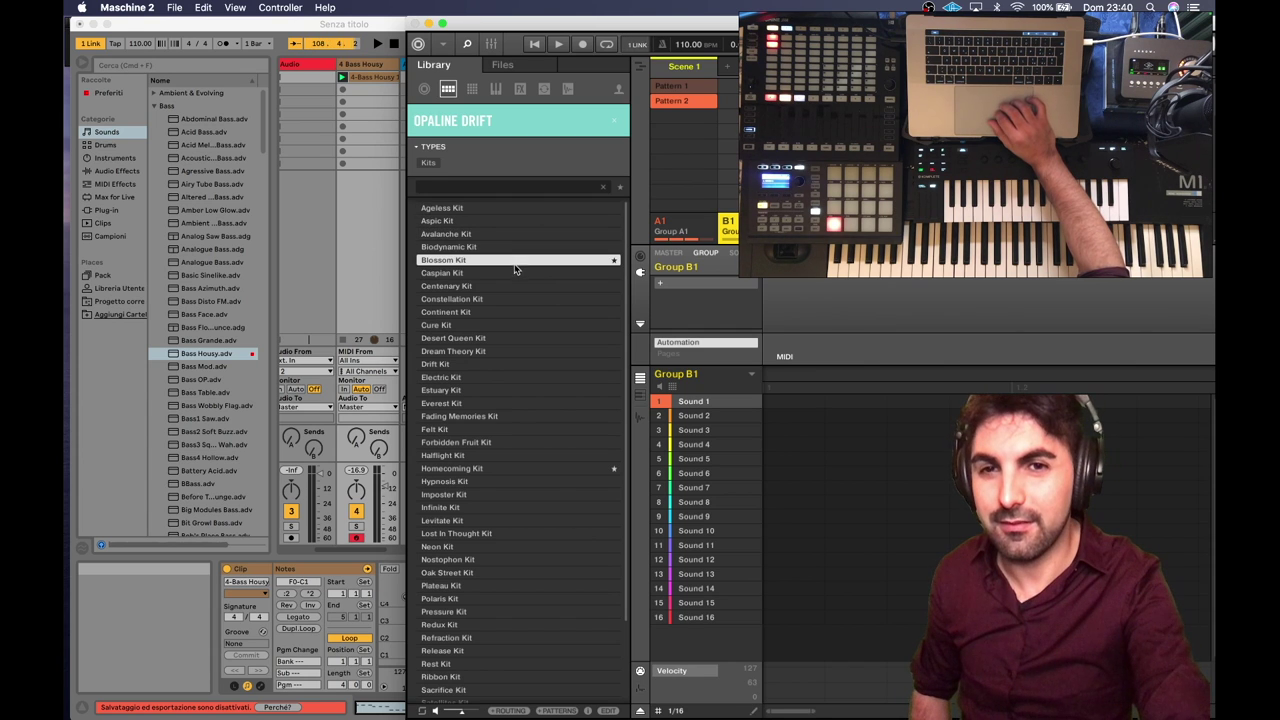
{"action": "left_click", "coordinate": [512, 272]}
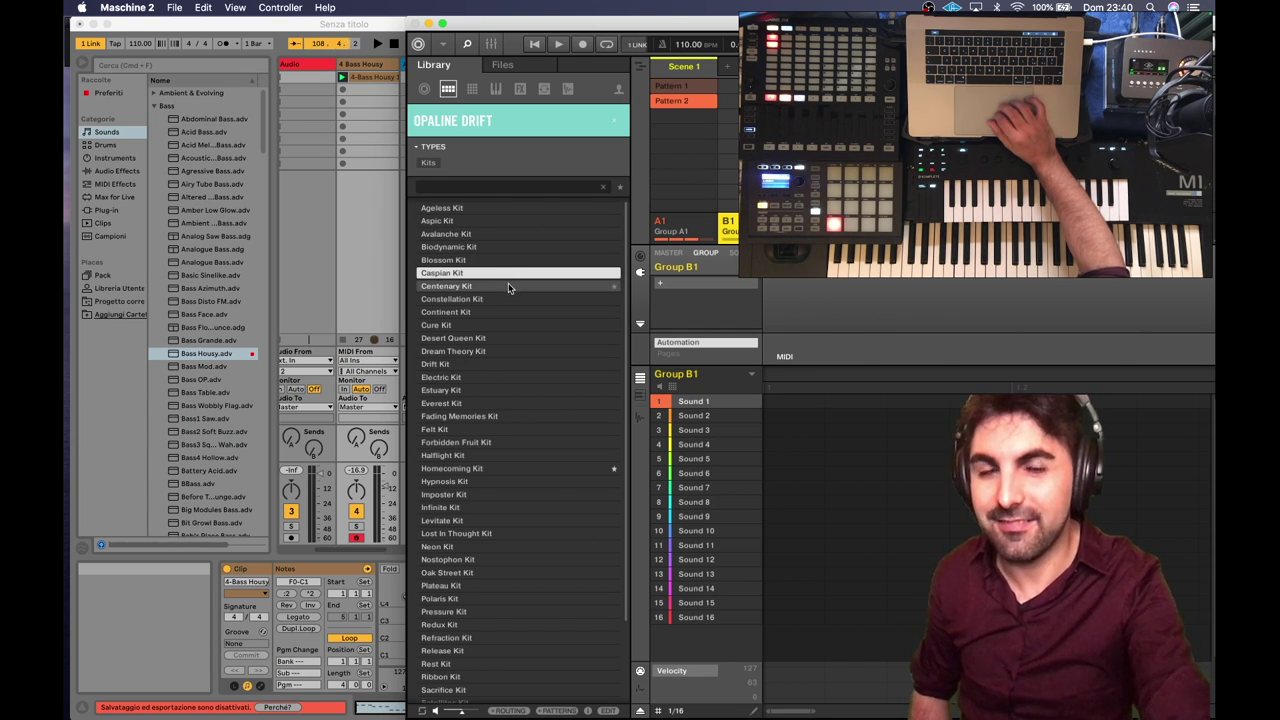
{"action": "left_click", "coordinate": [498, 339]}
{"action": "left_click", "coordinate": [499, 469]}
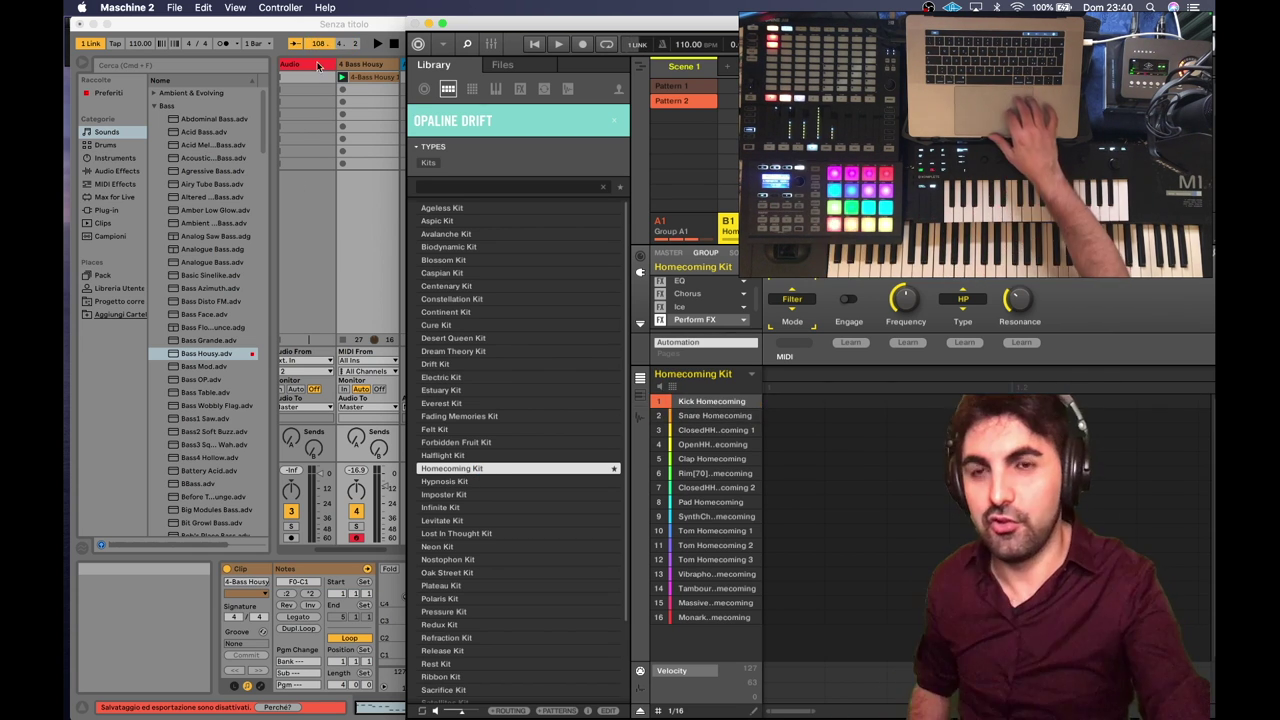
Start Live's playback, return to Maschine and delete the Massive Homecoming note from Pattern 1 of Homecoming Kit.
{"action": "left_click", "coordinate": [378, 43]}
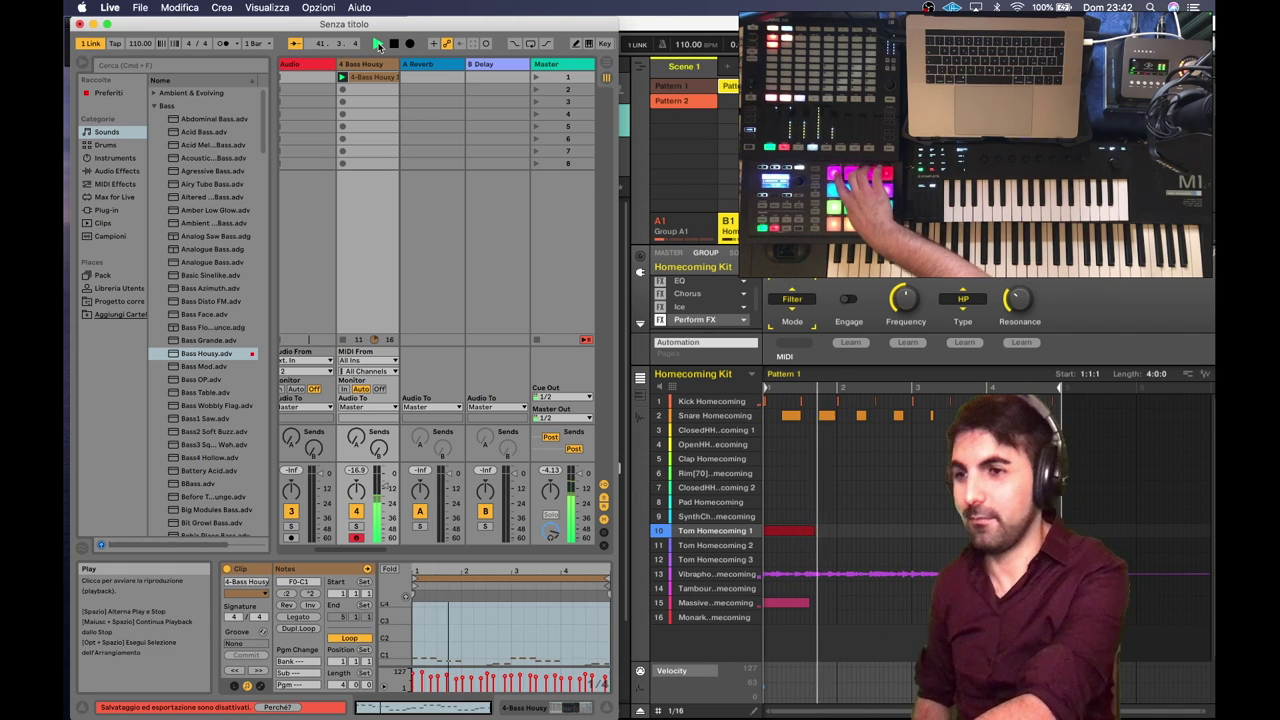
{"action": "left_click", "coordinate": [676, 553]}
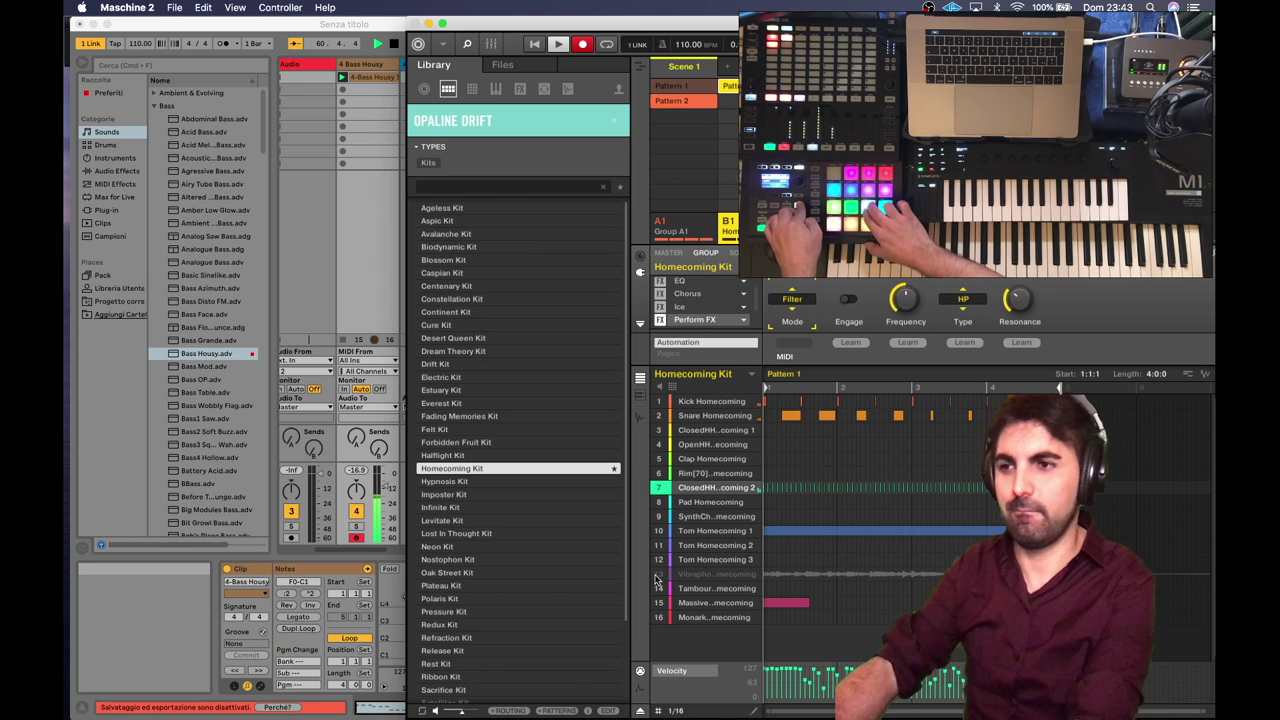
{"action": "double_click", "coordinate": [790, 602]}
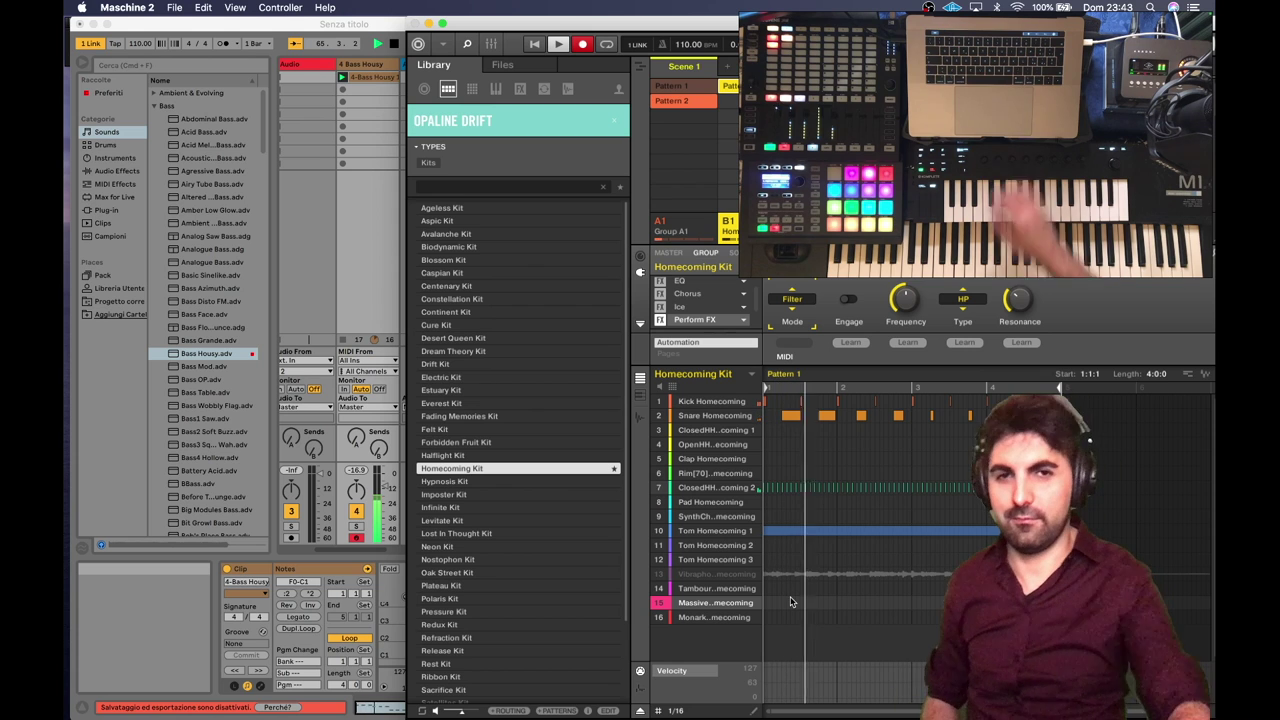
Add Native Instruments' Replika (VST) effect after Mini V3 on the 24 VCO Unisson sound in Group A1.
{"action": "left_click", "coordinate": [670, 225]}
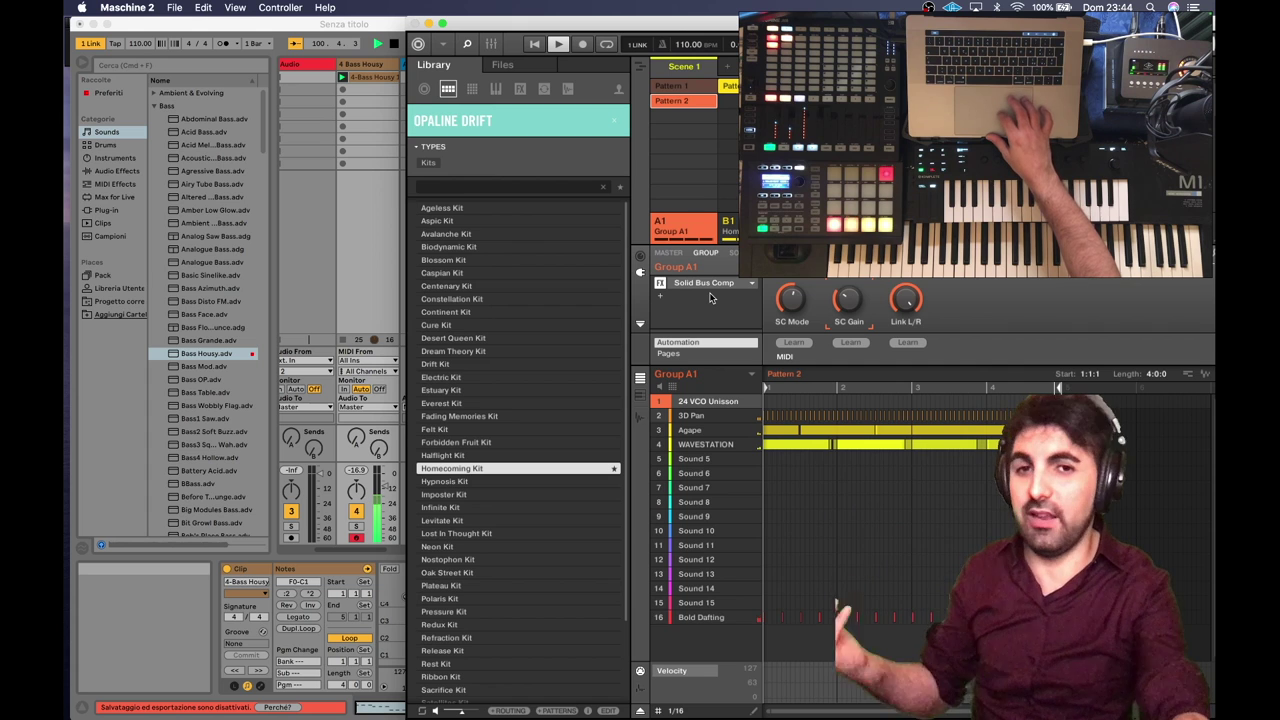
{"action": "left_click", "coordinate": [733, 253]}
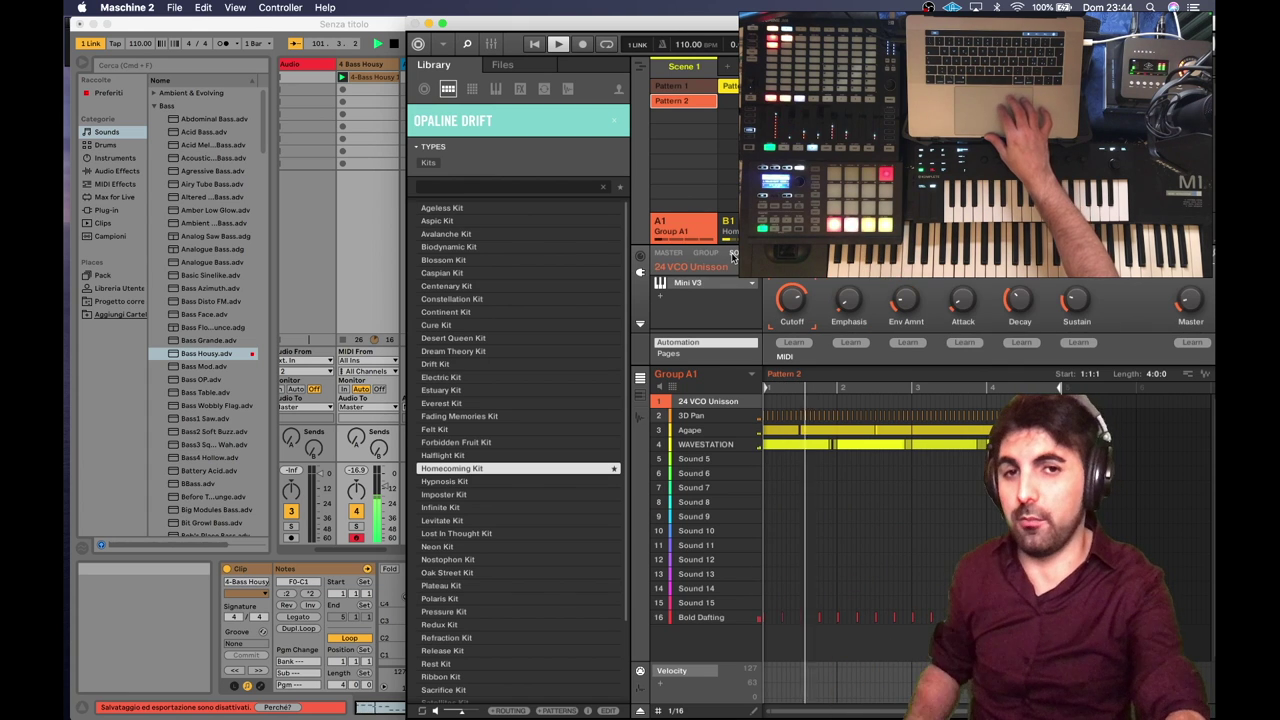
{"action": "left_click", "coordinate": [680, 296]}
{"action": "mouse_move", "coordinate": [724, 340]}
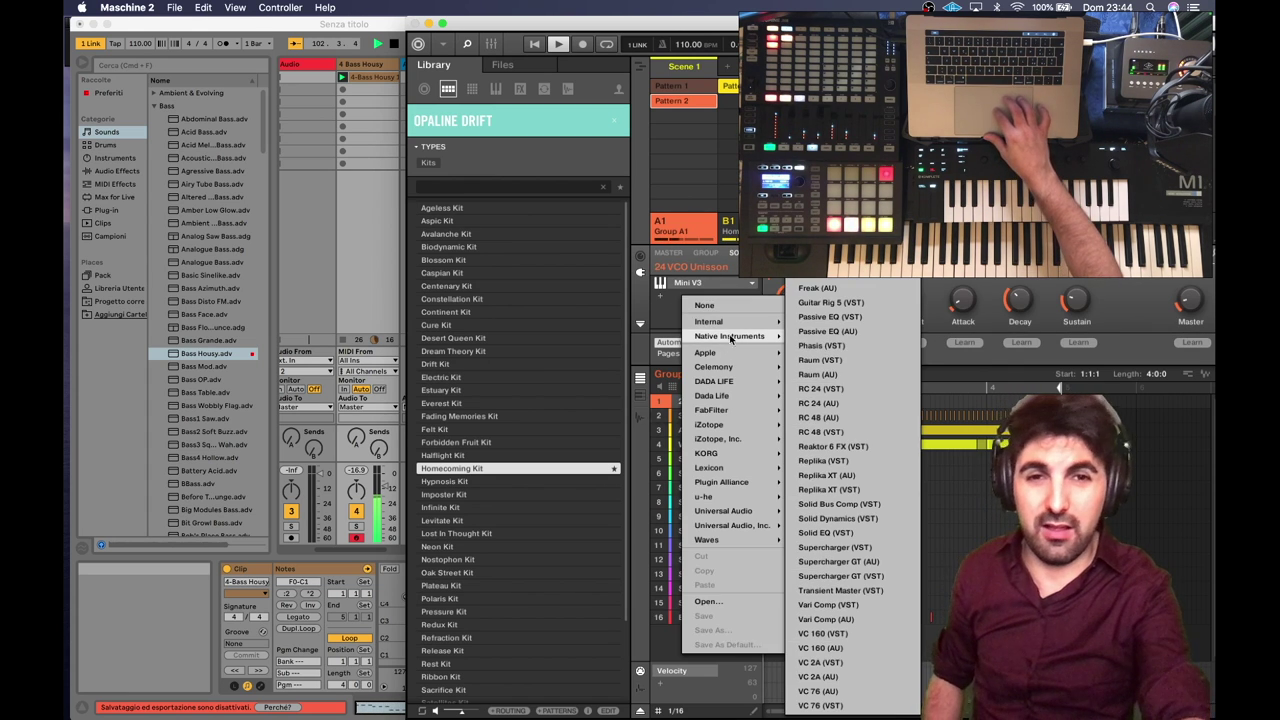
{"action": "left_click", "coordinate": [849, 461]}
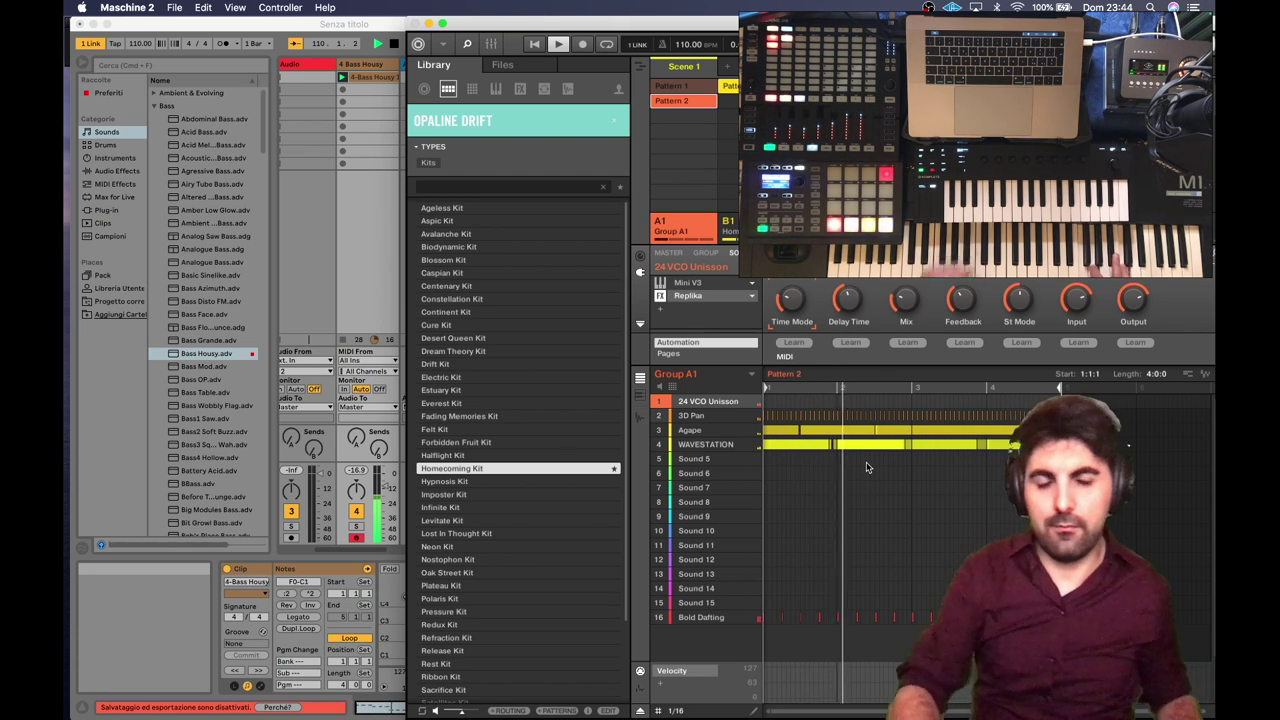
Add Waves' OneKnob Pumper (s) (AU) effect after Replika on the 24 VCO Unisson sound.
{"action": "left_click", "coordinate": [687, 312]}
{"action": "mouse_move", "coordinate": [736, 441]}
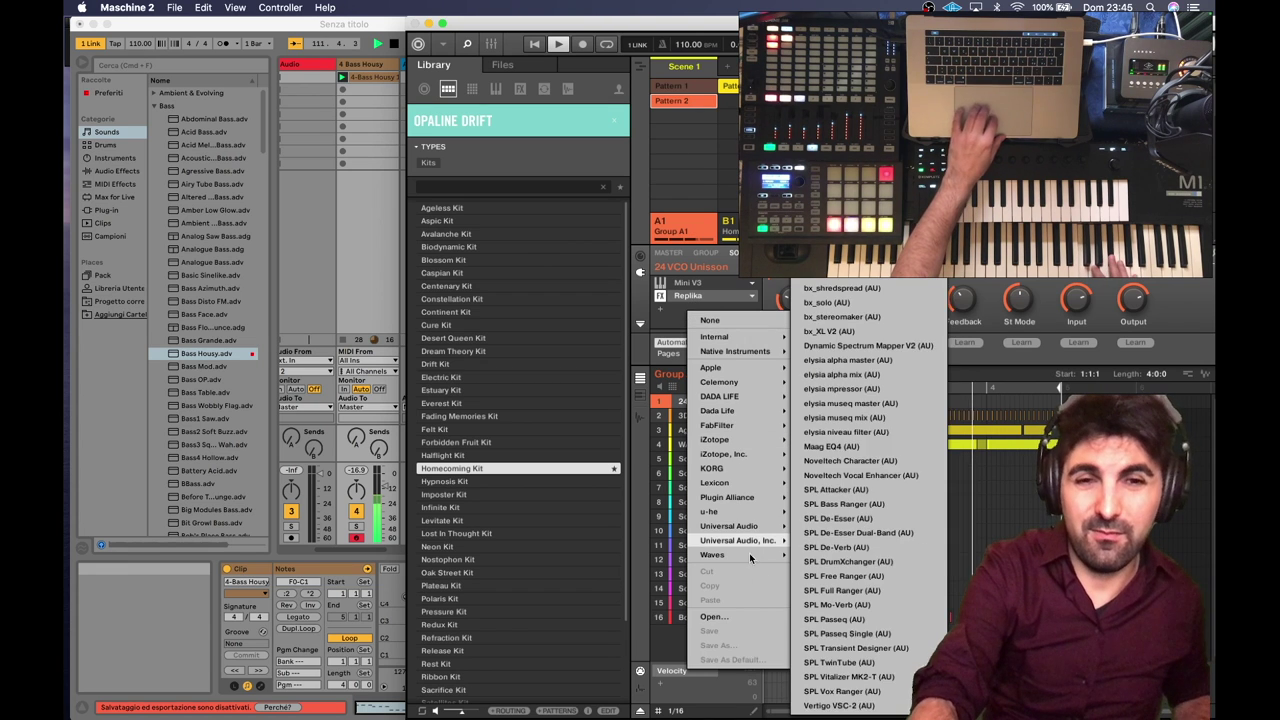
{"action": "mouse_move", "coordinate": [747, 554]}
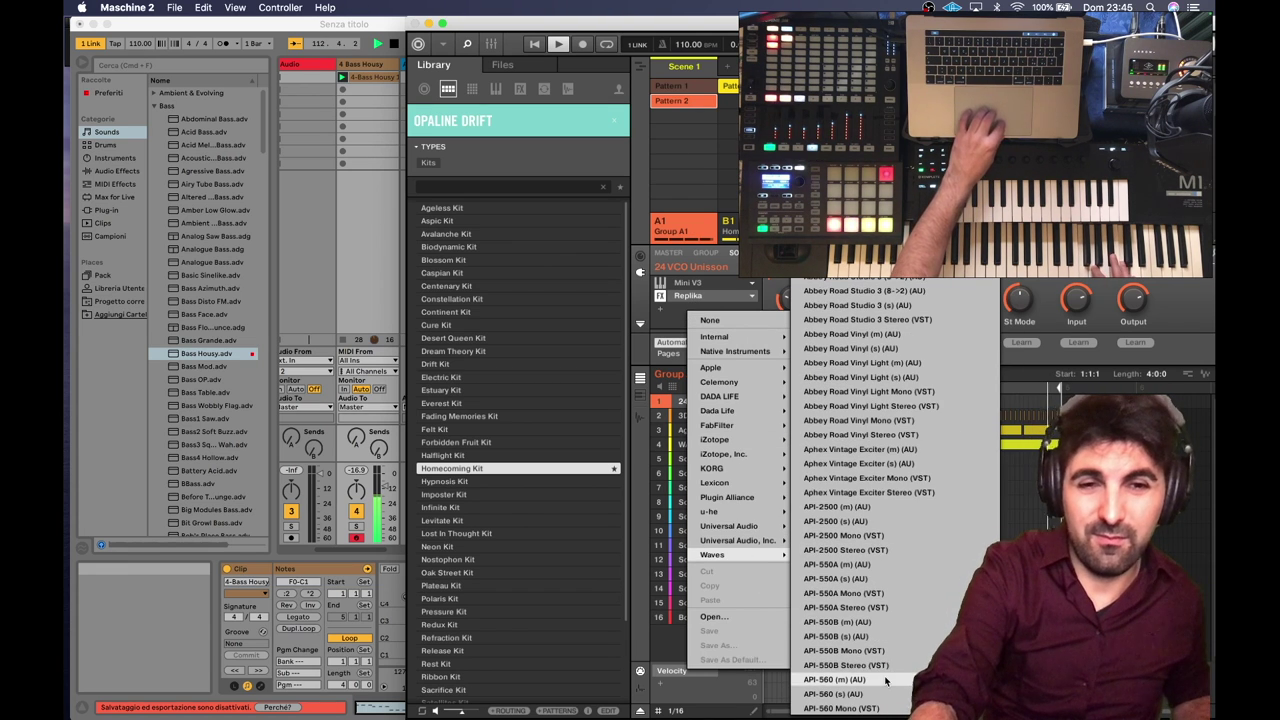
{"action": "scroll", "coordinate": [879, 568], "scroll_direction": "down", "scroll_amount": 10}
{"action": "scroll", "coordinate": [879, 568], "scroll_direction": "down", "scroll_amount": 10}
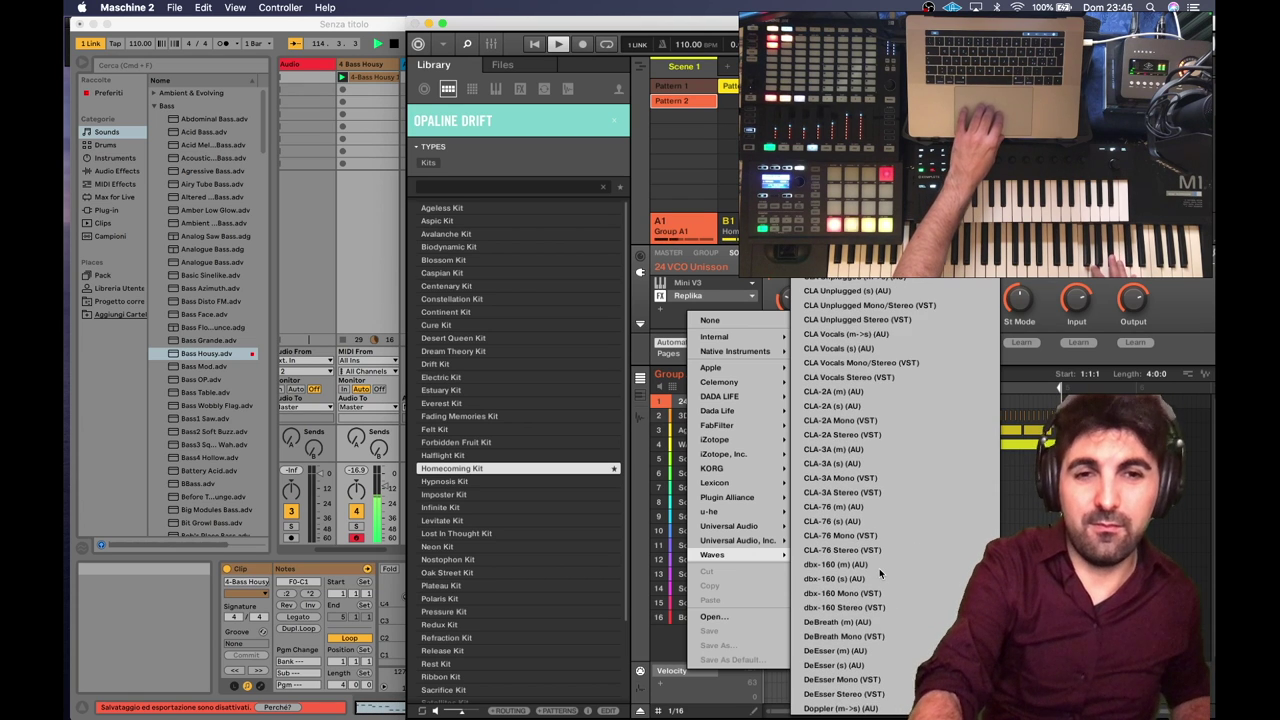
{"action": "scroll", "coordinate": [879, 568], "scroll_direction": "down", "scroll_amount": 8}
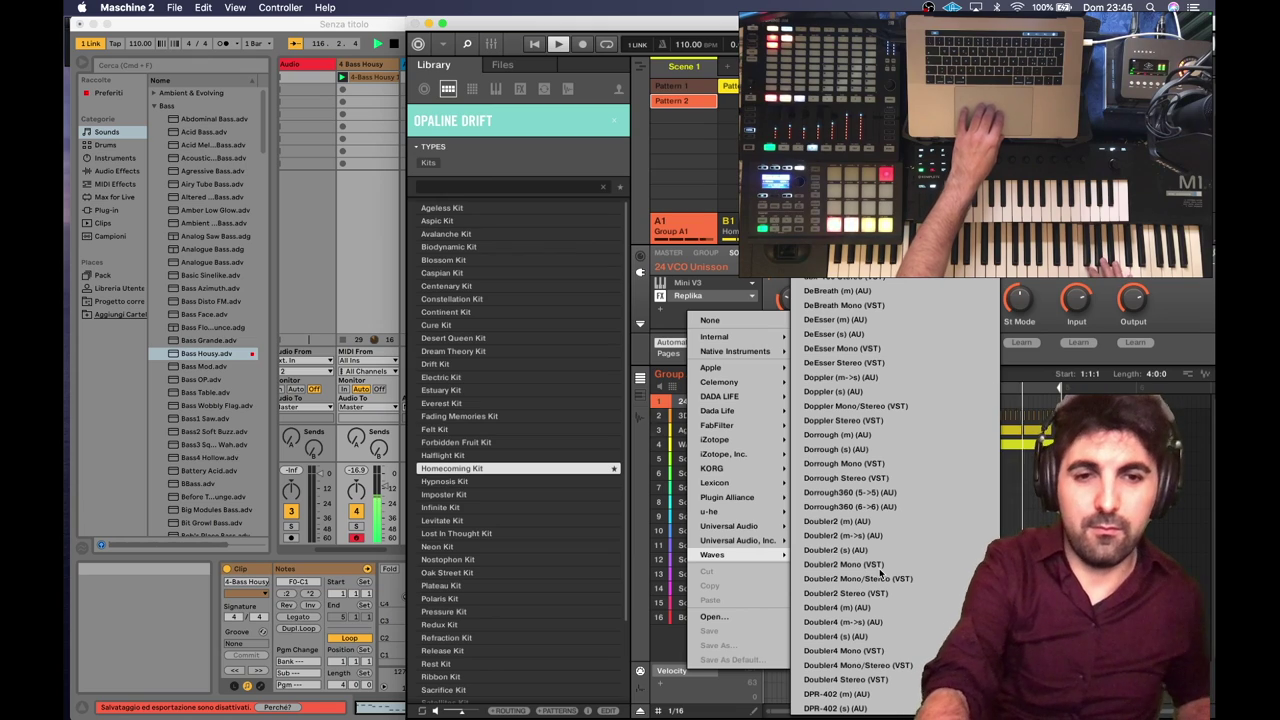
{"action": "scroll", "coordinate": [879, 571], "scroll_direction": "down", "scroll_amount": 15}
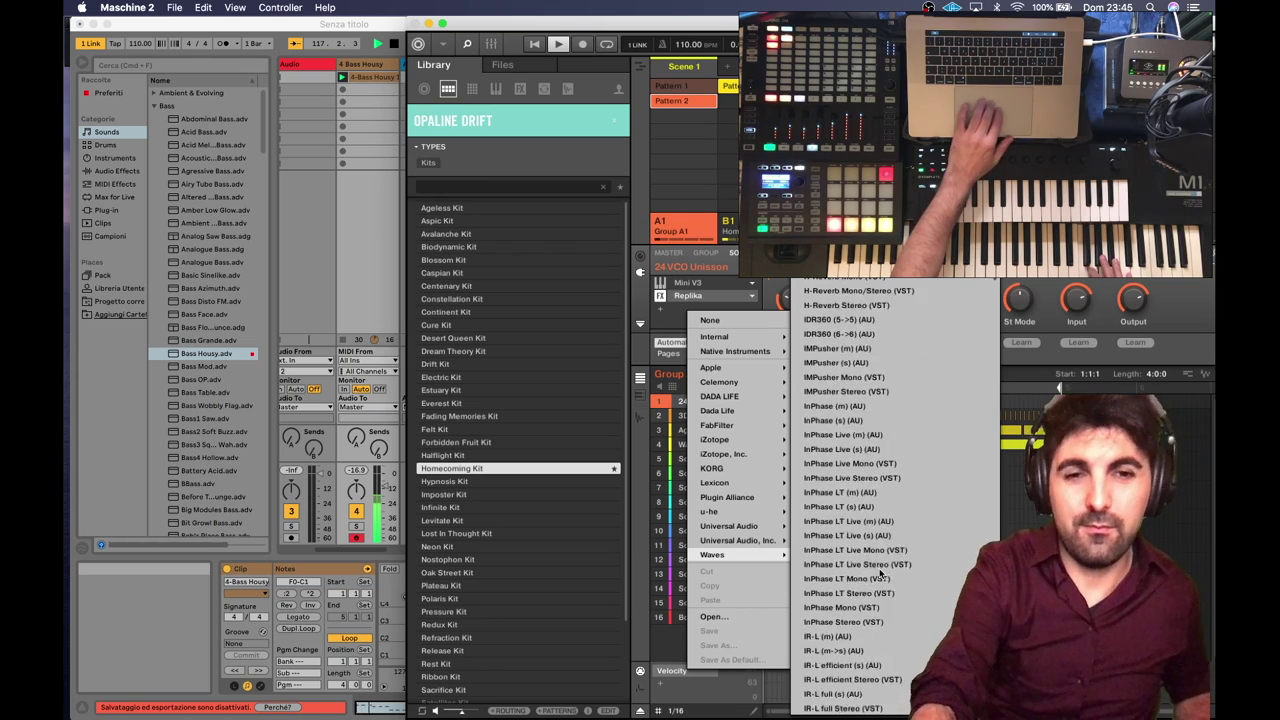
{"action": "scroll", "coordinate": [879, 568], "scroll_direction": "down", "scroll_amount": 15}
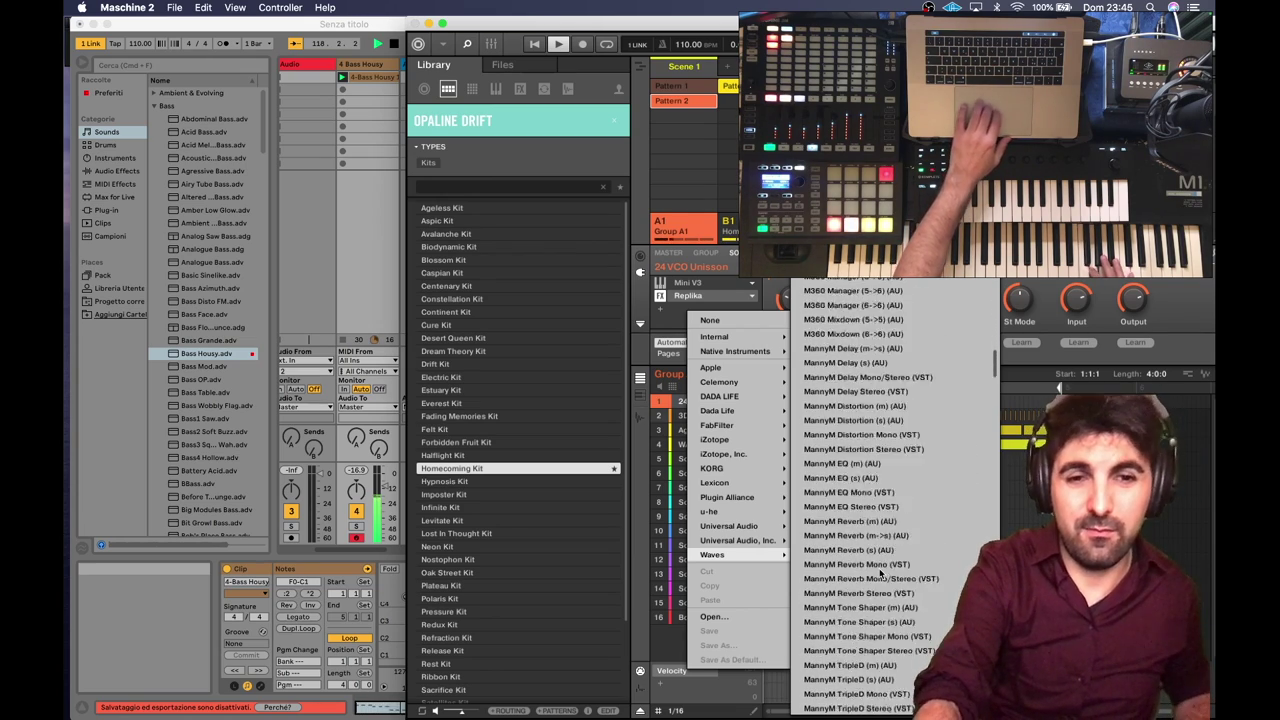
{"action": "scroll", "coordinate": [879, 571], "scroll_direction": "down", "scroll_amount": 5}
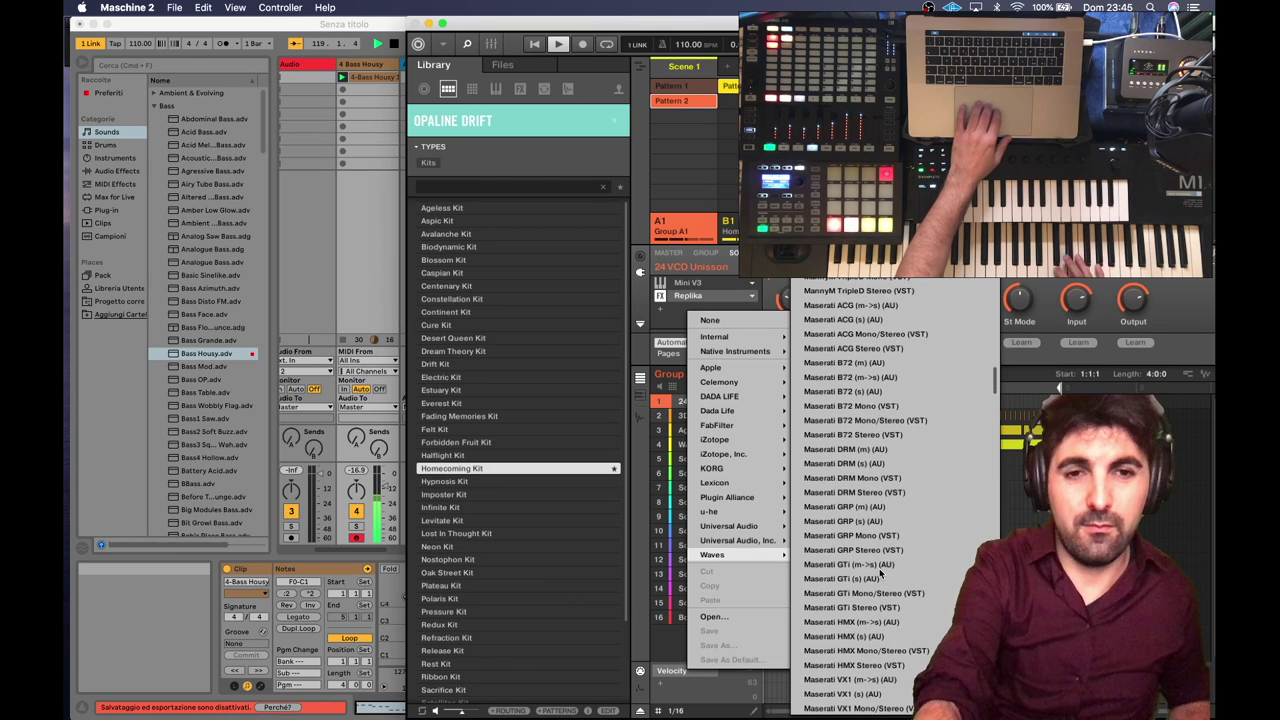
{"action": "scroll", "coordinate": [879, 571], "scroll_direction": "down", "scroll_amount": 15}
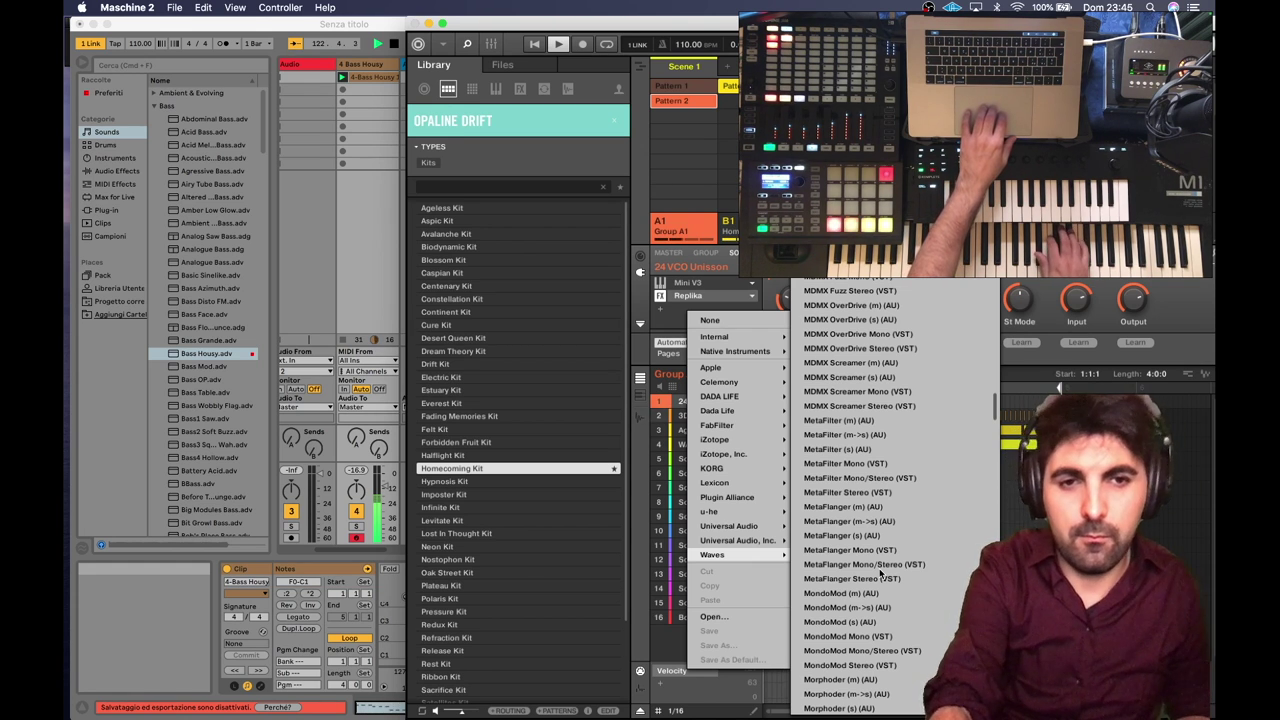
{"action": "scroll", "coordinate": [879, 573], "scroll_direction": "down", "scroll_amount": 15}
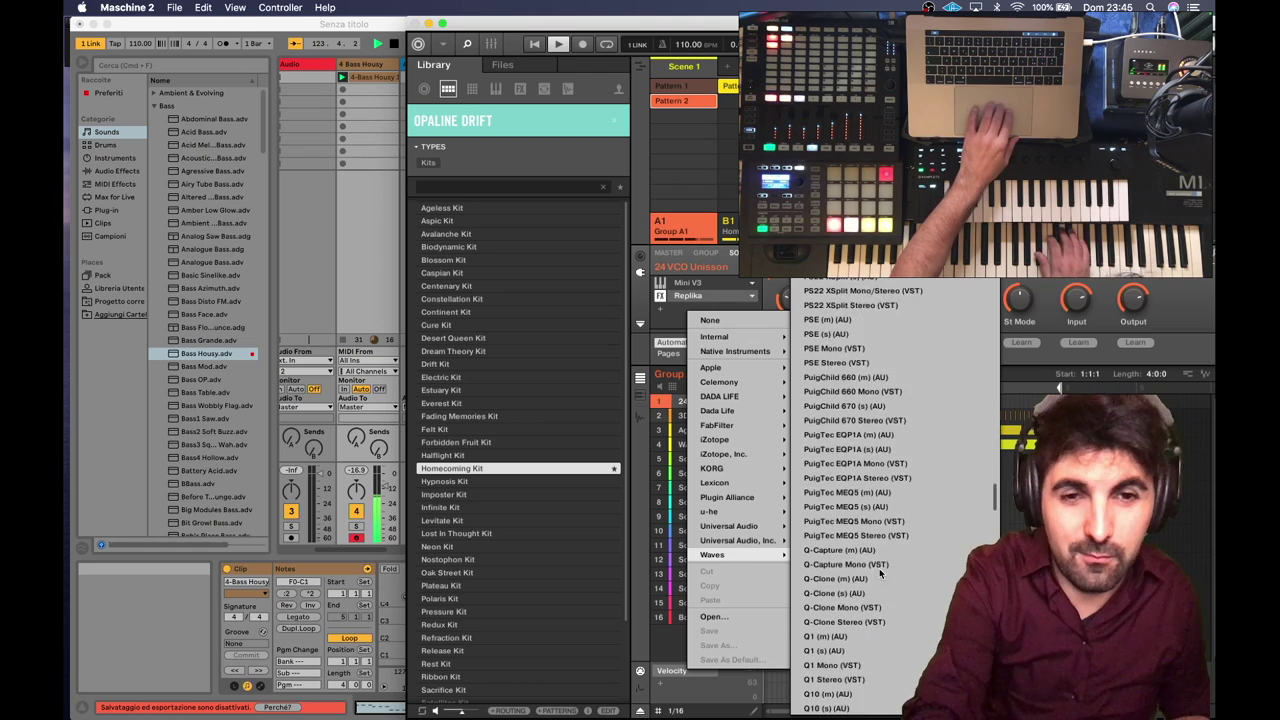
{"action": "scroll", "coordinate": [879, 573], "scroll_direction": "up", "scroll_amount": 6}
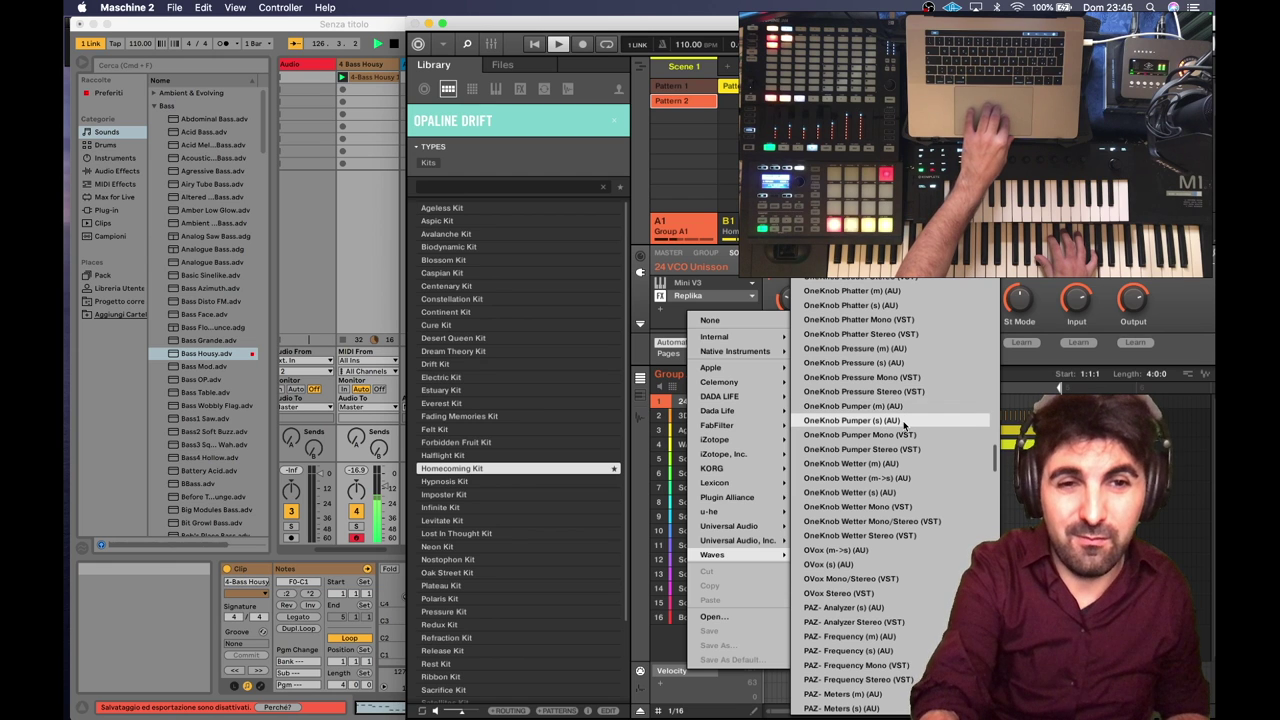
{"action": "left_click", "coordinate": [905, 425]}
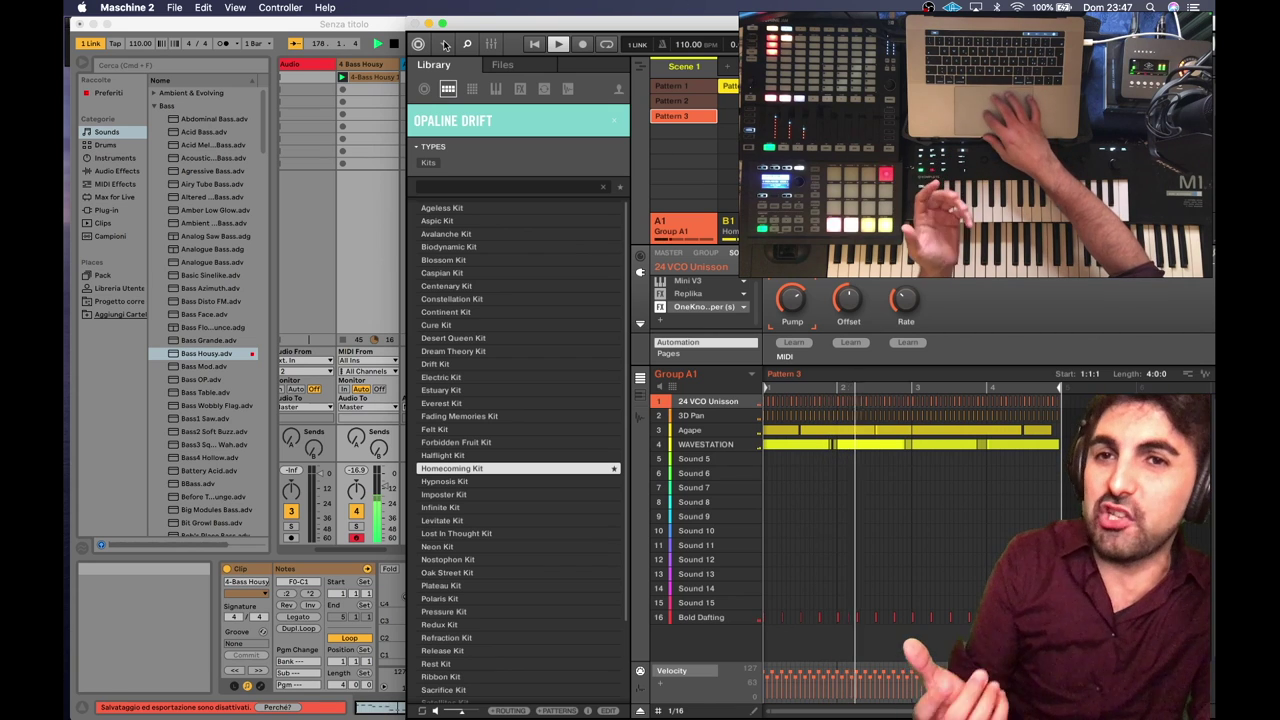
Switch to Ableton Live and restart its playback from the beginning.
{"action": "left_click", "coordinate": [393, 45]}
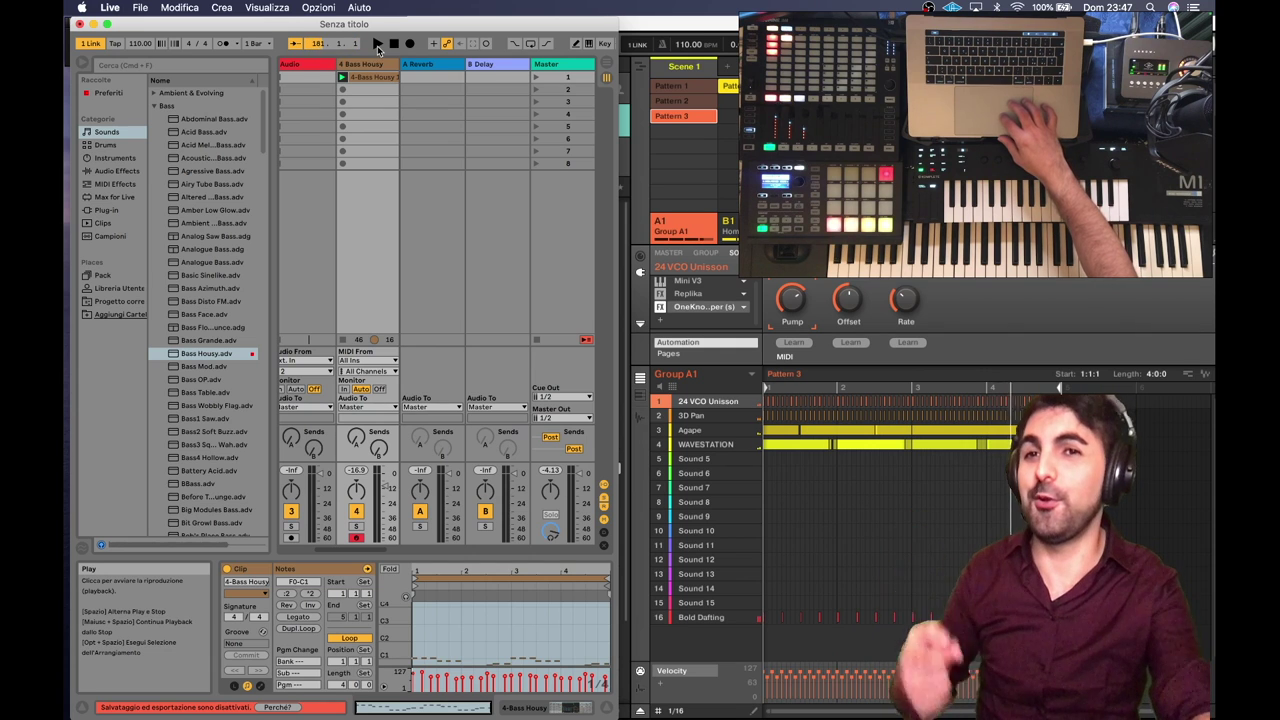
{"action": "left_click", "coordinate": [377, 45]}
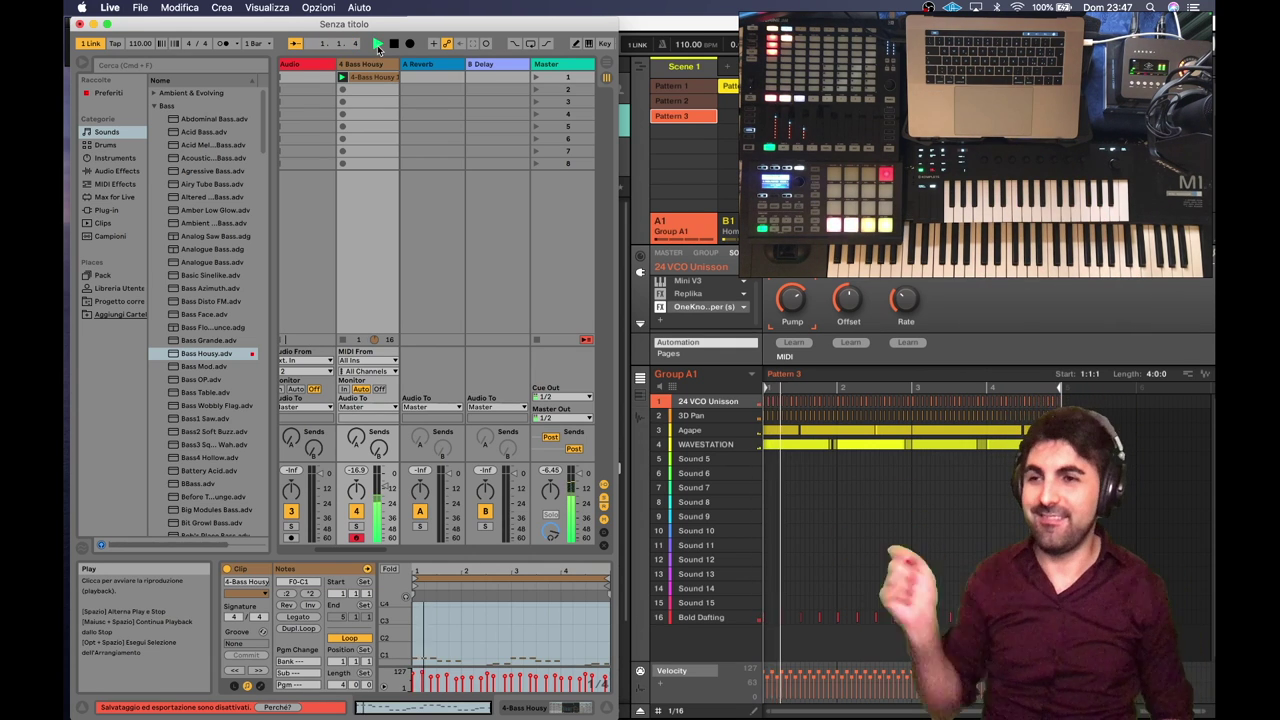
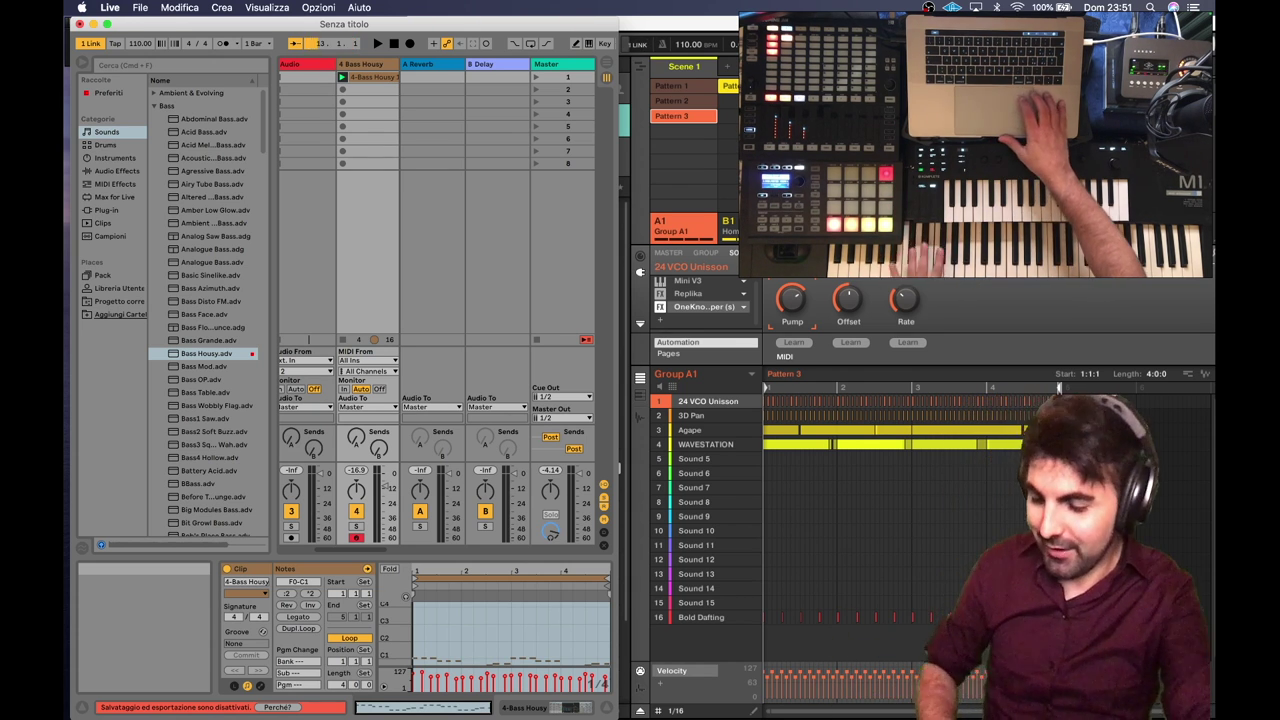
In Maschine, set the MIDI input source of the 24 VCO Unisson sound to USB MIDI Interface.
{"action": "left_click", "coordinate": [728, 257]}
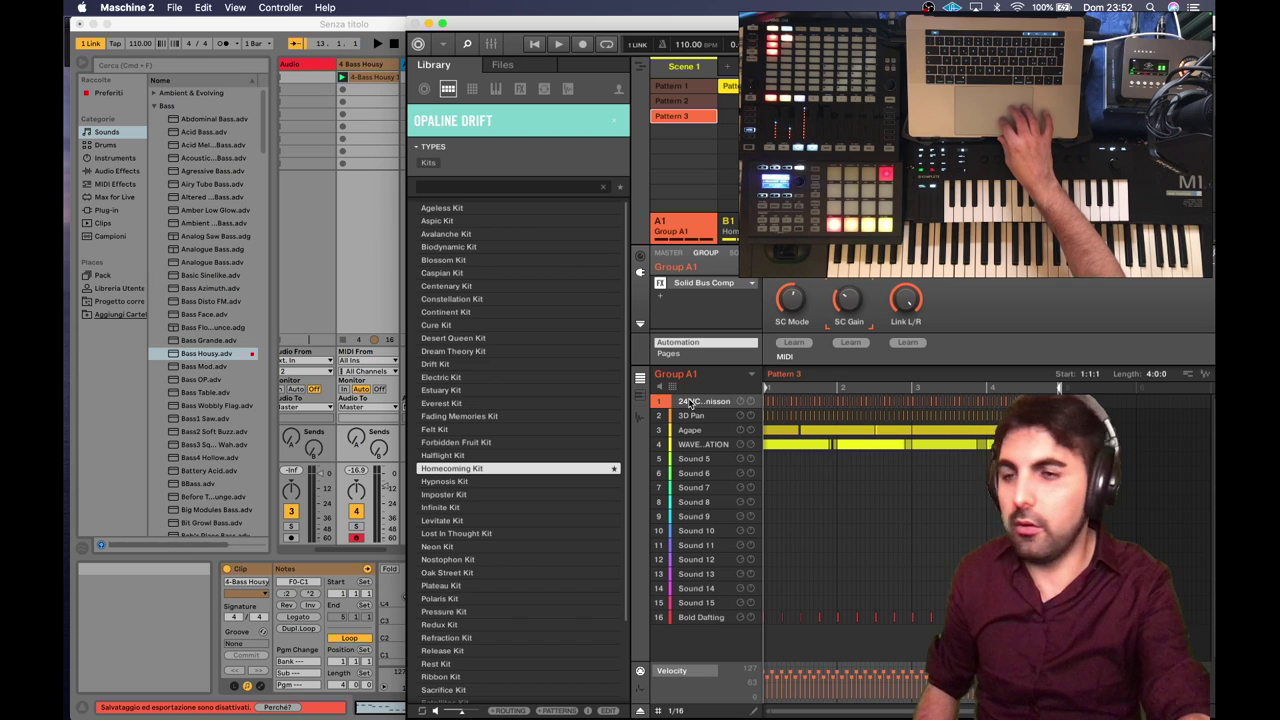
{"action": "left_click", "coordinate": [640, 258]}
{"action": "left_click", "coordinate": [678, 293]}
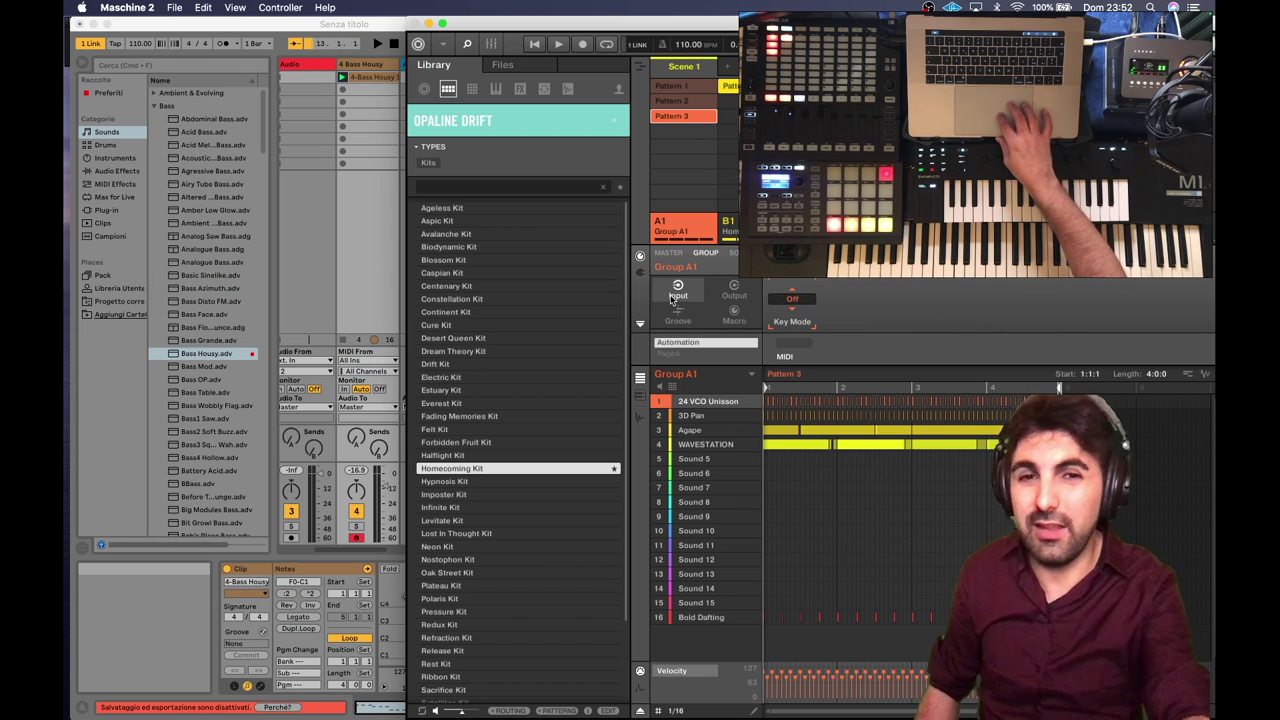
{"action": "left_click", "coordinate": [733, 252]}
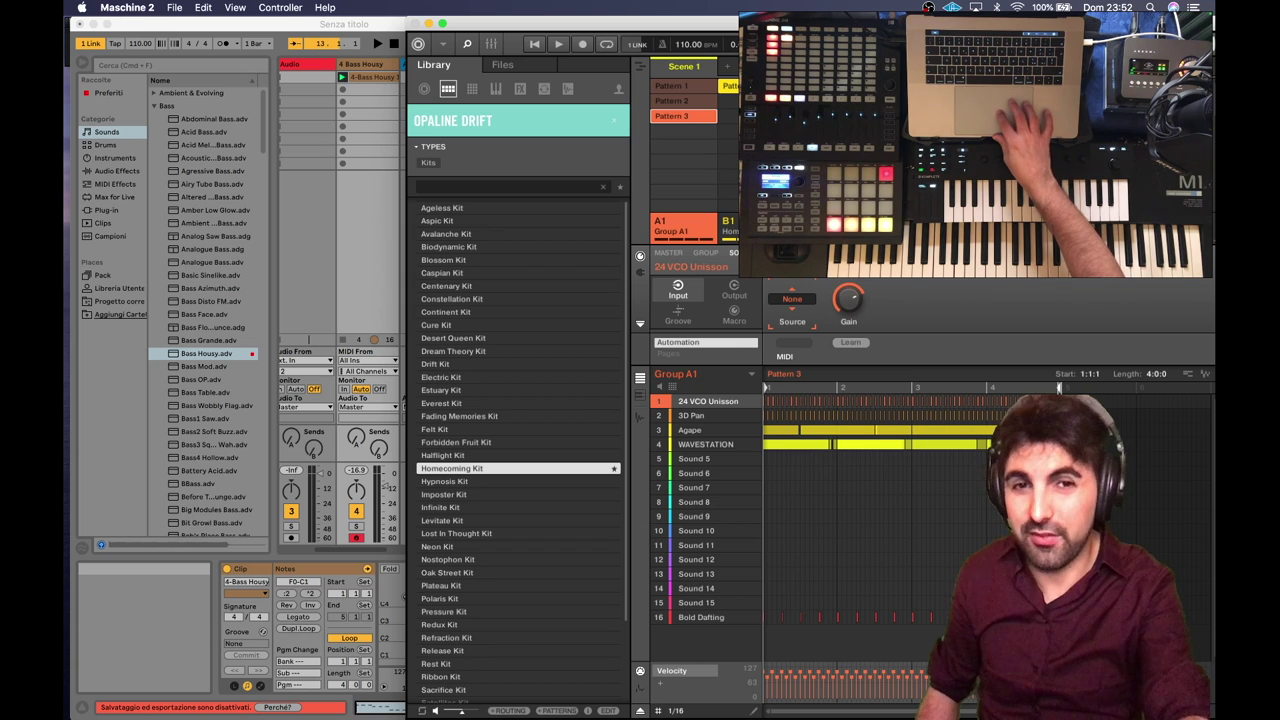
{"action": "left_click", "coordinate": [784, 352]}
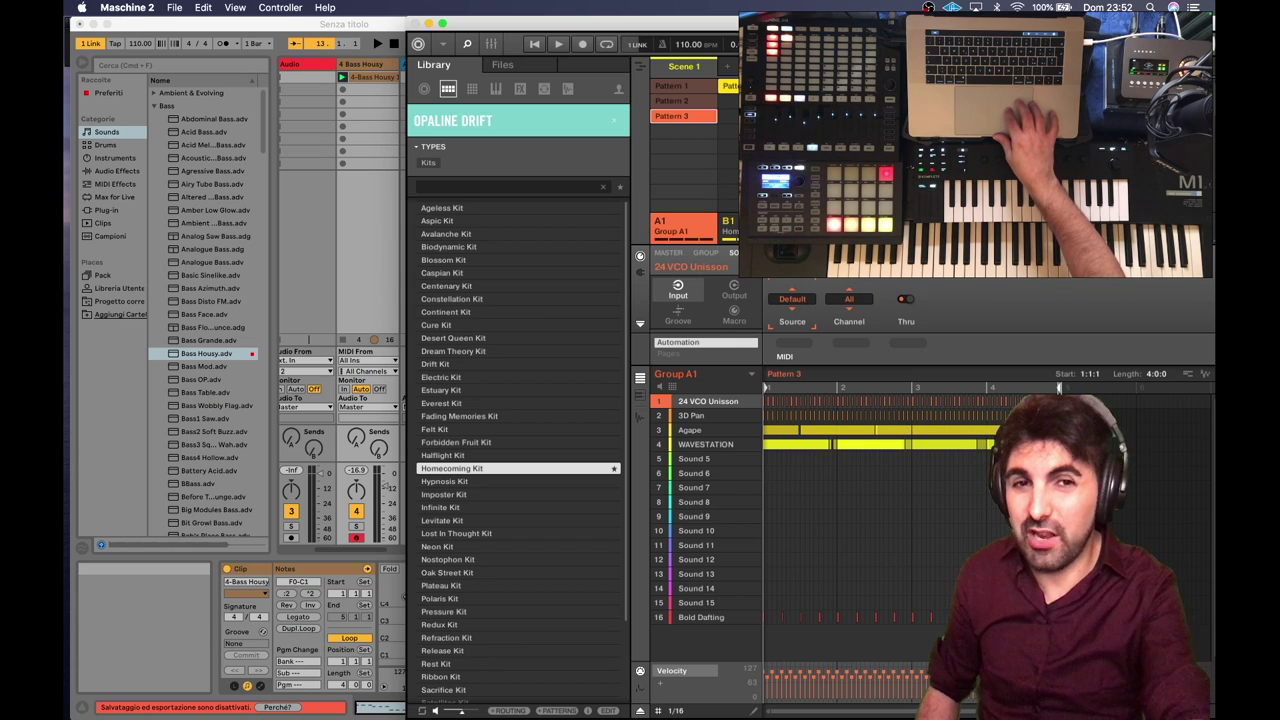
{"action": "left_click", "coordinate": [792, 298]}
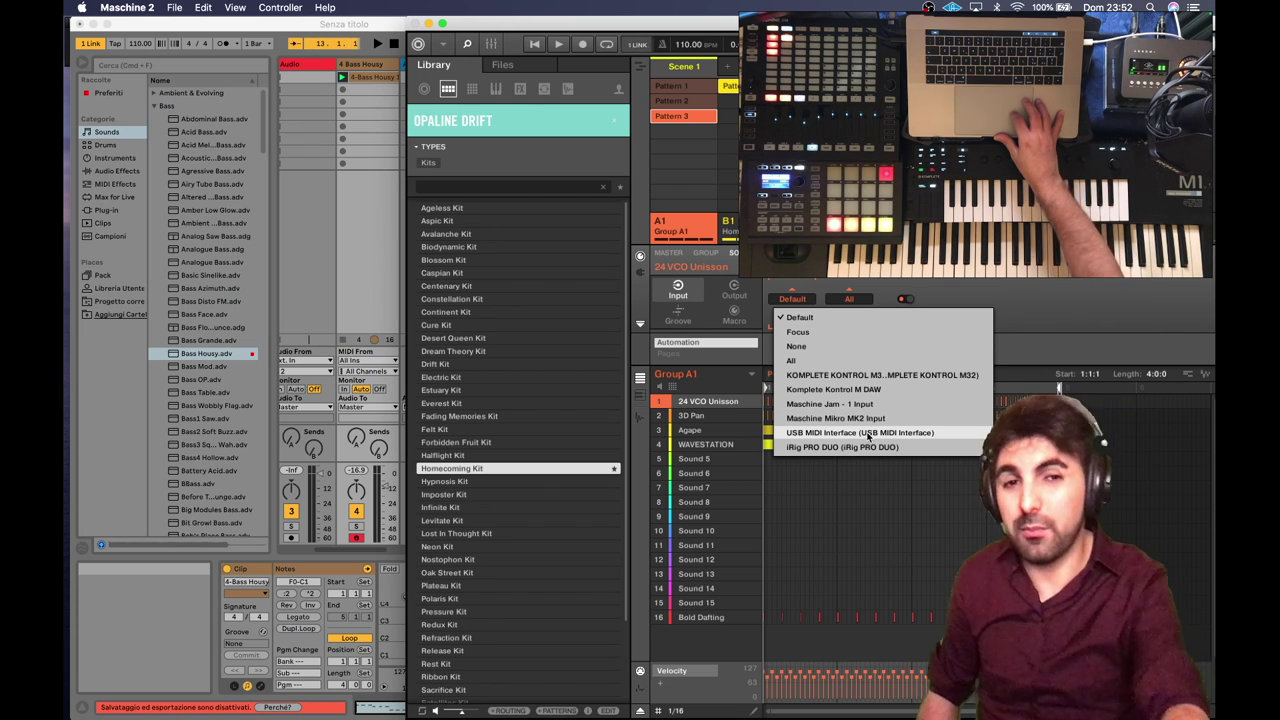
{"action": "left_click", "coordinate": [868, 433]}
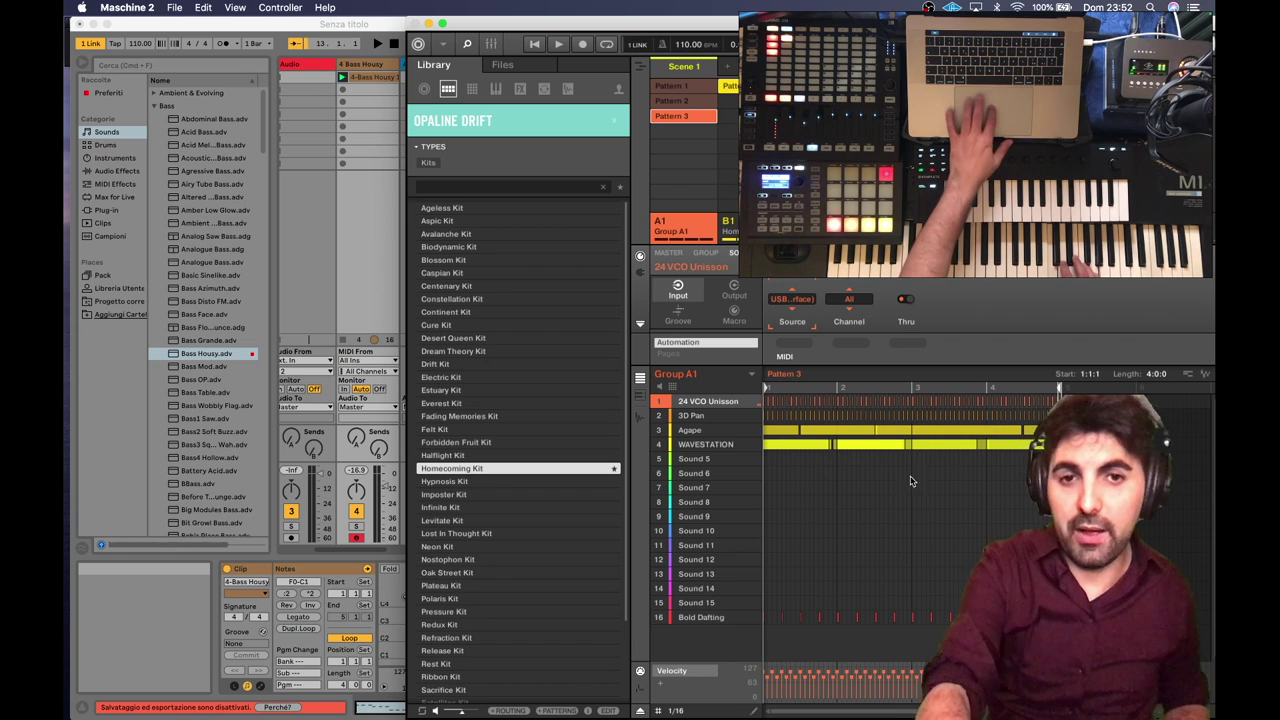
Set the MIDI input channel of the WAVESTATION sound in Group A1 to 2.
{"action": "left_click", "coordinate": [709, 446]}
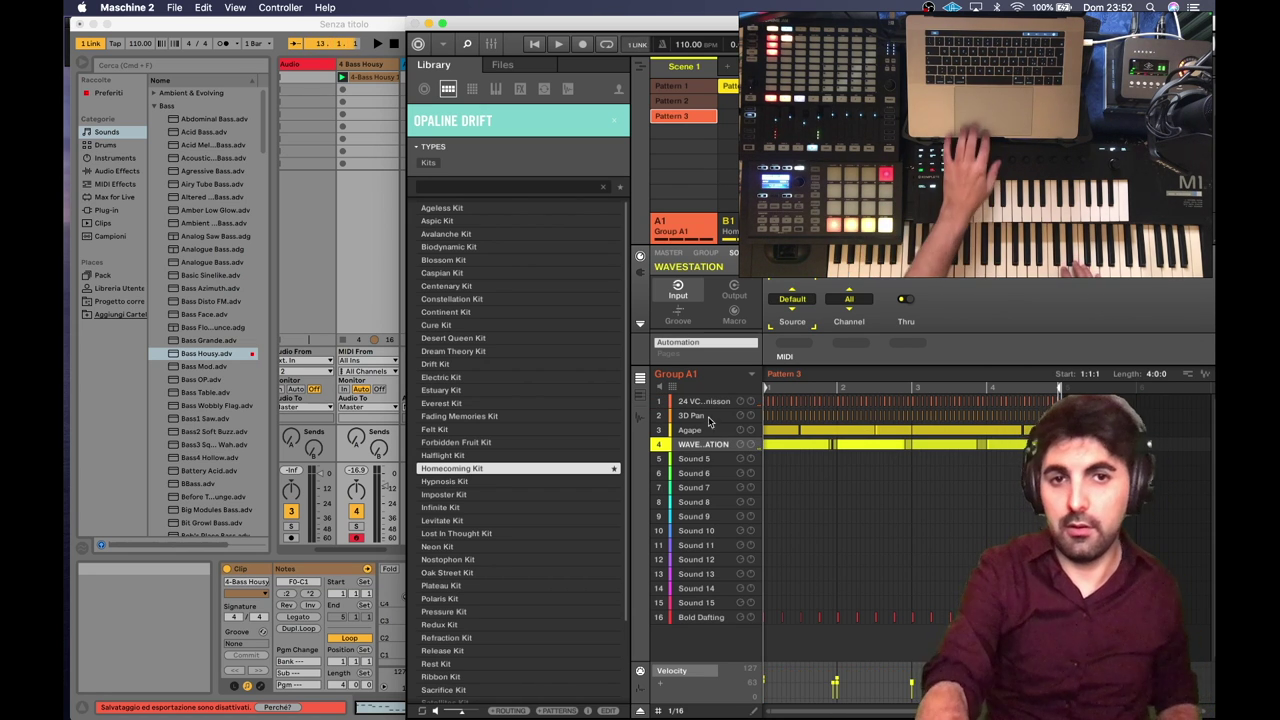
{"action": "left_click", "coordinate": [846, 316]}
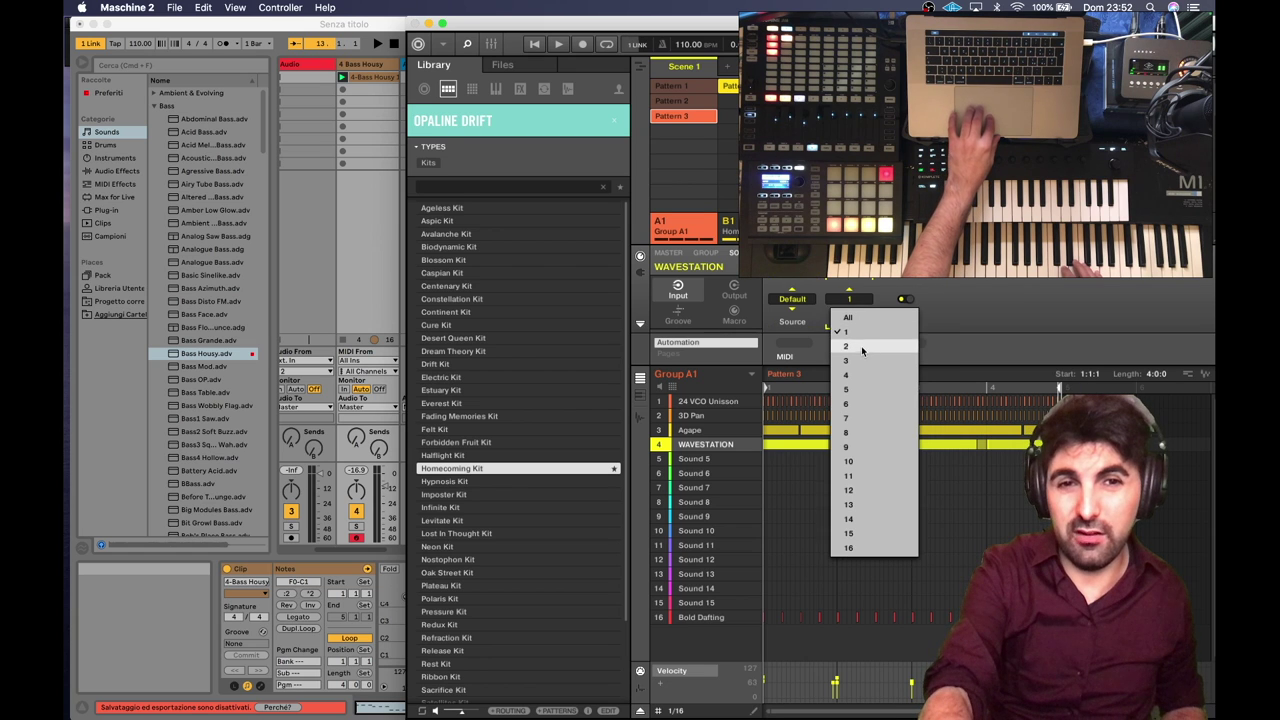
{"action": "left_click", "coordinate": [860, 346]}
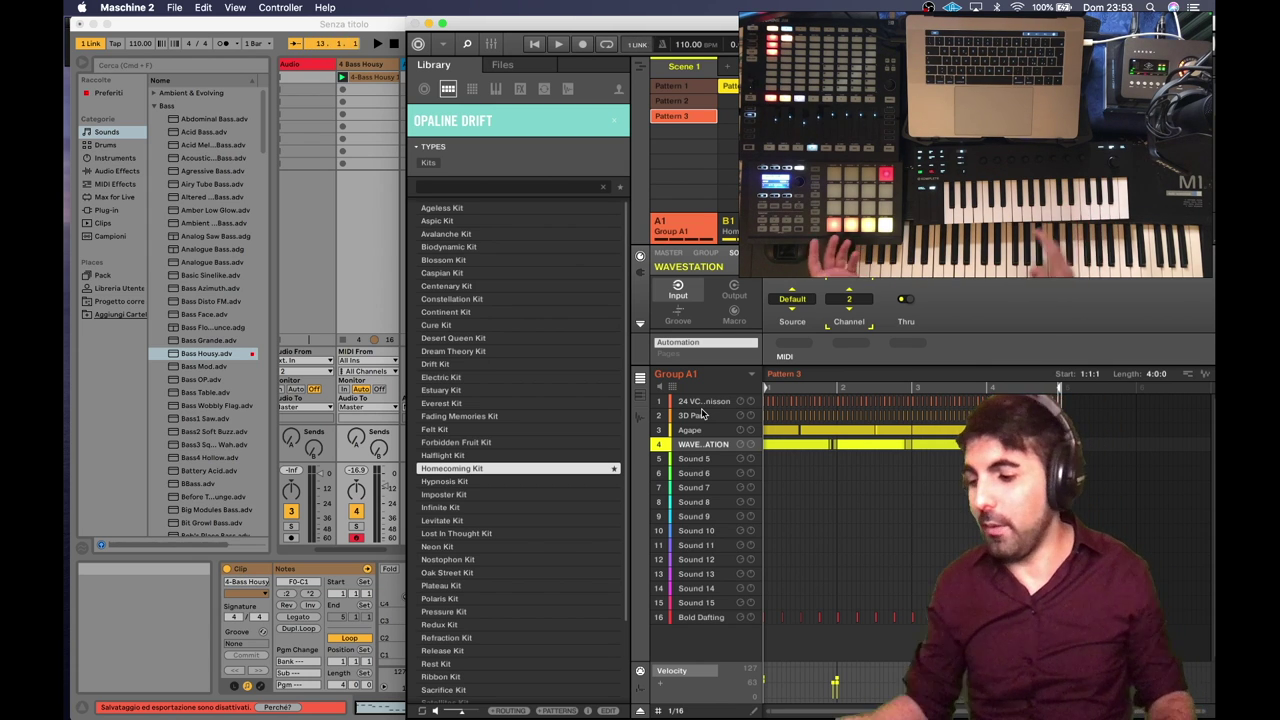
{"action": "key", "text": "space"}
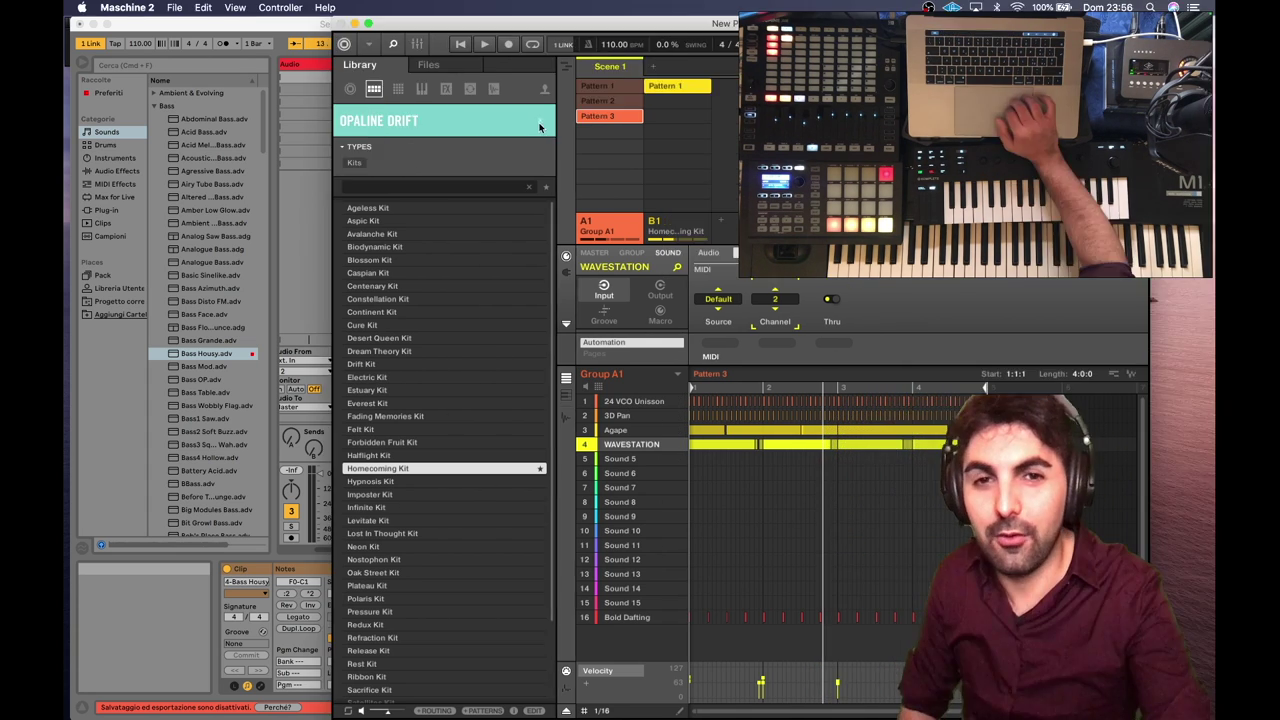
Browse the Massive X instrument presets and load Alternate Tone into Sound 5 of Group A1.
{"action": "left_click", "coordinate": [621, 461]}
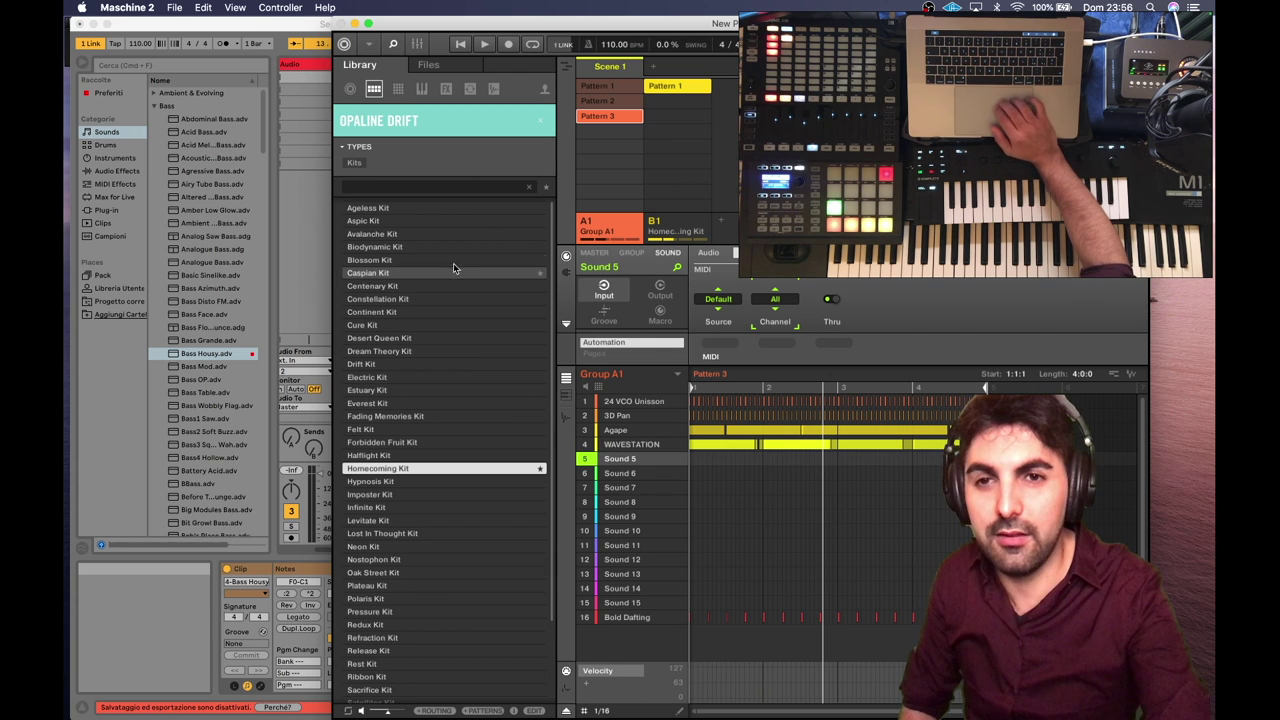
{"action": "scroll", "coordinate": [395, 355], "scroll_direction": "down", "scroll_amount": 15}
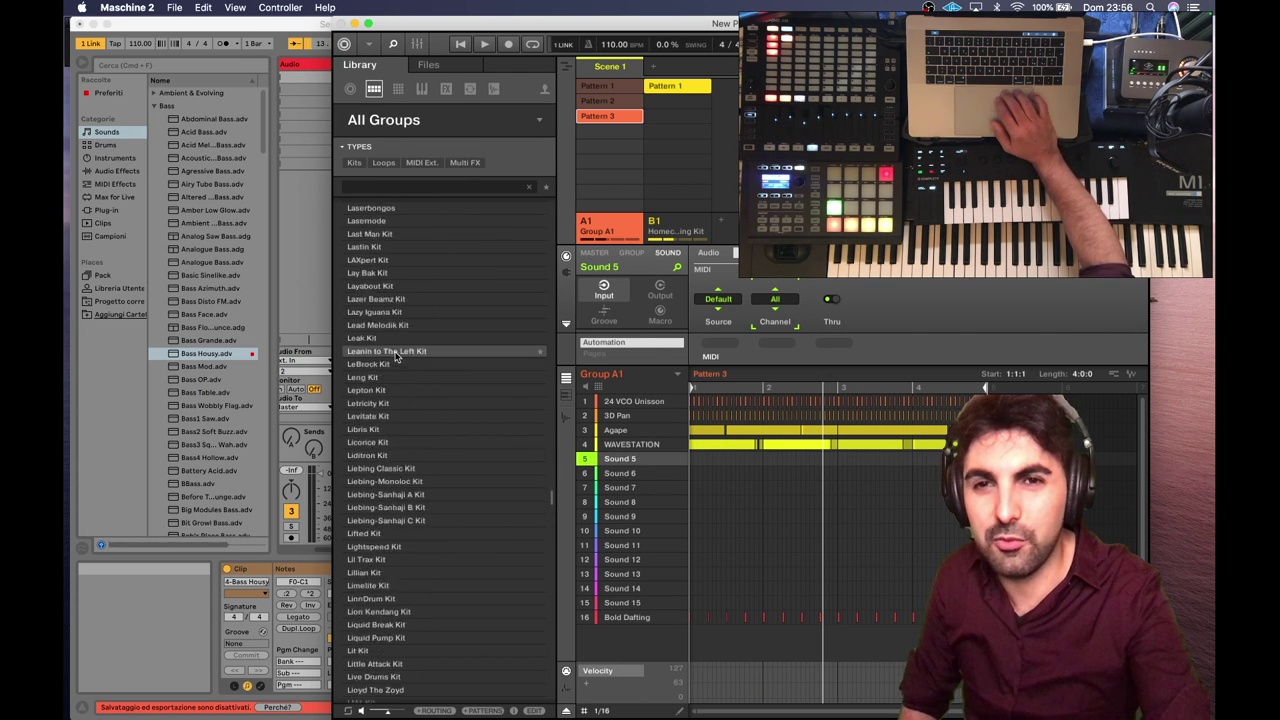
{"action": "left_click", "coordinate": [537, 122]}
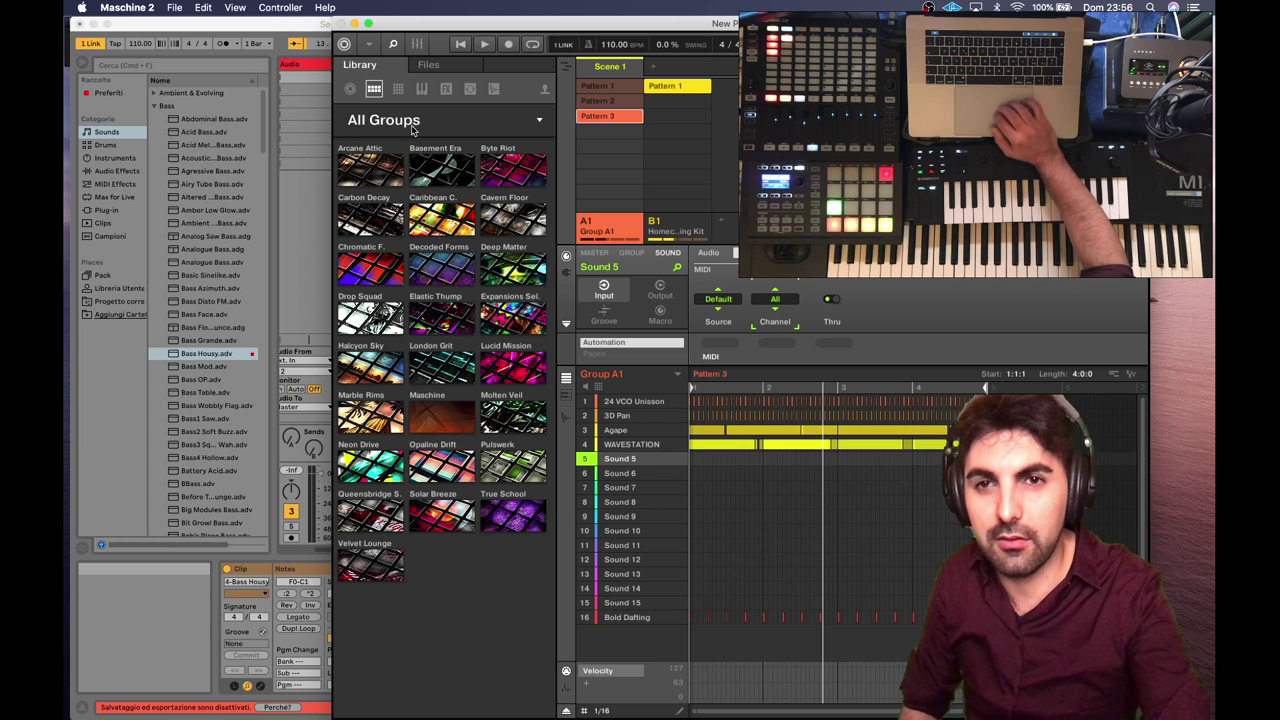
{"action": "left_click", "coordinate": [374, 90]}
{"action": "left_click", "coordinate": [422, 90]}
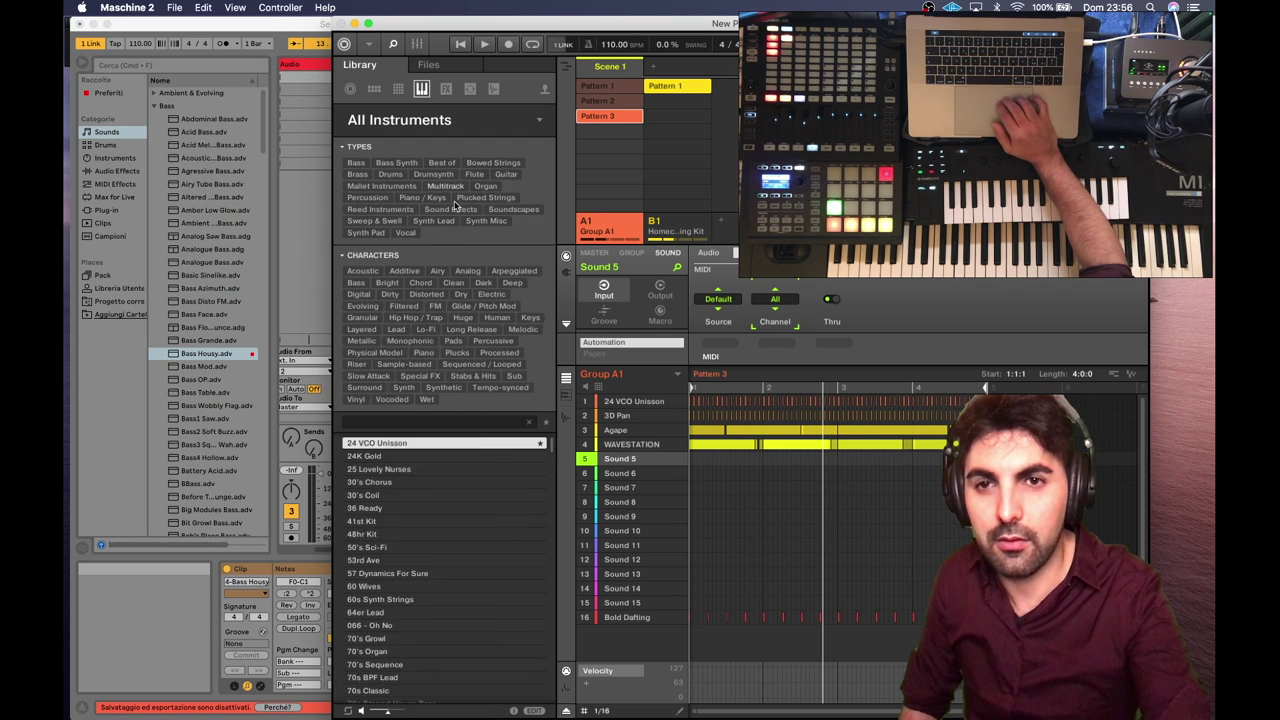
{"action": "left_click", "coordinate": [440, 245]}
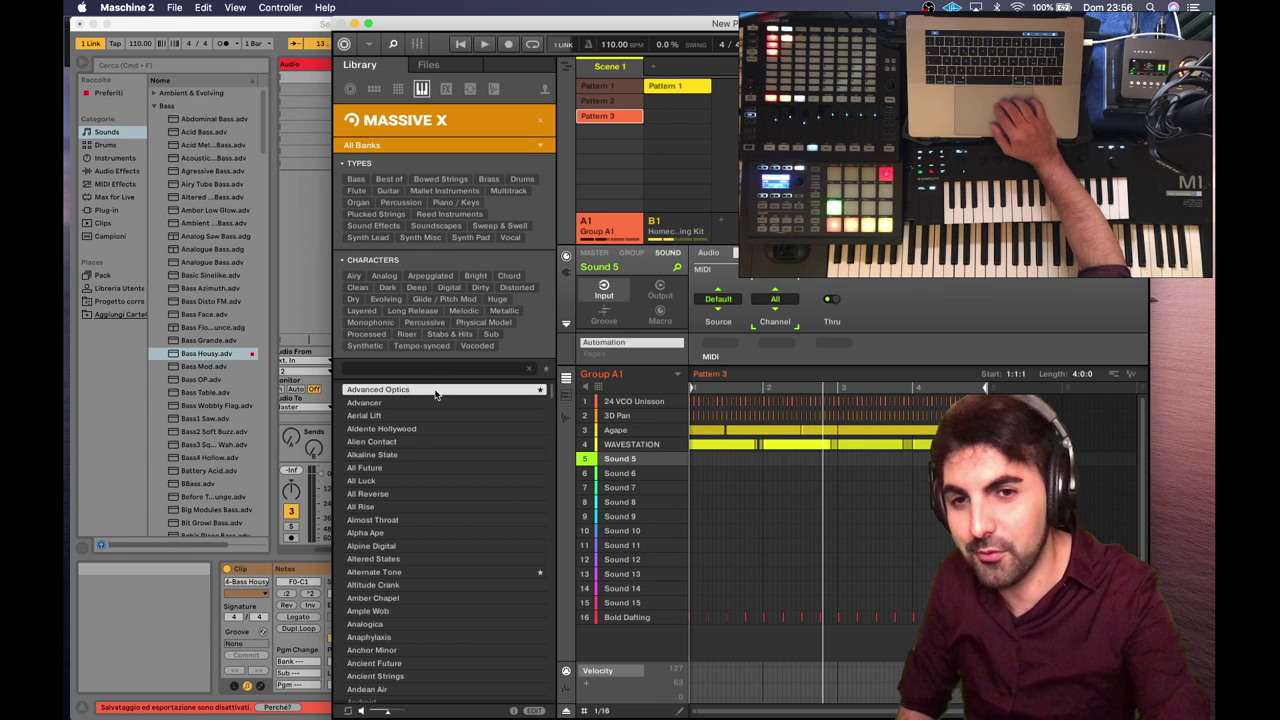
{"action": "left_click", "coordinate": [462, 574]}
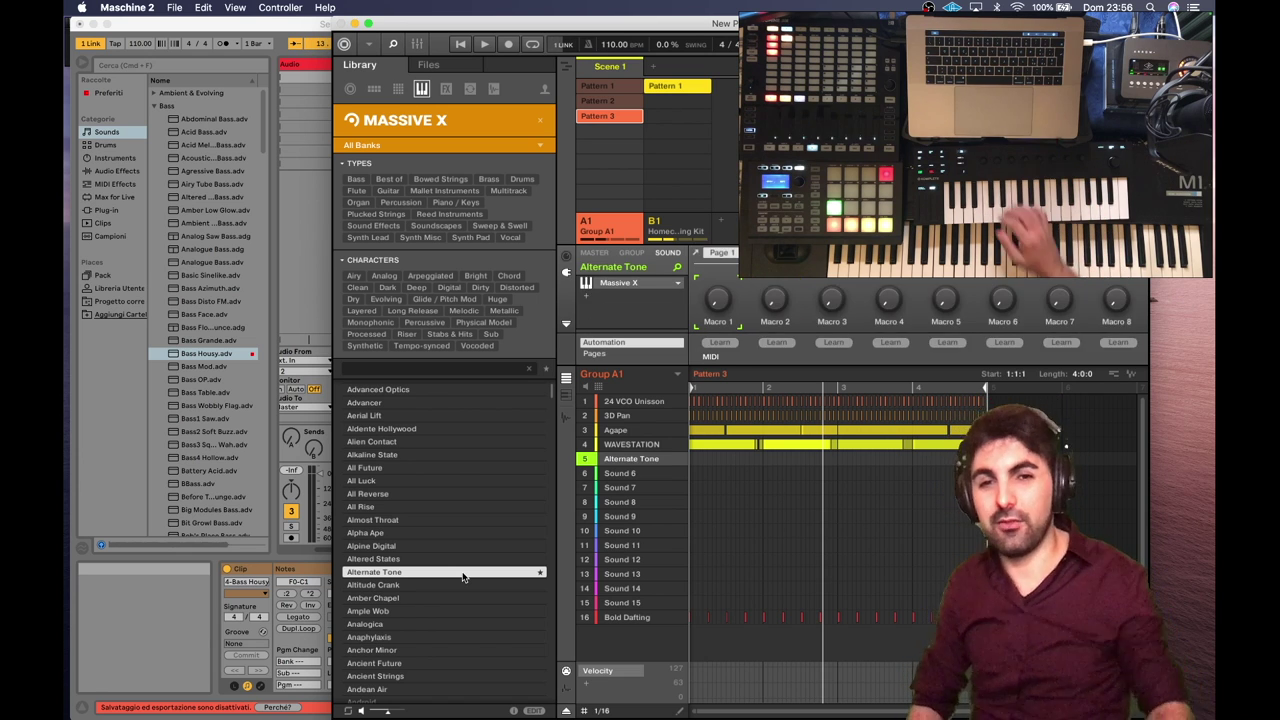
Start playback, take Homecoming Kit's Pattern 1 out of Scene 1 and use a new Pattern 2 in its place.
{"action": "key", "text": "space"}
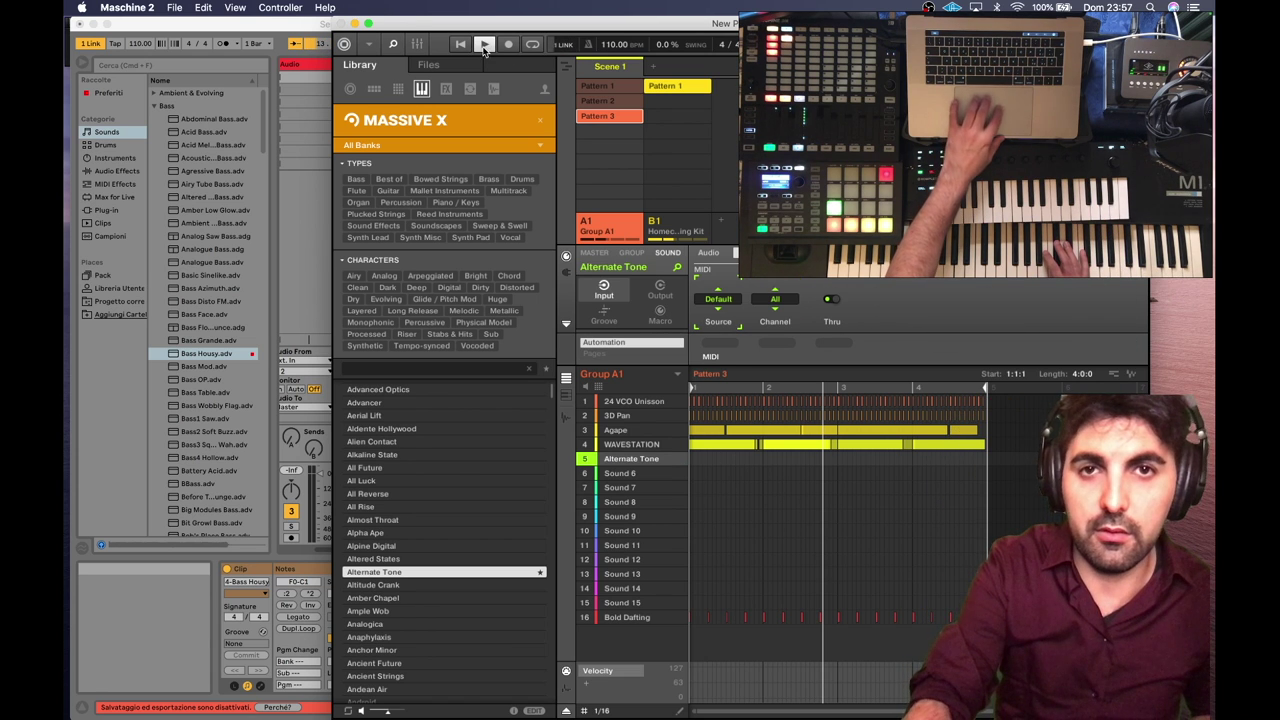
{"action": "left_click", "coordinate": [687, 92]}
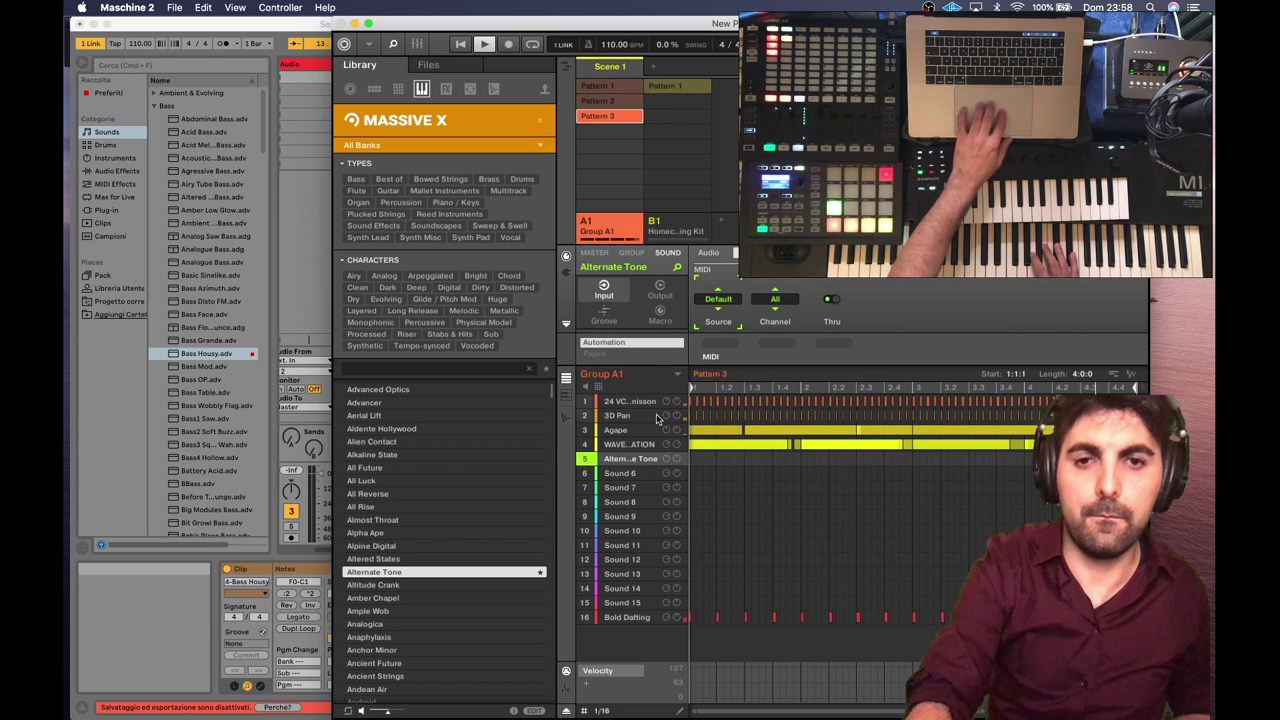
{"action": "key", "text": "space"}
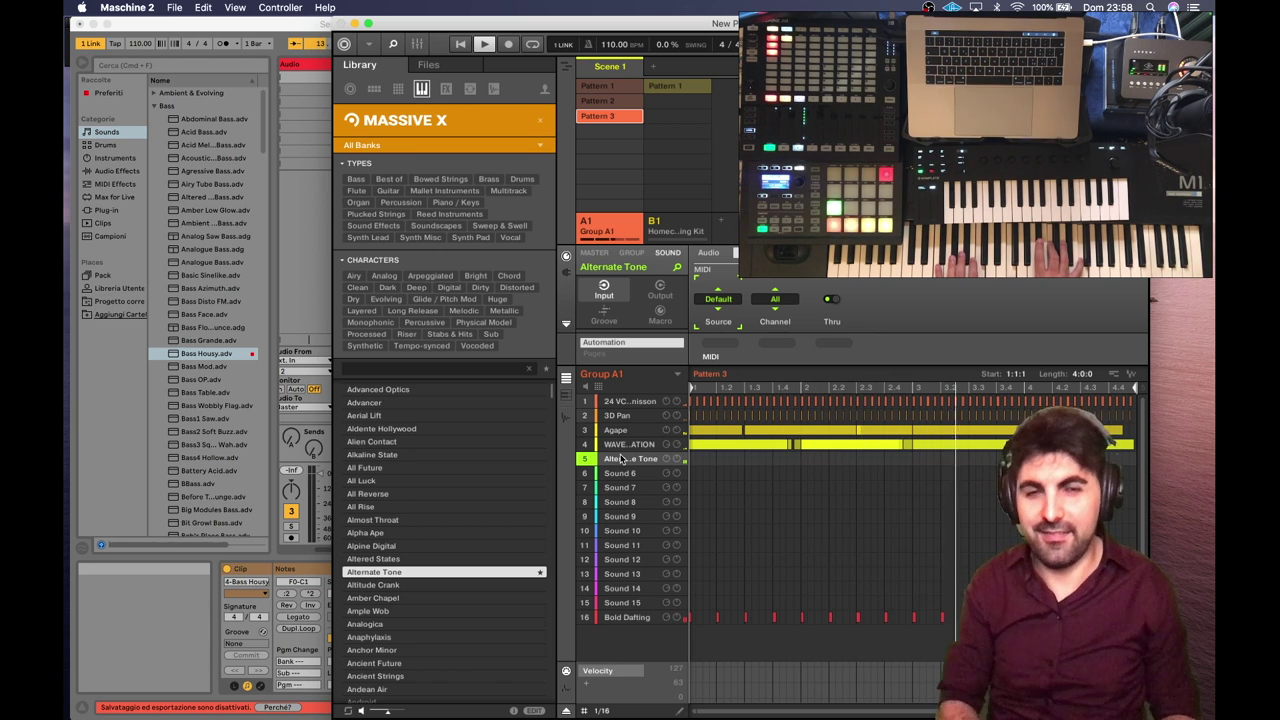
{"action": "left_click", "coordinate": [678, 104]}
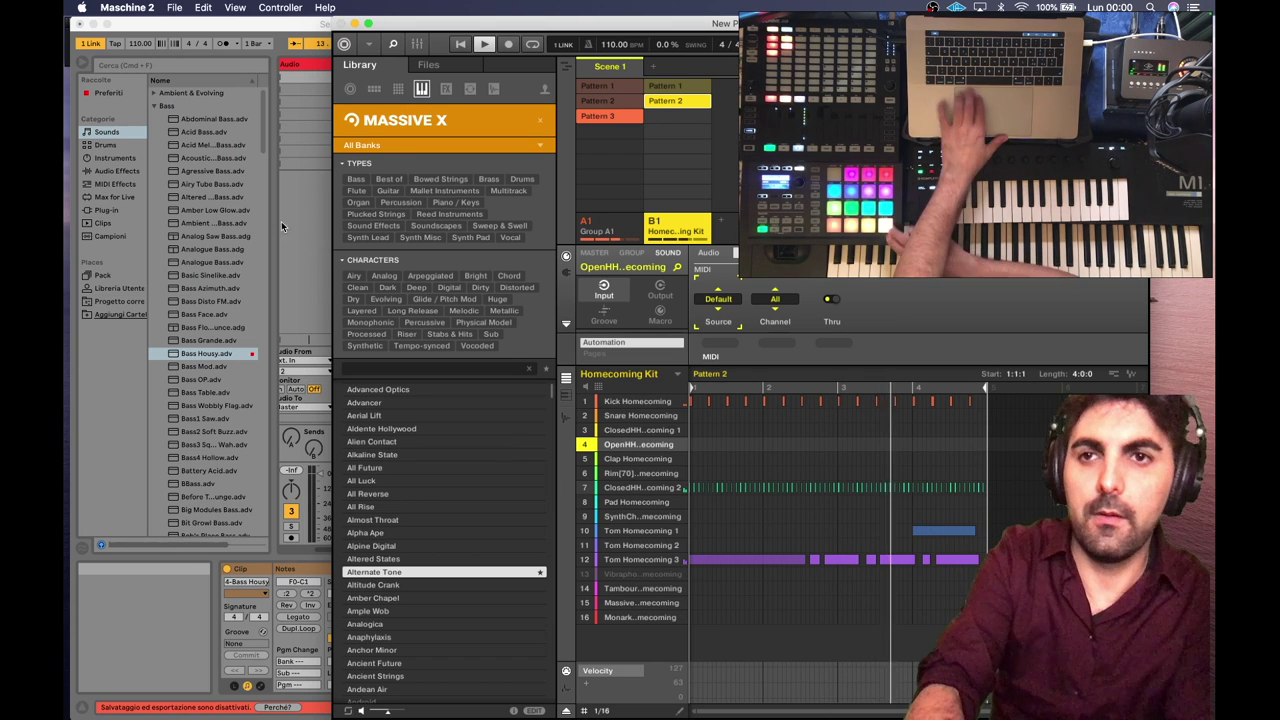
Switch to Ableton Live, pull the Borja Kit track's volume down to -inf dB and start playback.
{"action": "left_click", "coordinate": [222, 40]}
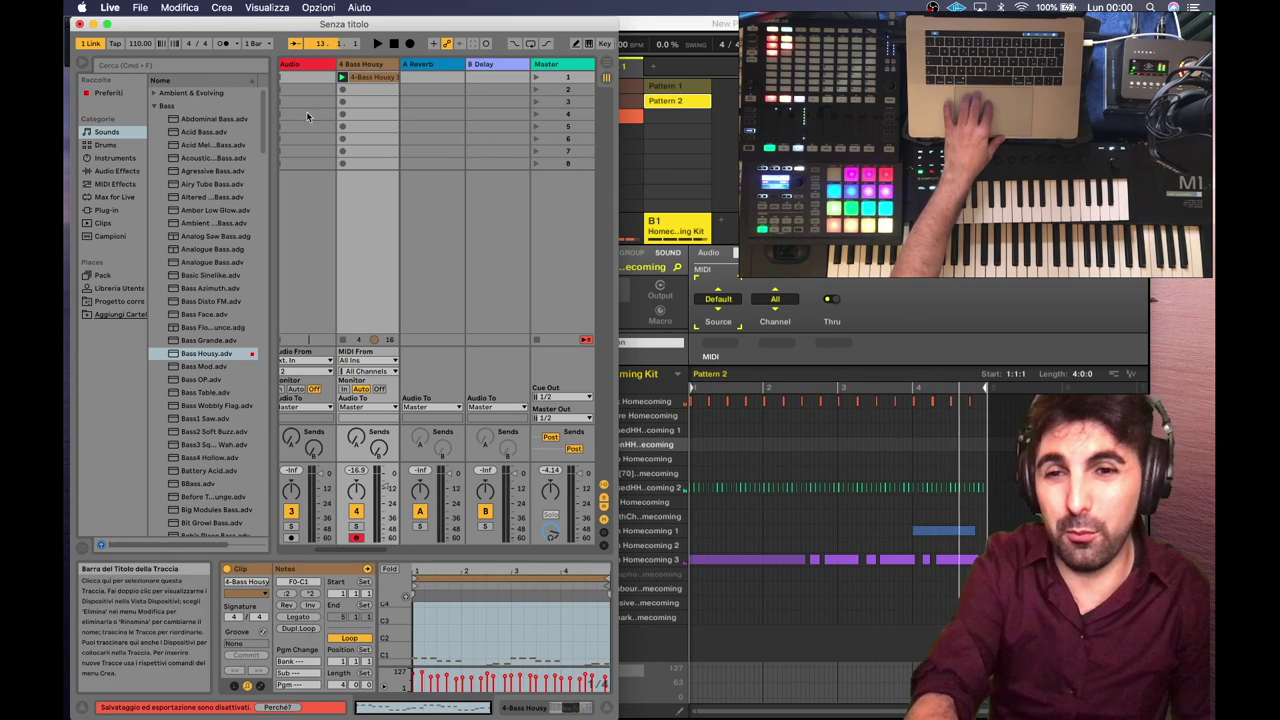
{"action": "left_click_drag", "start_coordinate": [324, 499], "coordinate": [324, 540]}
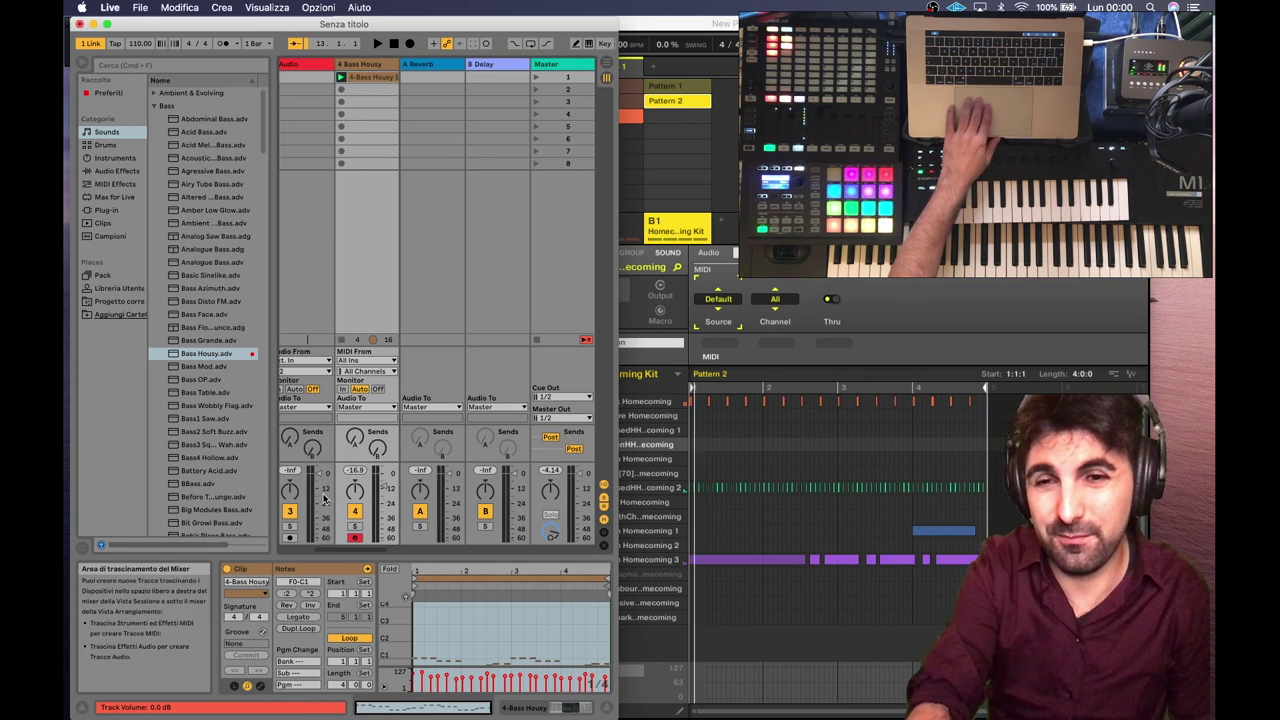
{"action": "left_click", "coordinate": [377, 46]}
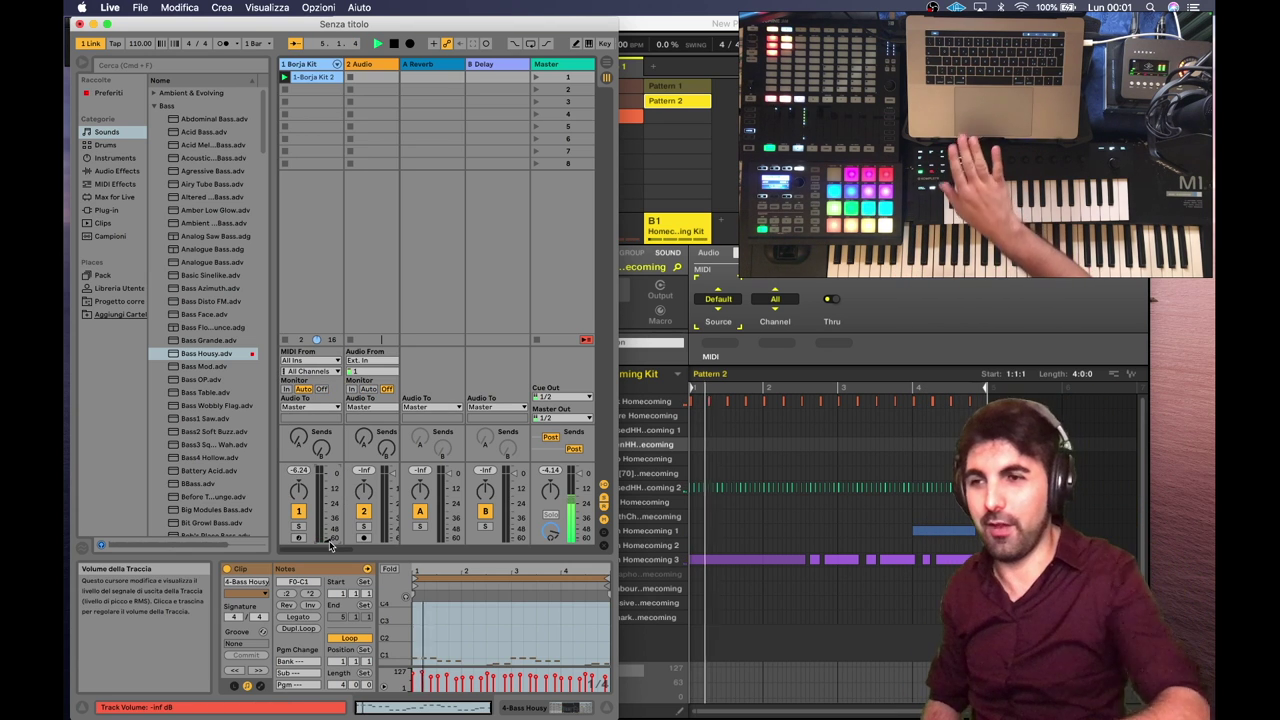
{"action": "key", "text": "super+z"}
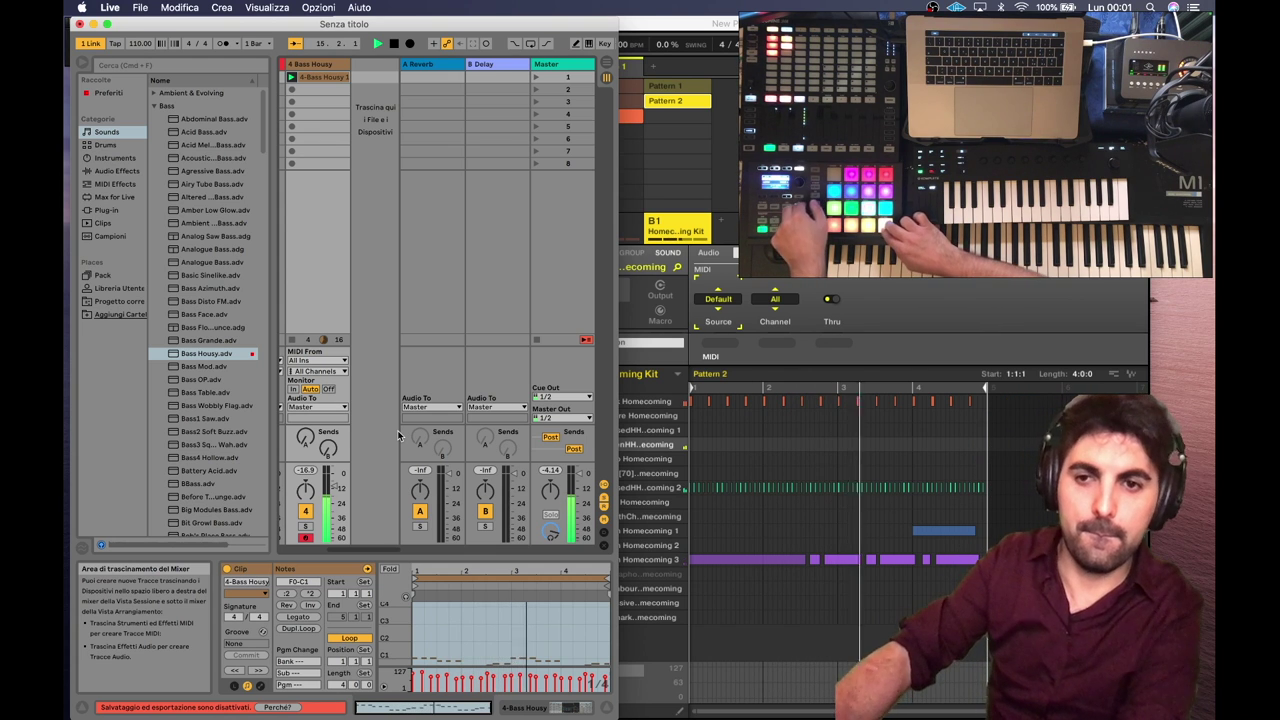
Switch Homecoming Kit to Pattern 1 in Scene 1 and delete the open hi-hat notes in the first part of bar 3.
{"action": "left_click", "coordinate": [672, 90]}
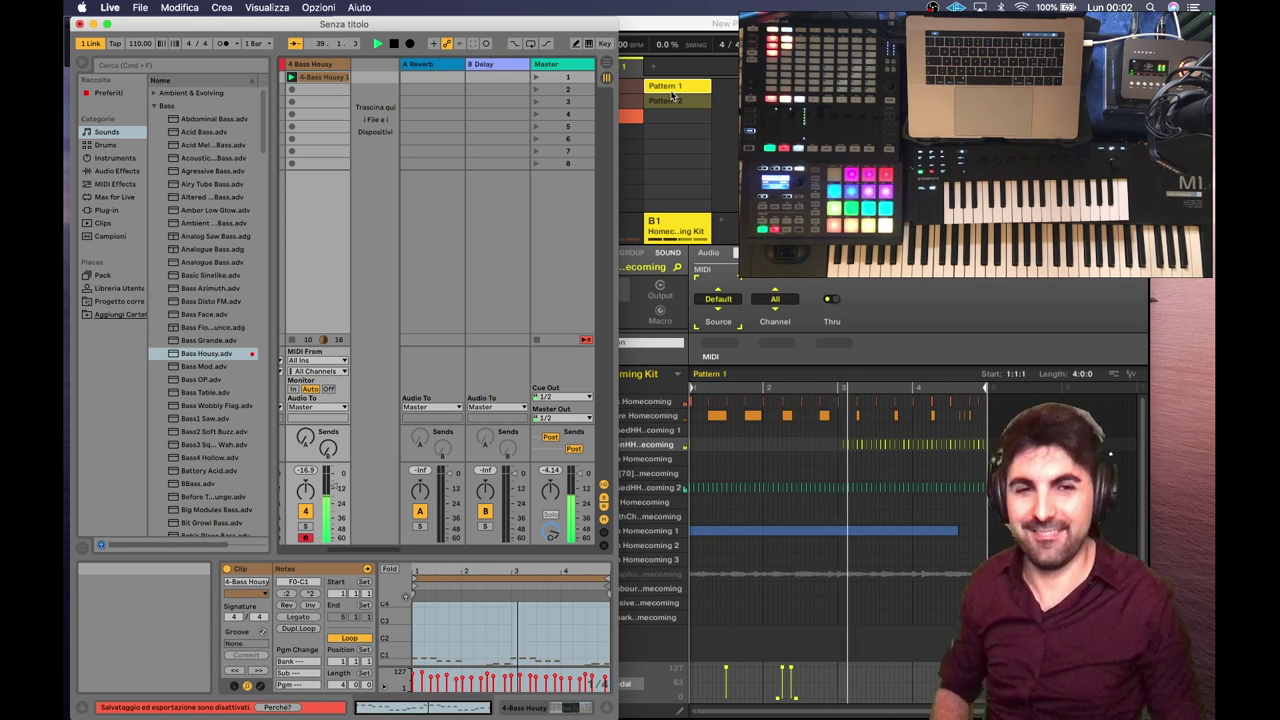
{"action": "left_click", "coordinate": [826, 444]}
{"action": "left_click_drag", "start_coordinate": [826, 444], "coordinate": [888, 459]}
{"action": "key", "text": "Delete"}
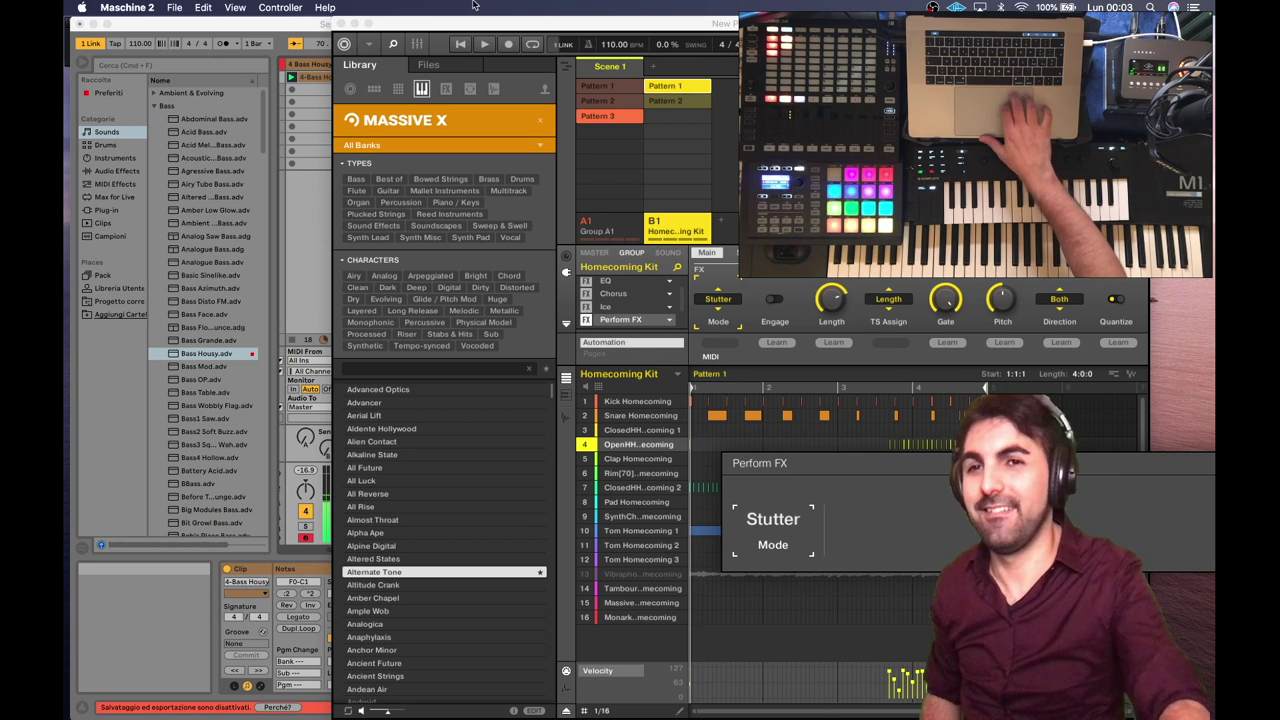
{"action": "left_click", "coordinate": [275, 33]}
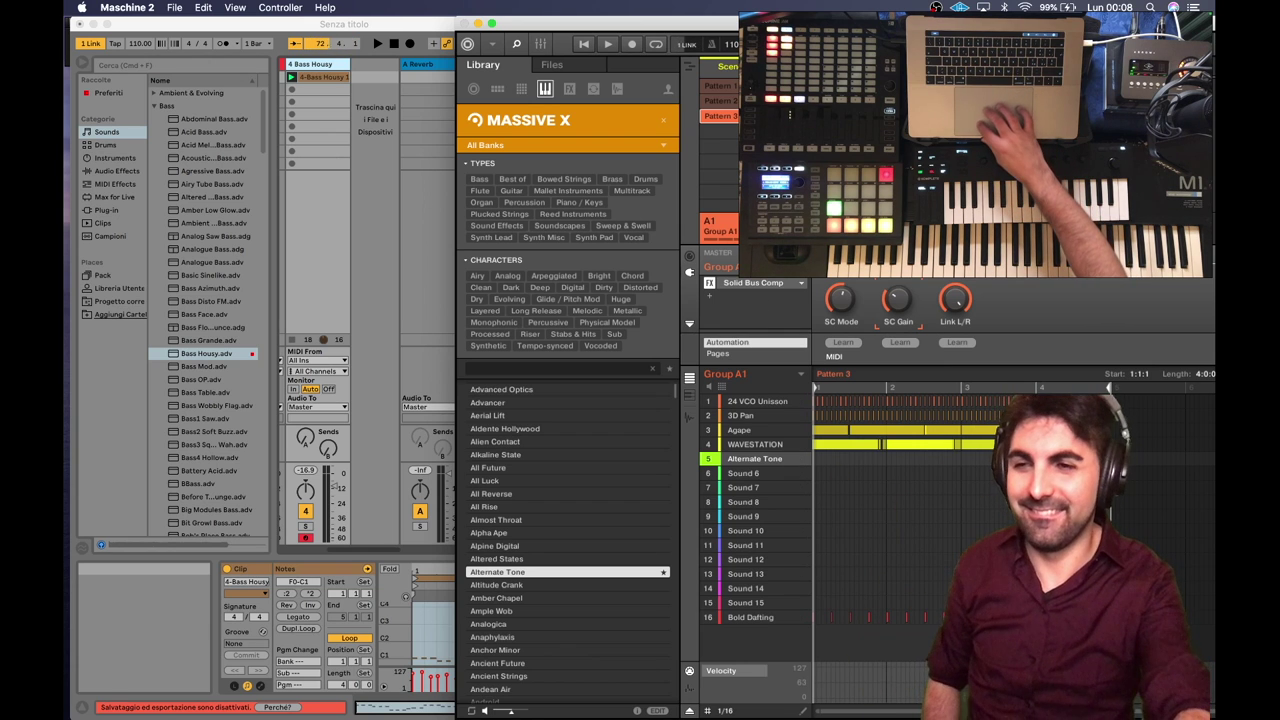
{"action": "key", "text": "super+Tab"}
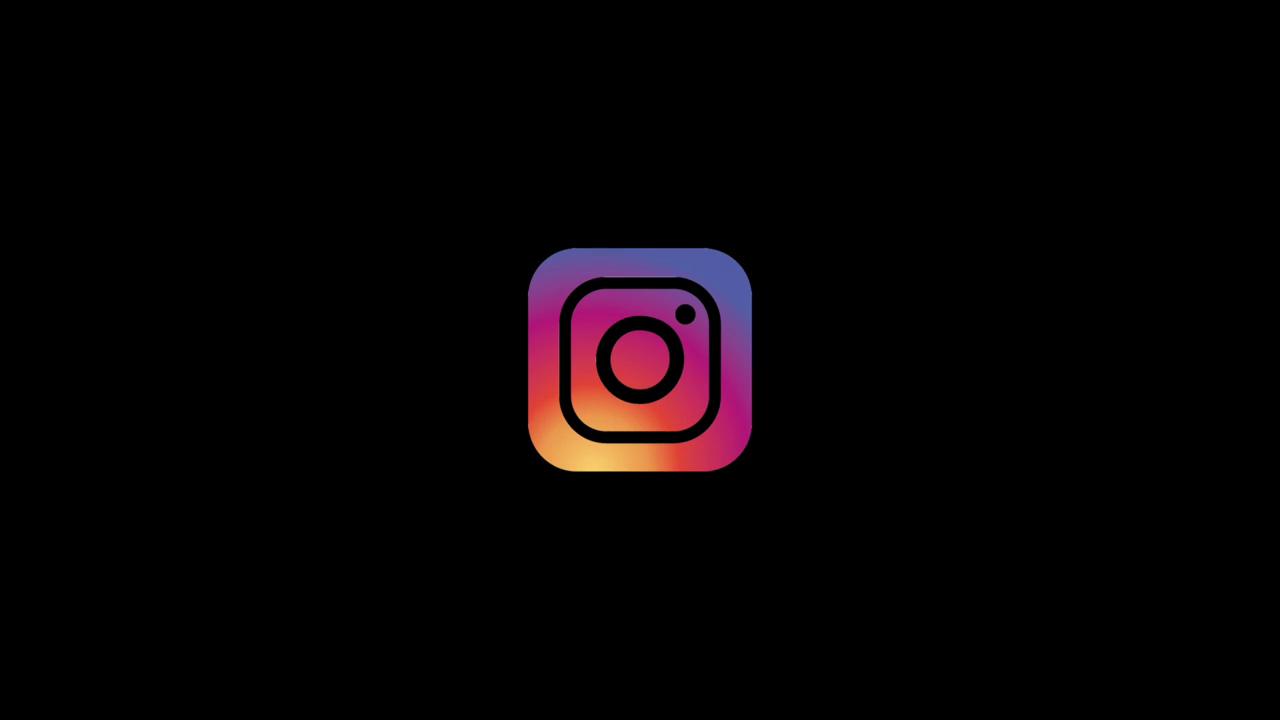